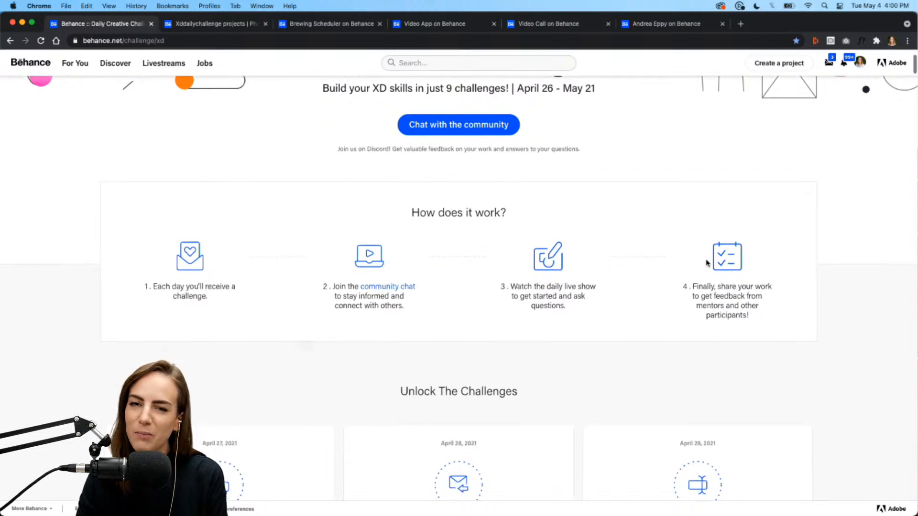
- Download the XD_DCC_Day6 Discover Page challenge file from Behance and open it in Adobe XD
scroll(707, 263, "down", 7)
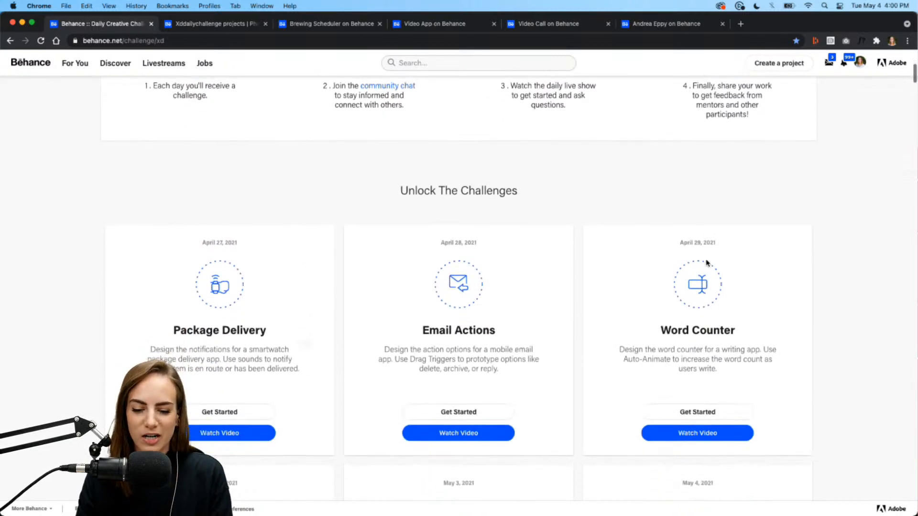
scroll(805, 263, "down", 4)
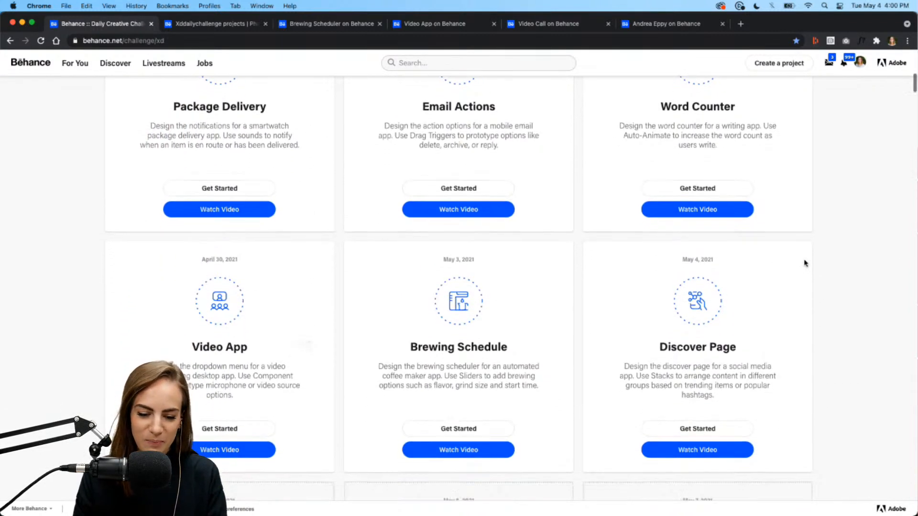
scroll(806, 263, "down", 1)
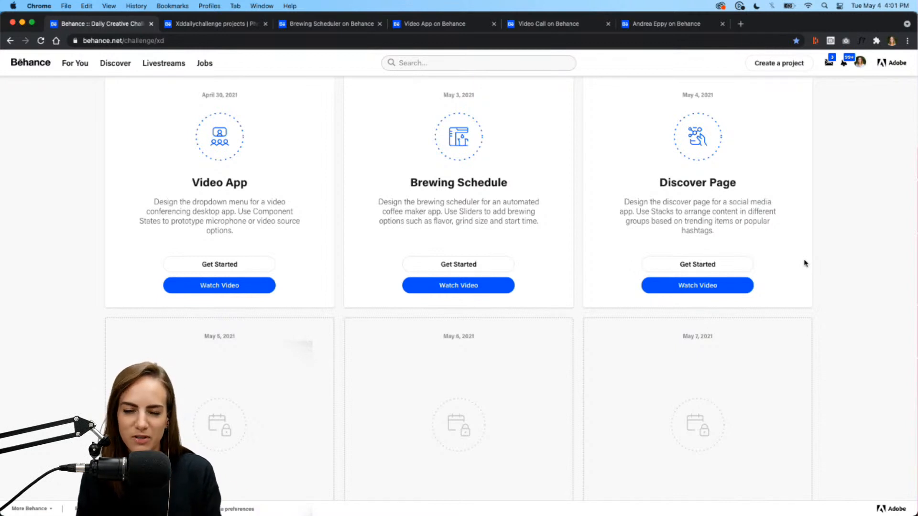
left_click(714, 275)
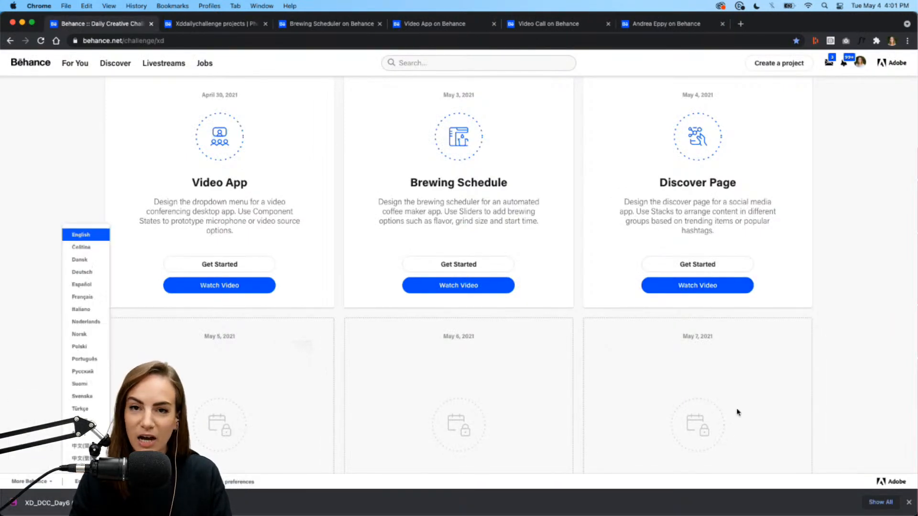
mouse_move(627, 515)
left_click(598, 497)
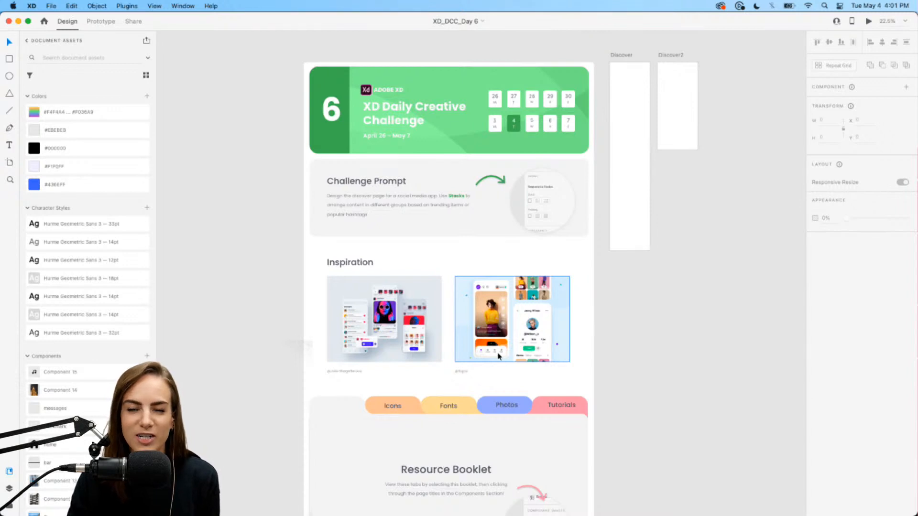
- Check the Resource Booklet in the Day 6 brief, then minimize Adobe XD
scroll(498, 356, "down", 3)
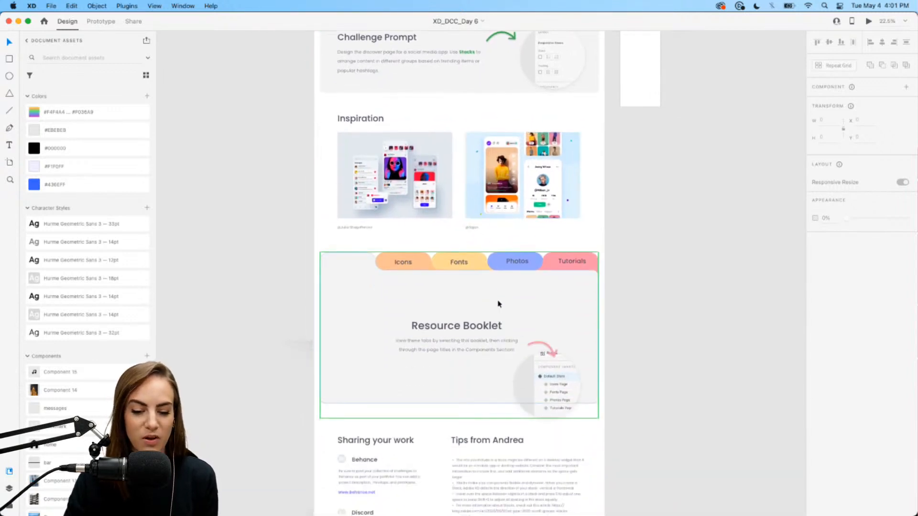
left_click(498, 303)
left_click(662, 260)
scroll(661, 260, "up", 5)
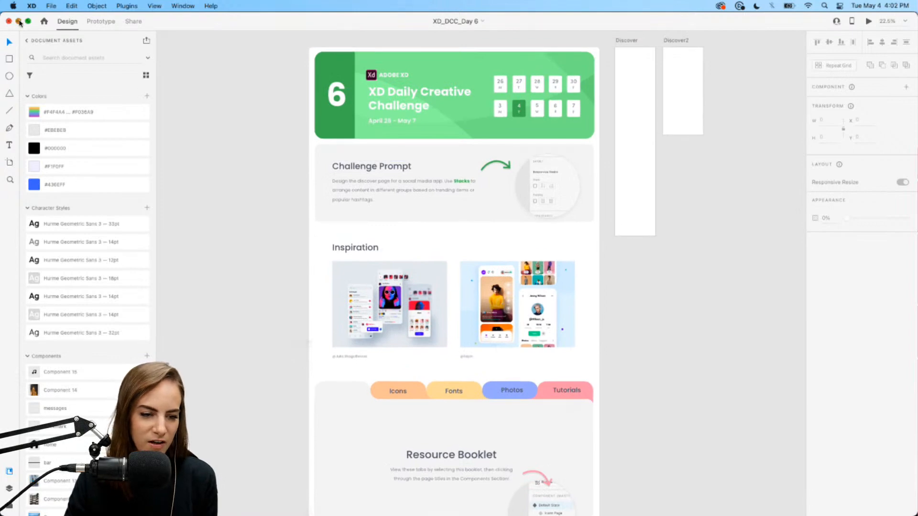
left_click(19, 21)
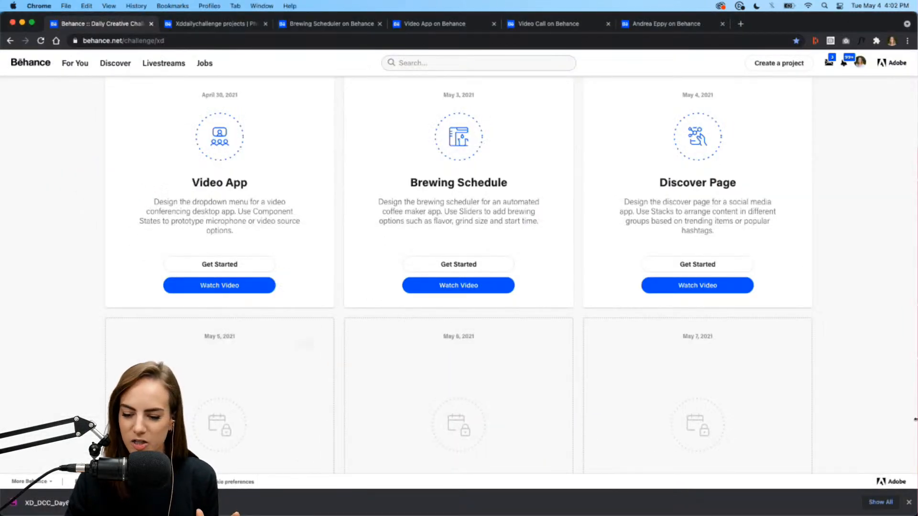
- Dismiss Chrome's download bar, scroll back up the Behance page, and bring up Discord
left_click(909, 502)
scroll(863, 299, "up", 3)
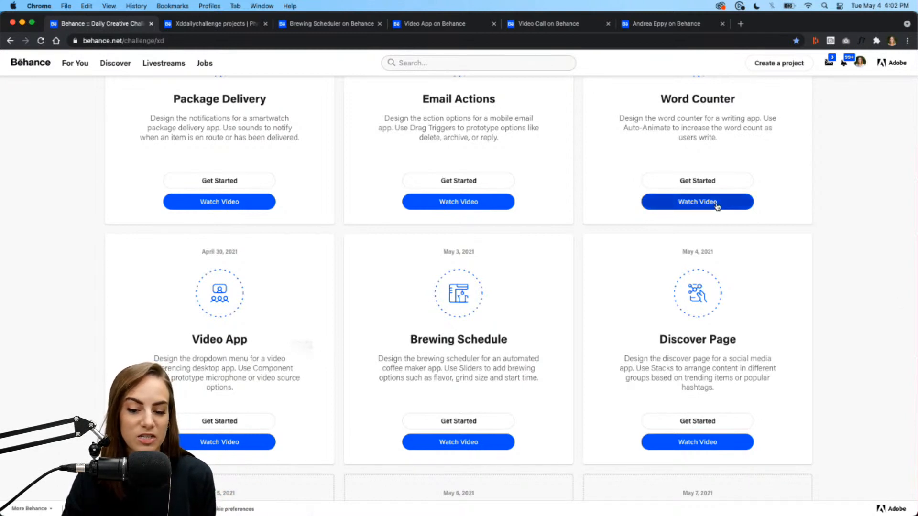
scroll(809, 243, "up", 5)
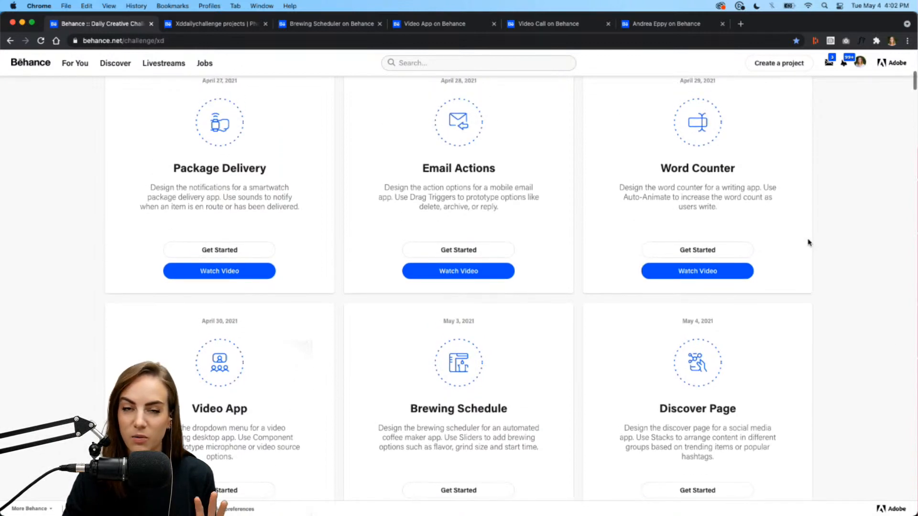
scroll(808, 242, "up", 3)
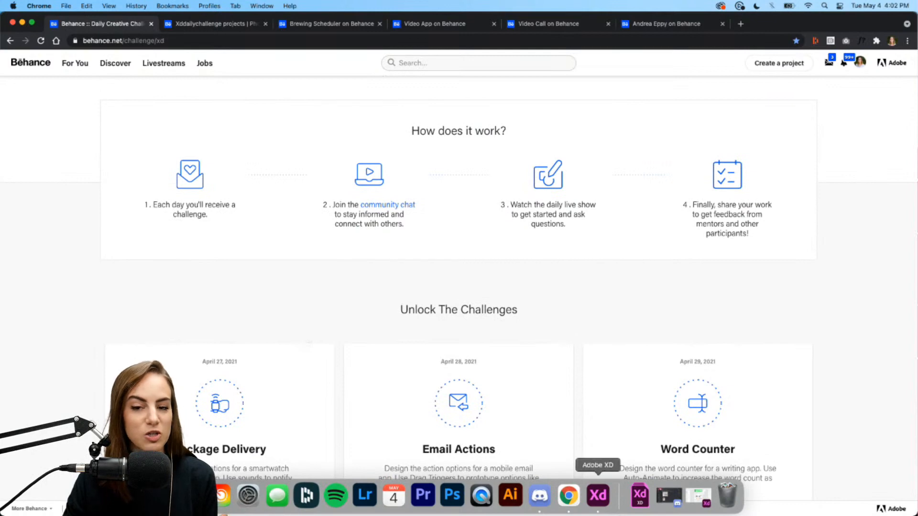
left_click(539, 496)
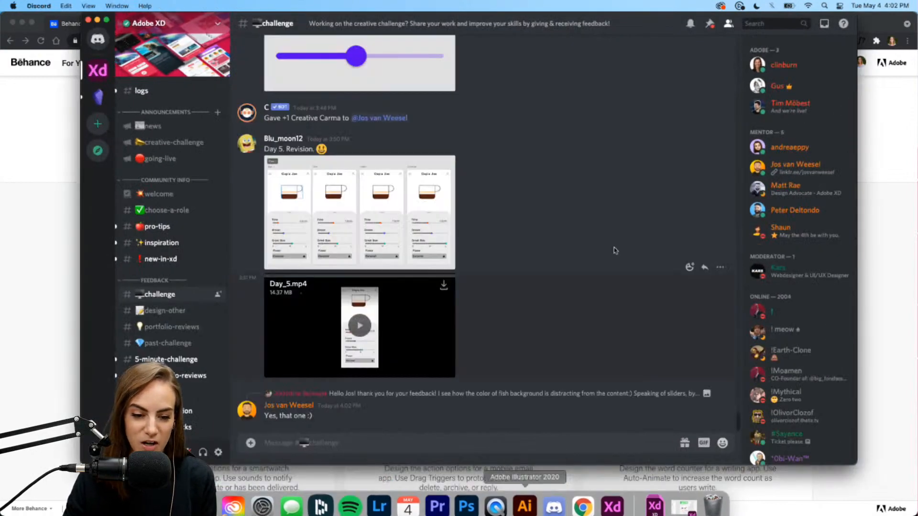
- Move the Discord window left and enlarge it, briefly checking the Behance page
left_click_drag(640, 23, 599, 24)
left_click_drag(812, 462, 893, 499)
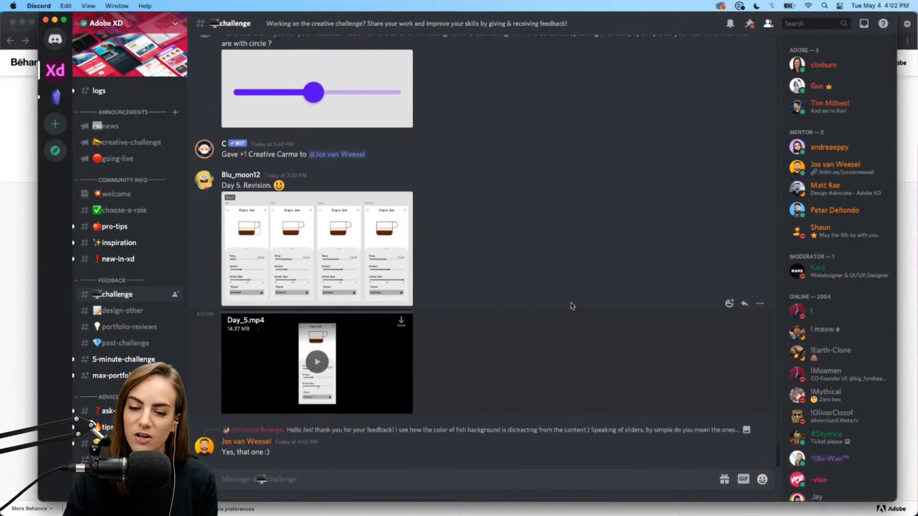
left_click(18, 260)
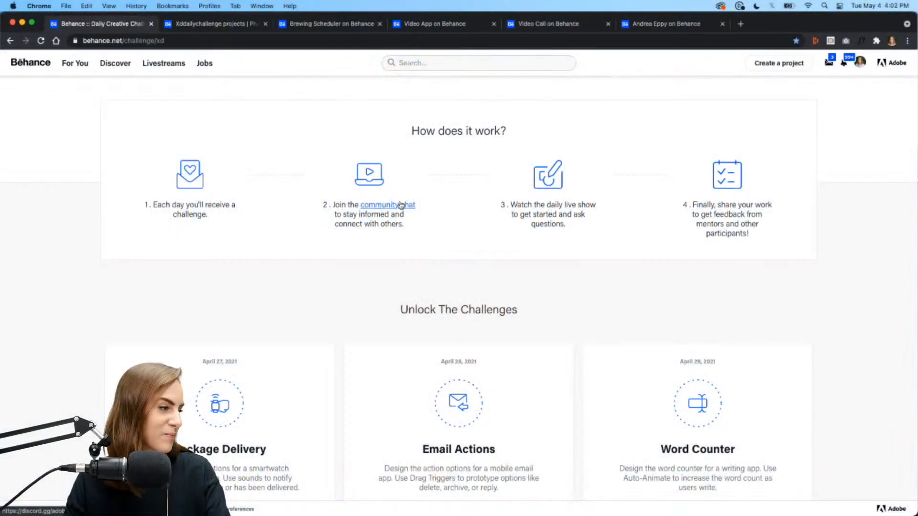
left_click(555, 499)
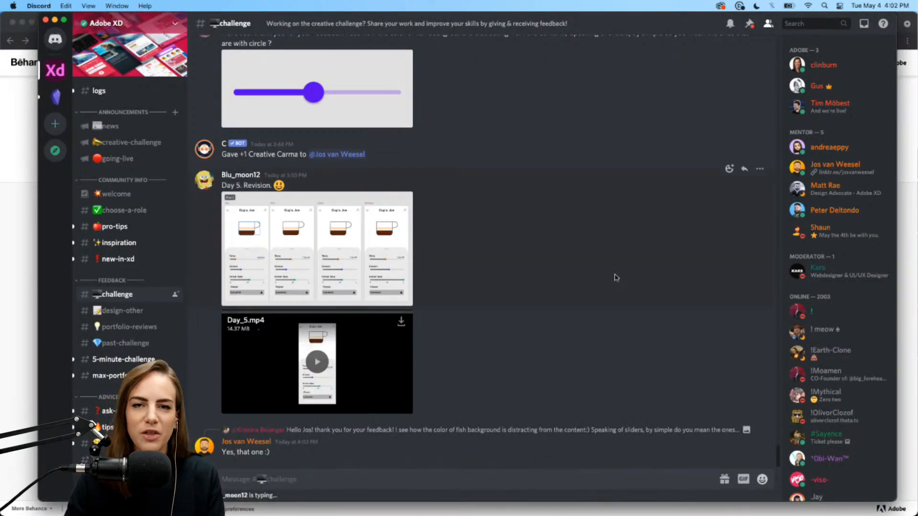
- Watch the shared Day 5 coffee app video full-screen, then close it and minimize Discord
scroll(616, 277, "up", 5)
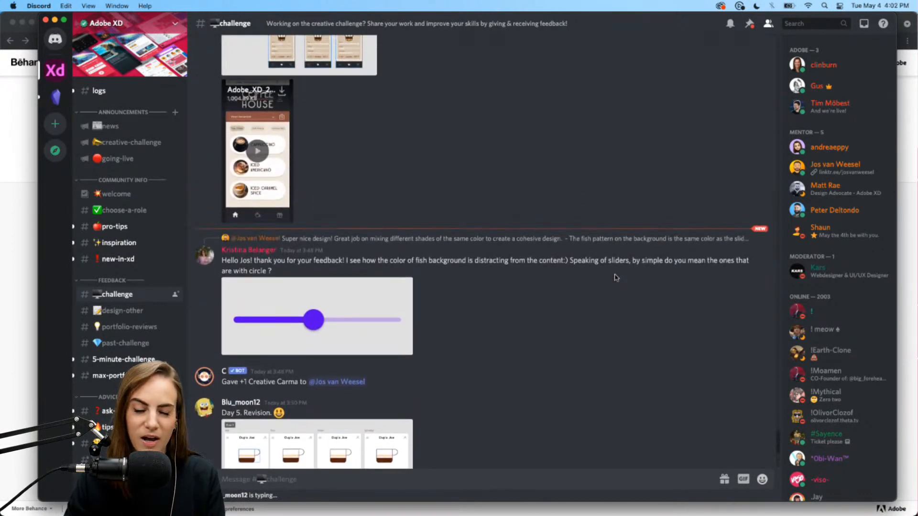
scroll(615, 278, "up", 4)
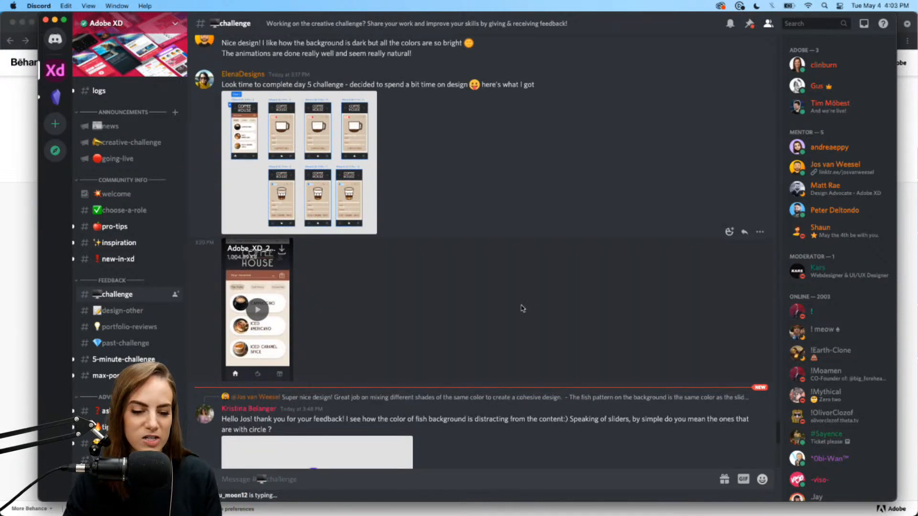
scroll(522, 308, "up", 6)
scroll(523, 309, "up", 2)
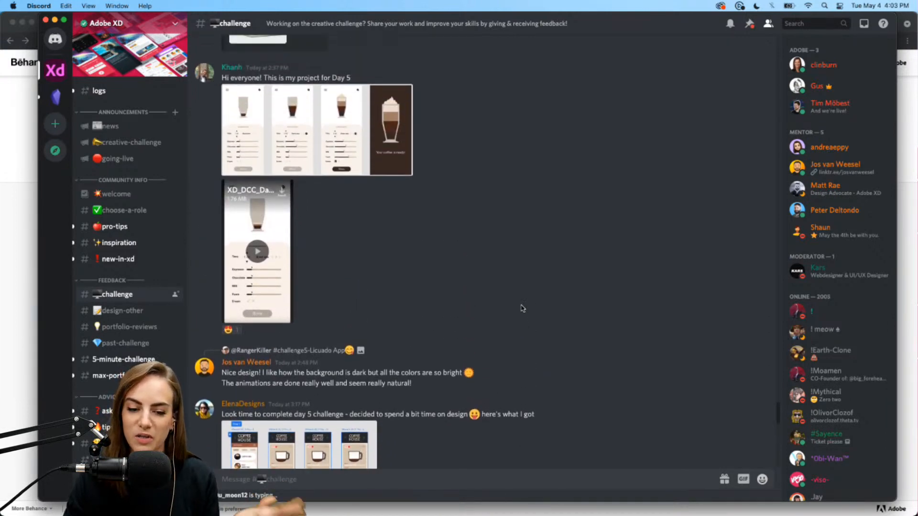
scroll(523, 308, "down", 2)
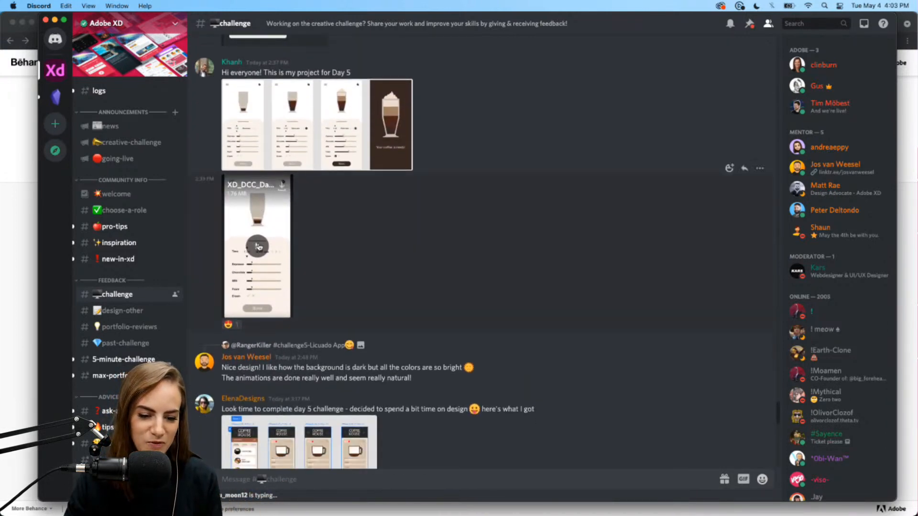
left_click(257, 247)
left_click(286, 311)
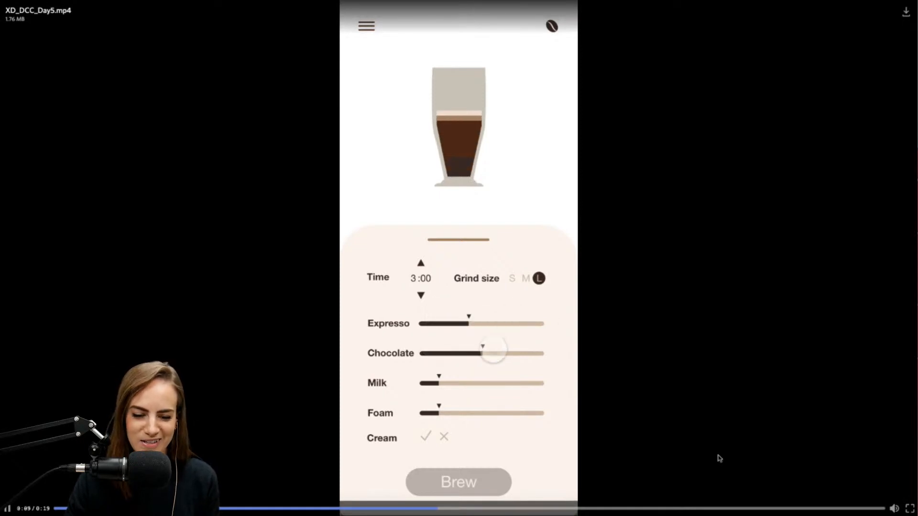
left_click(910, 509)
left_click(603, 259)
scroll(603, 258, "down", 15)
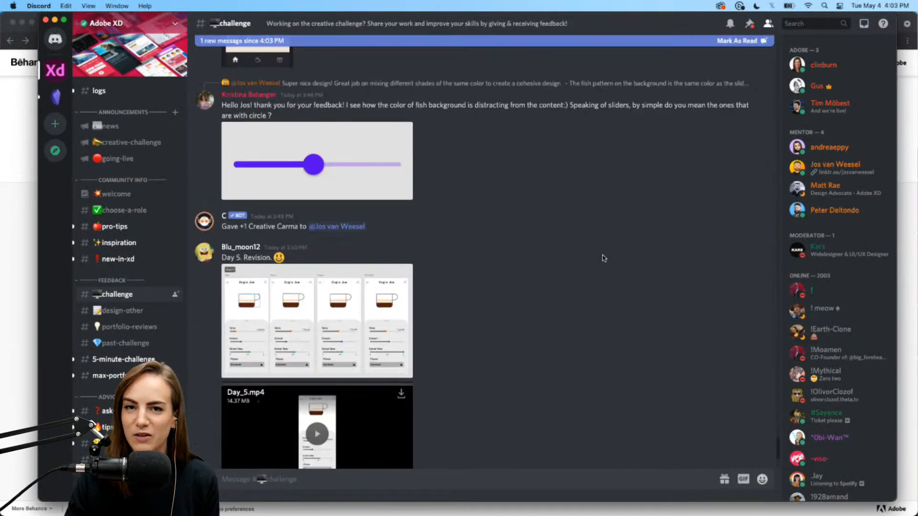
left_click(54, 19)
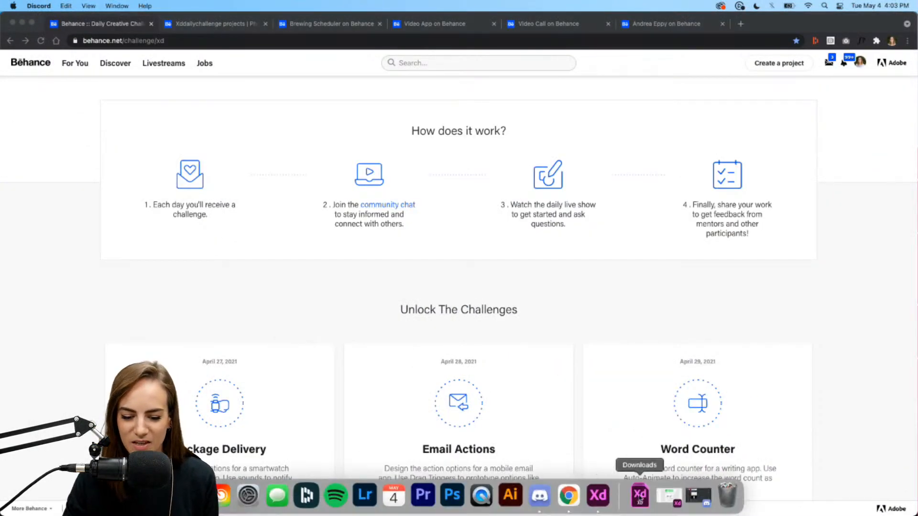
- Return to Adobe XD and inspect the Layout screenshot in the Challenge Prompt
left_click(591, 499)
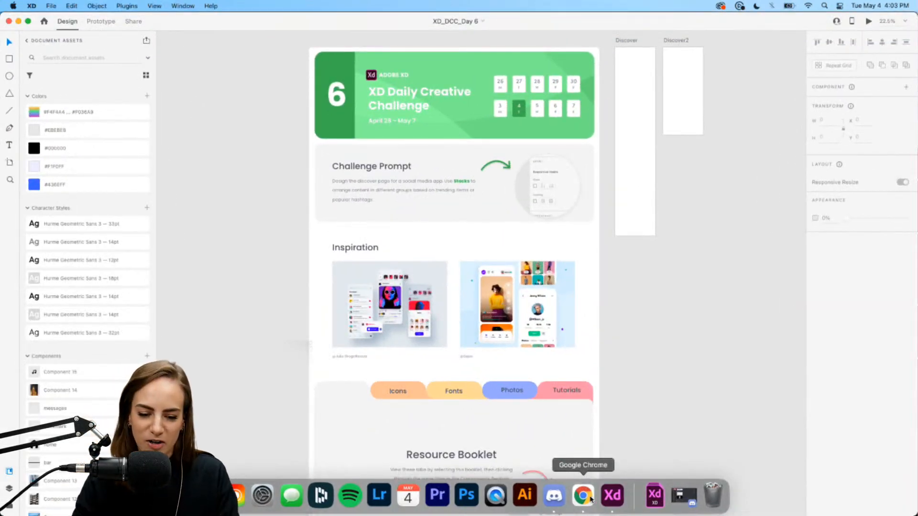
scroll(493, 185, "up", 5)
scroll(492, 185, "up", 1)
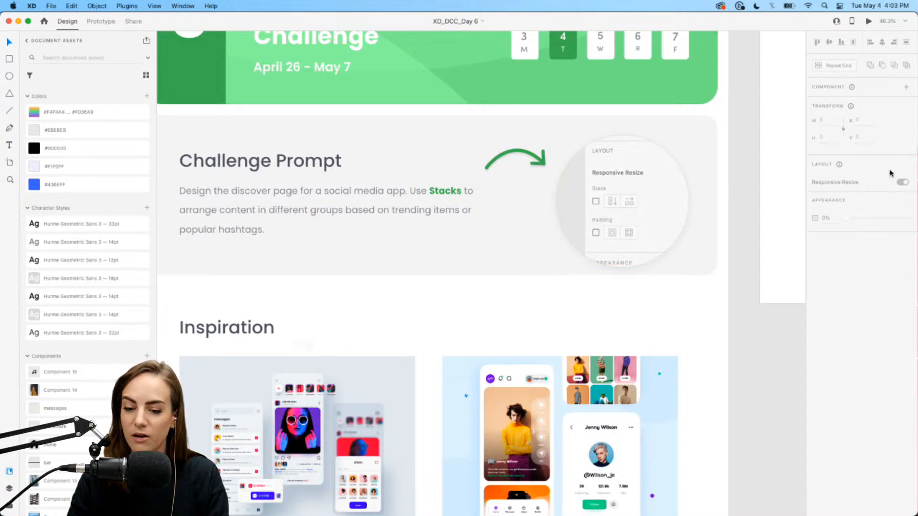
left_click(646, 213)
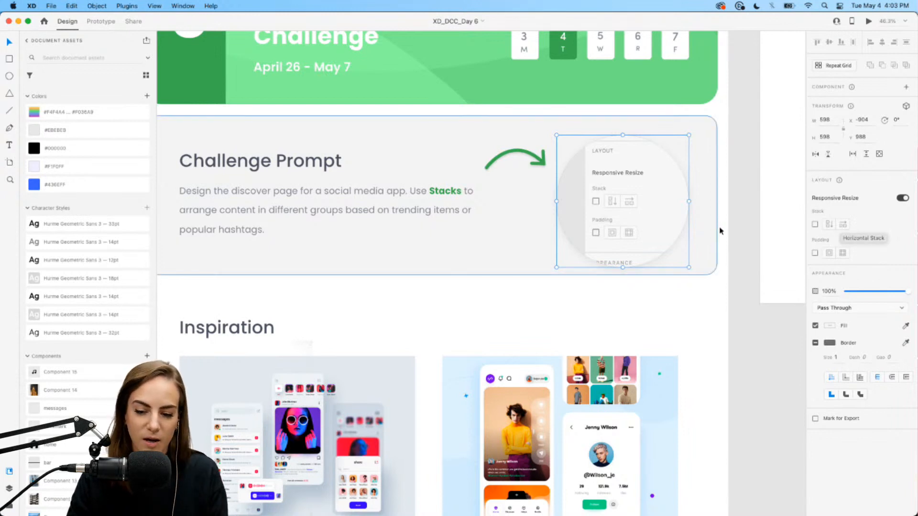
left_click(739, 233)
- Scroll through the Inspiration artboards down to the Sharing your work and Tips from Andrea sections
scroll(746, 235, "down", 1)
scroll(745, 236, "down", 1)
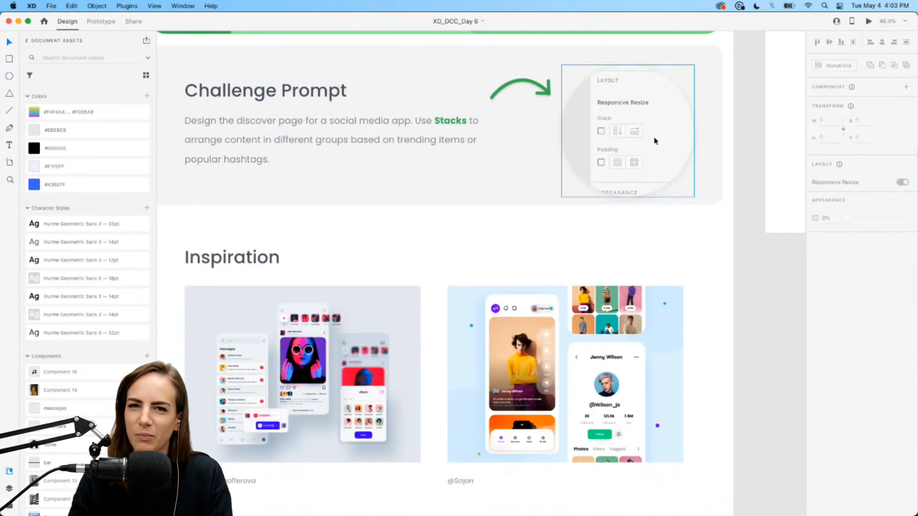
scroll(655, 141, "down", 1)
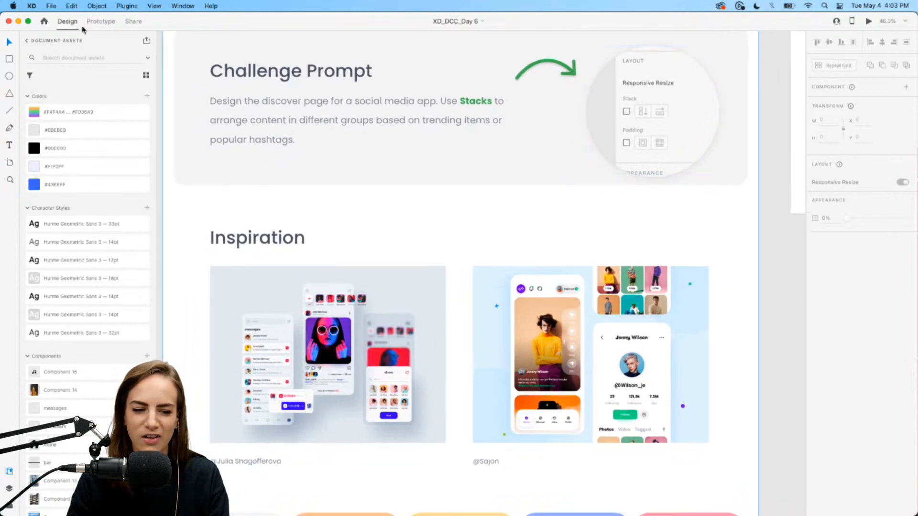
scroll(462, 129, "down", 3)
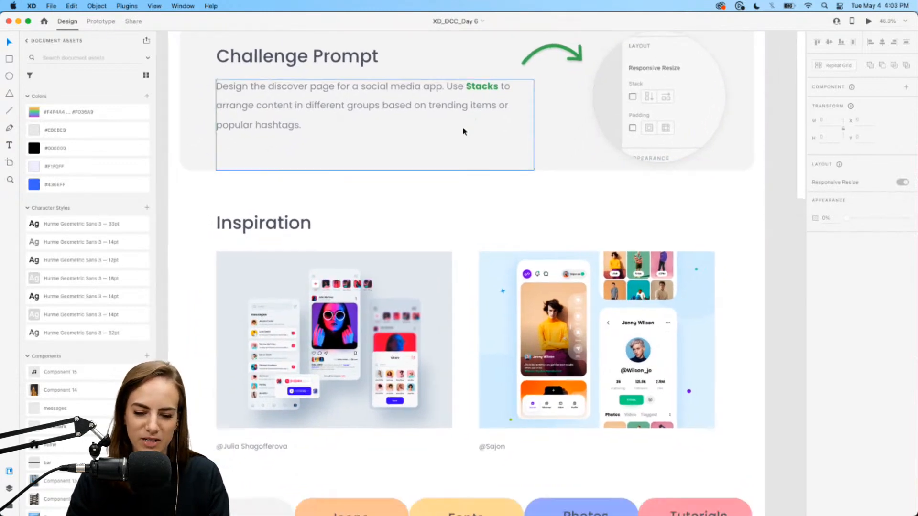
scroll(463, 131, "up", 5)
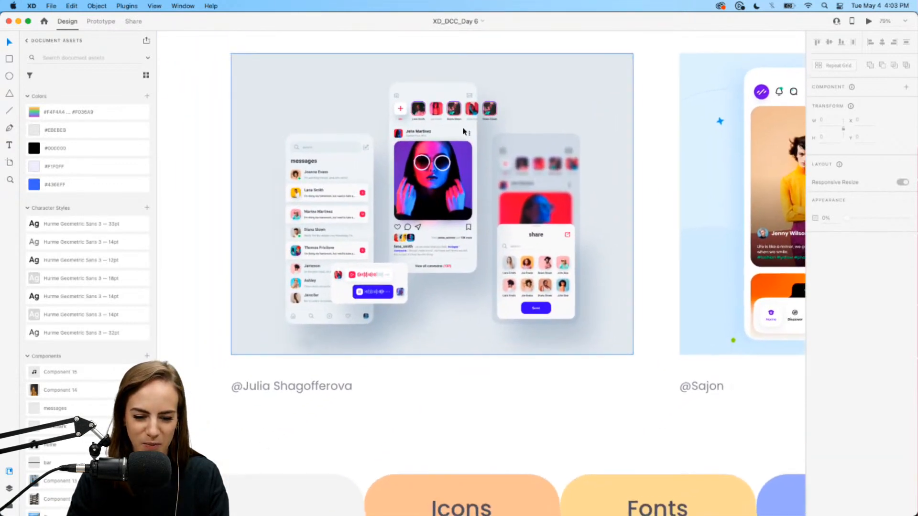
scroll(463, 132, "up", 2)
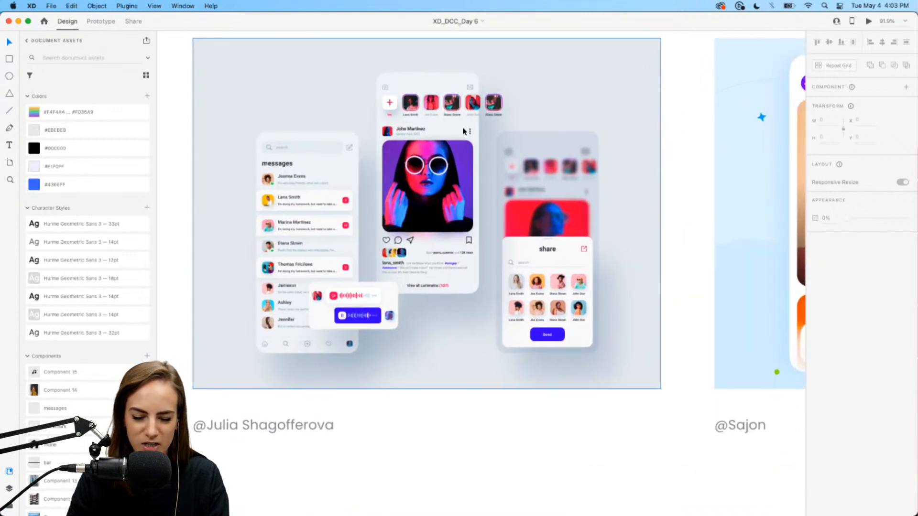
scroll(463, 131, "right", 8)
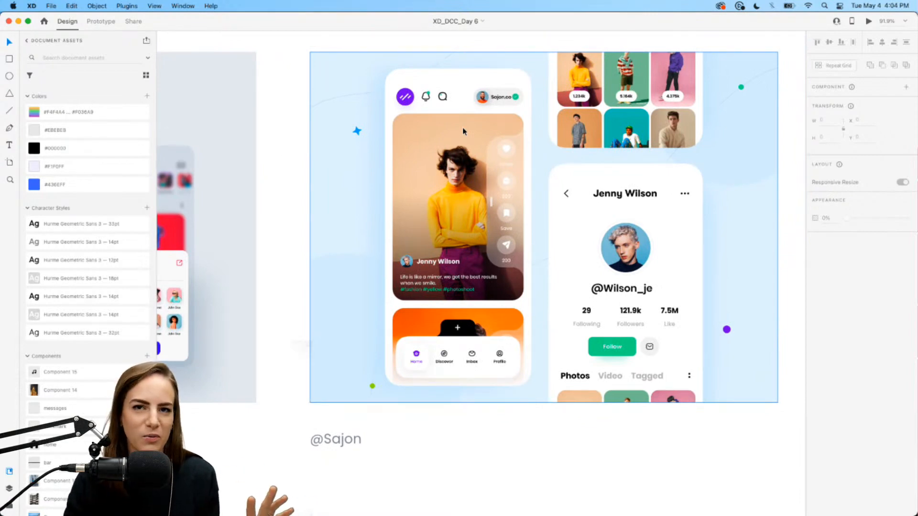
scroll(463, 132, "down", 5)
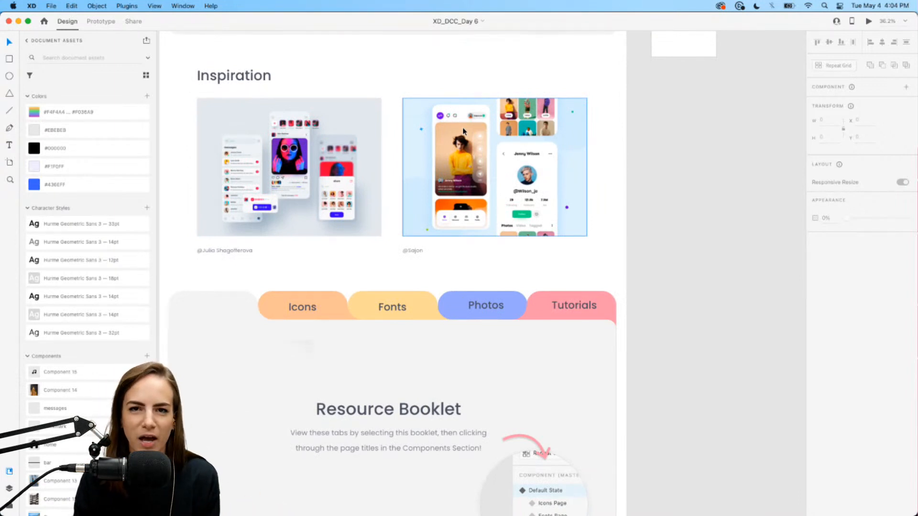
scroll(463, 132, "down", 3)
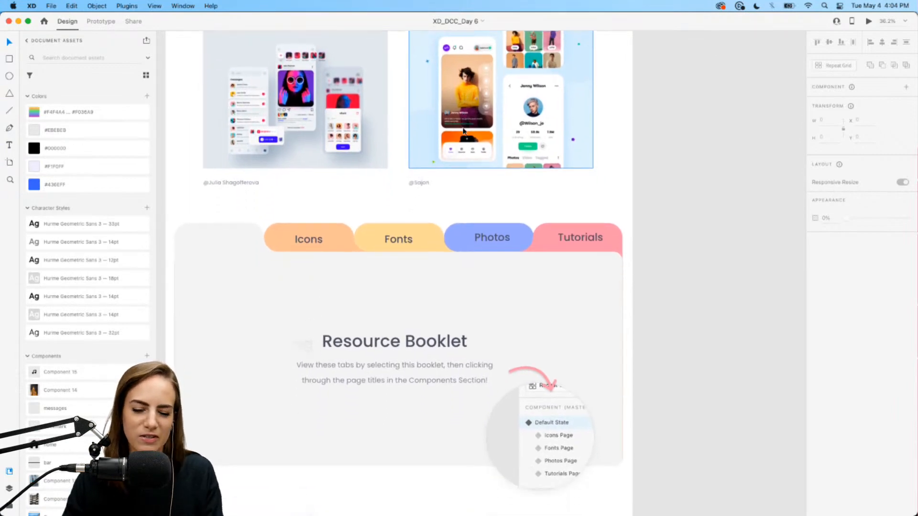
scroll(463, 131, "down", 12)
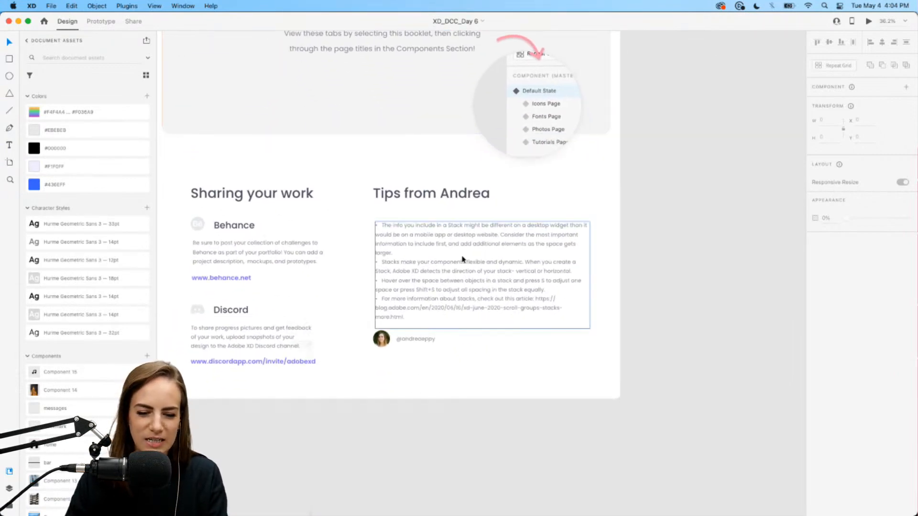
scroll(463, 260, "up", 5)
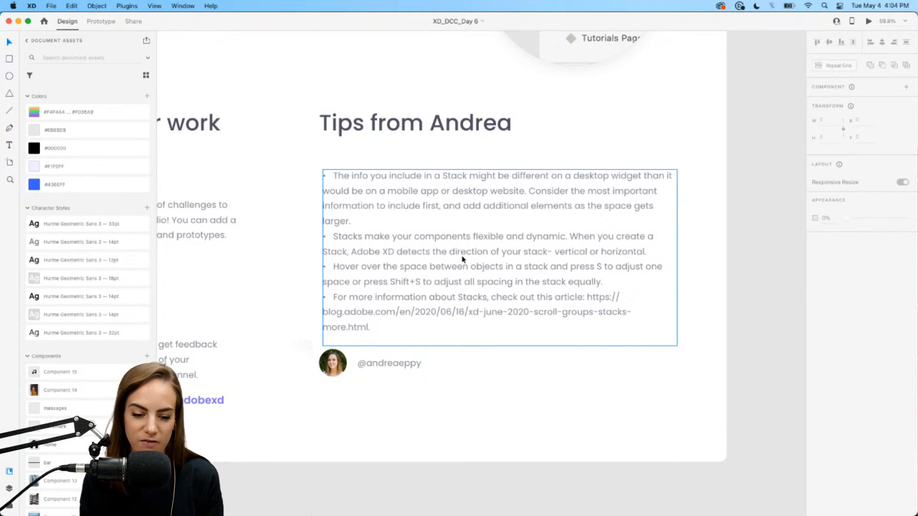
- Pan and zoom the canvas over to the blank Discover and Discover2 artboards
scroll(463, 259, "down", 5)
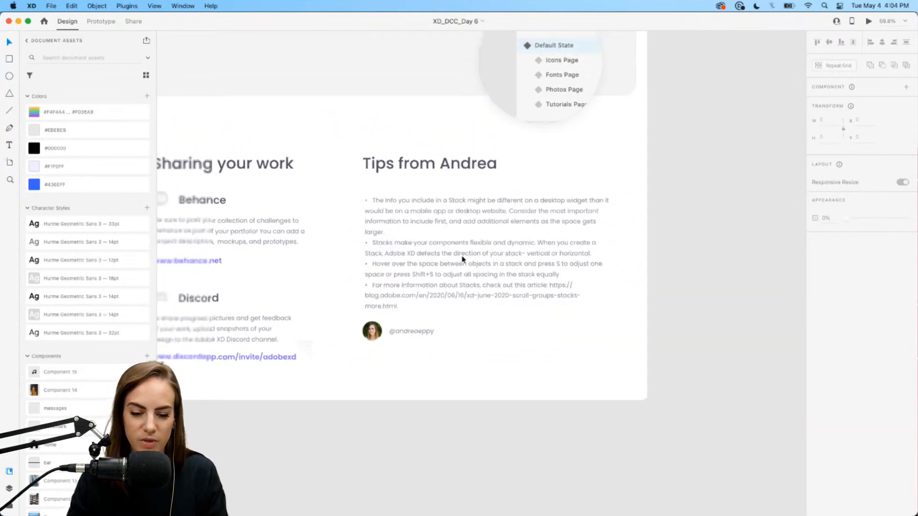
scroll(463, 259, "up", 5)
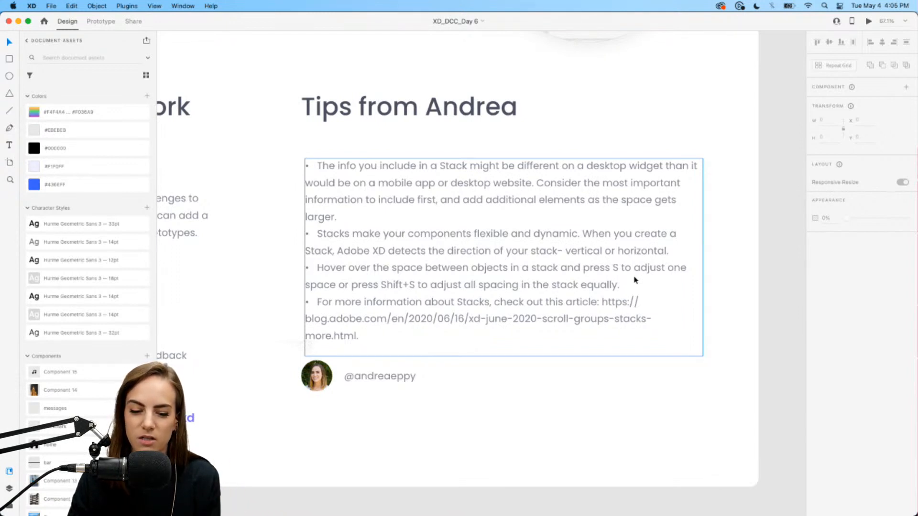
scroll(635, 280, "down", 2)
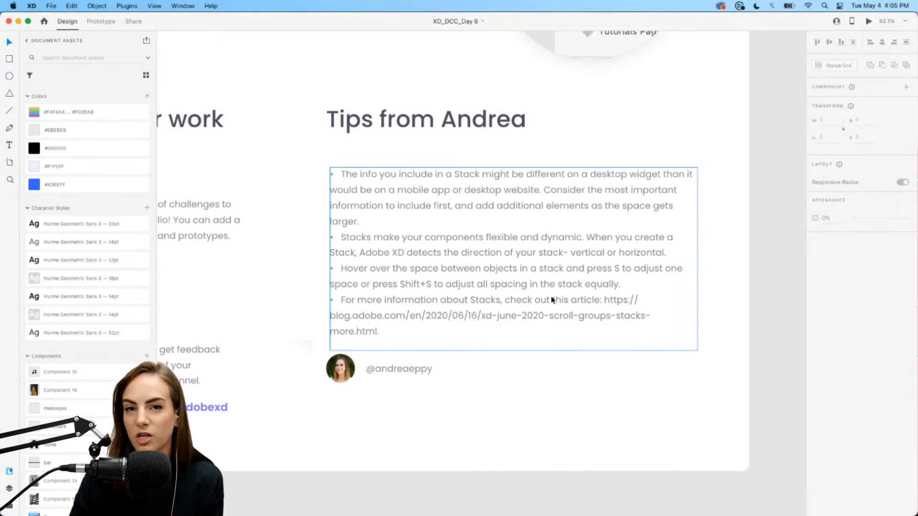
scroll(552, 300, "down", 5)
scroll(552, 300, "up", 7)
scroll(552, 300, "right", 5)
scroll(552, 300, "up", 10)
scroll(552, 301, "right", 2)
scroll(500, 157, "up", 3)
scroll(500, 157, "up", 4)
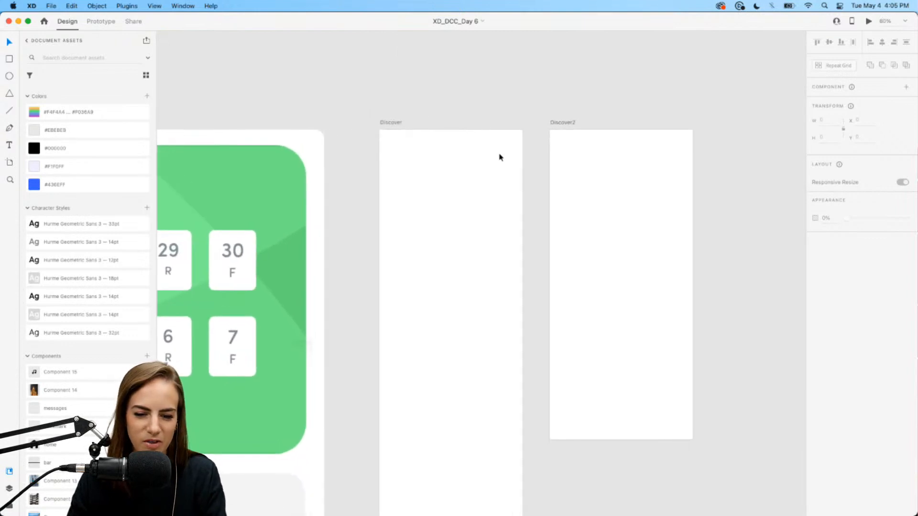
scroll(500, 157, "right", 3)
scroll(501, 157, "down", 2)
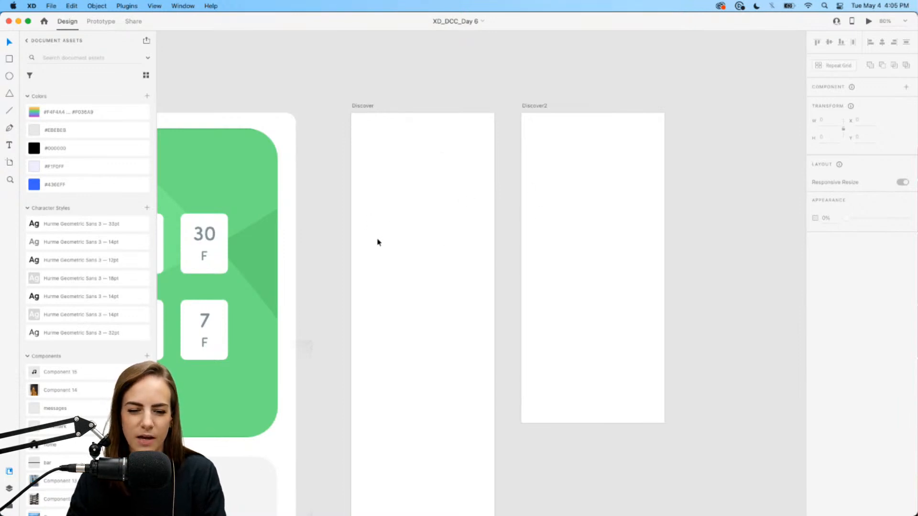
scroll(377, 242, "down", 4)
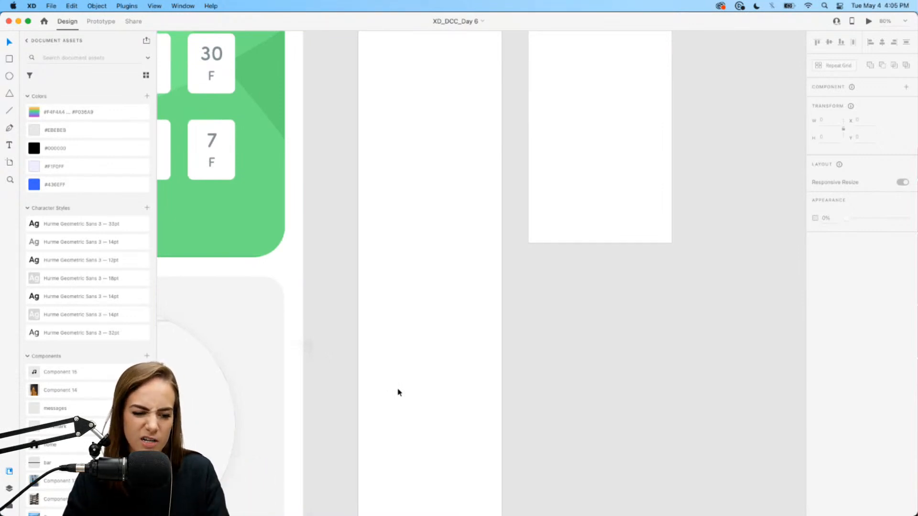
scroll(399, 393, "up", 3)
scroll(398, 392, "up", 2)
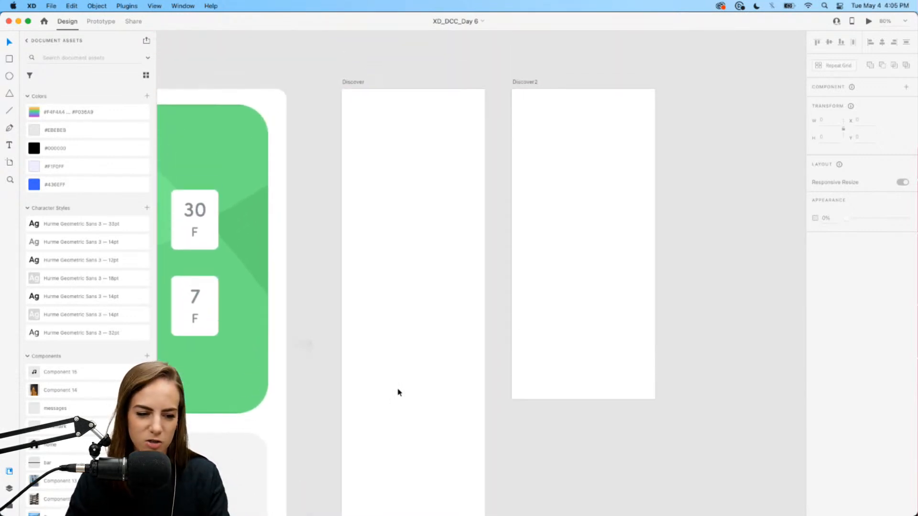
- Undo an accidental iPhone X artboard, then draw a text box near the top of Discover
left_click(9, 163)
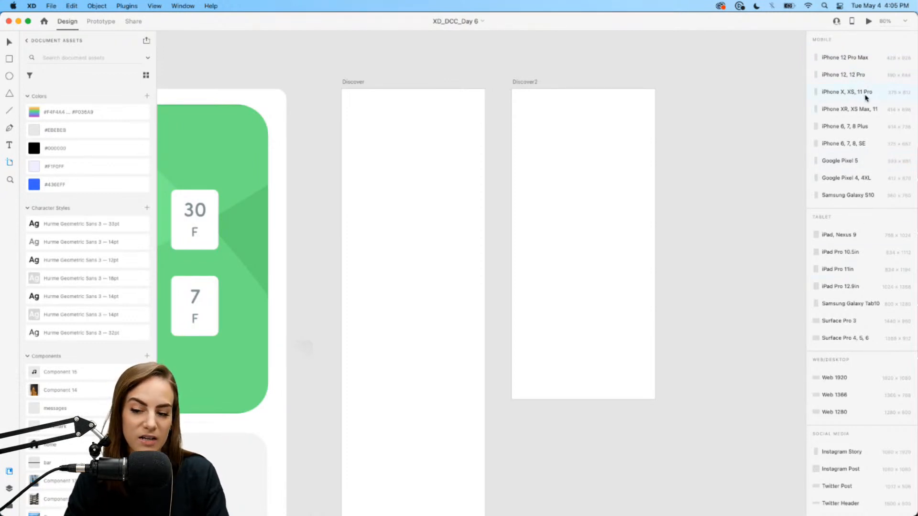
left_click(895, 94)
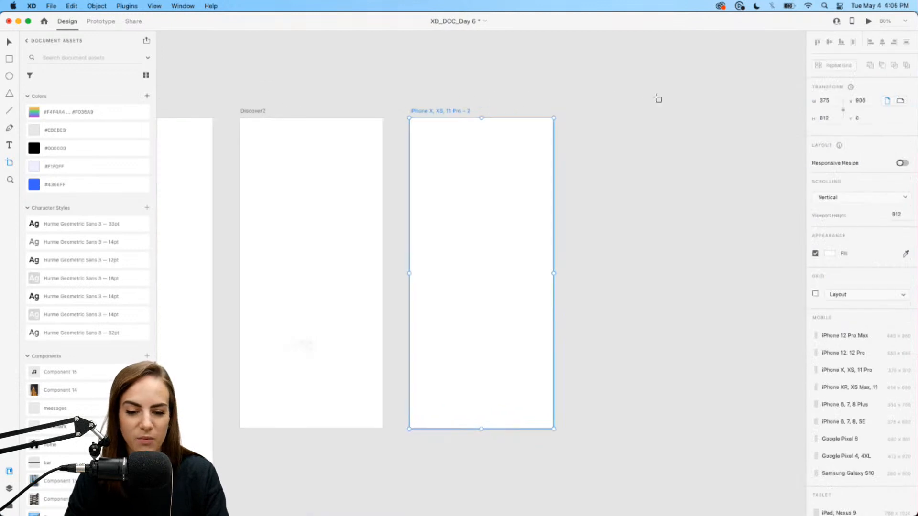
key("super+z")
scroll(636, 99, "down", 5)
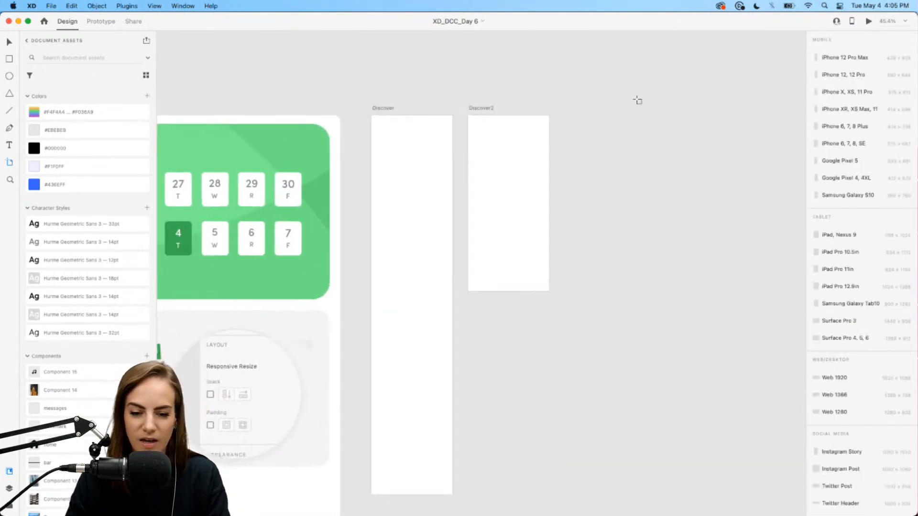
key("v")
scroll(514, 149, "up", 5)
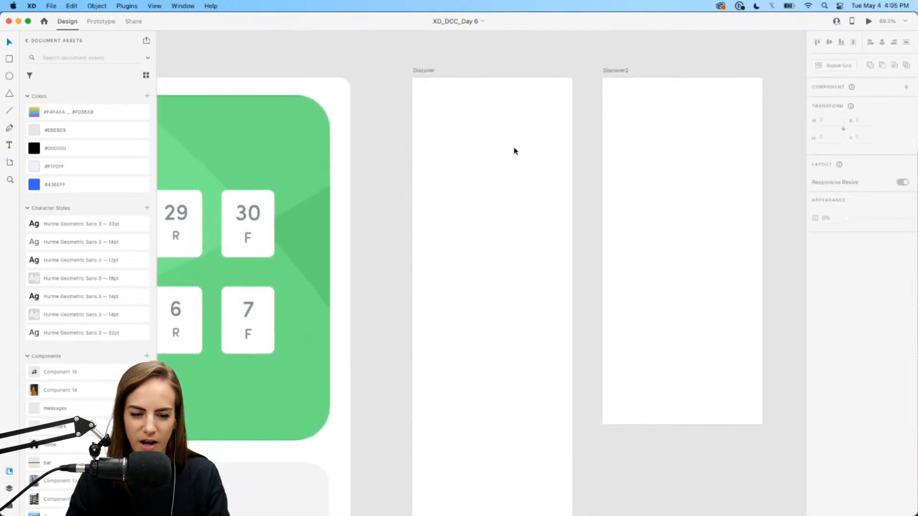
left_click(9, 145)
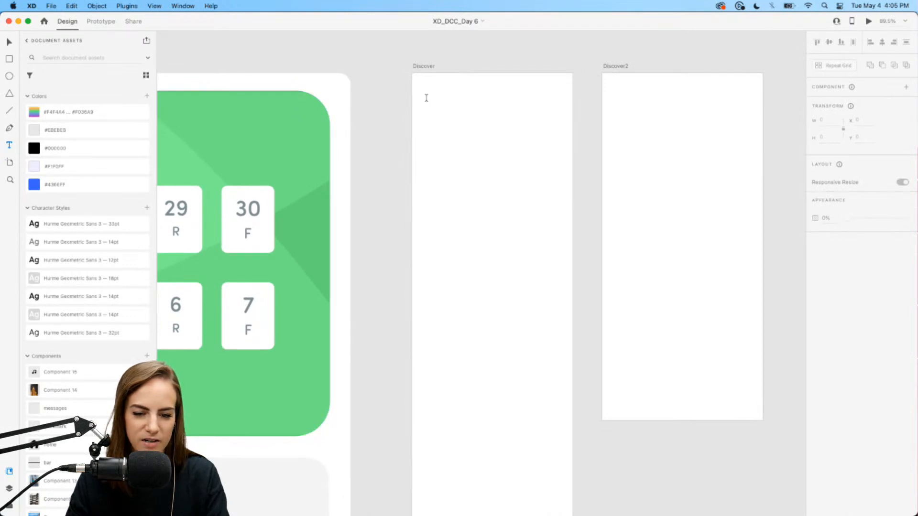
left_click_drag(427, 98, 548, 146)
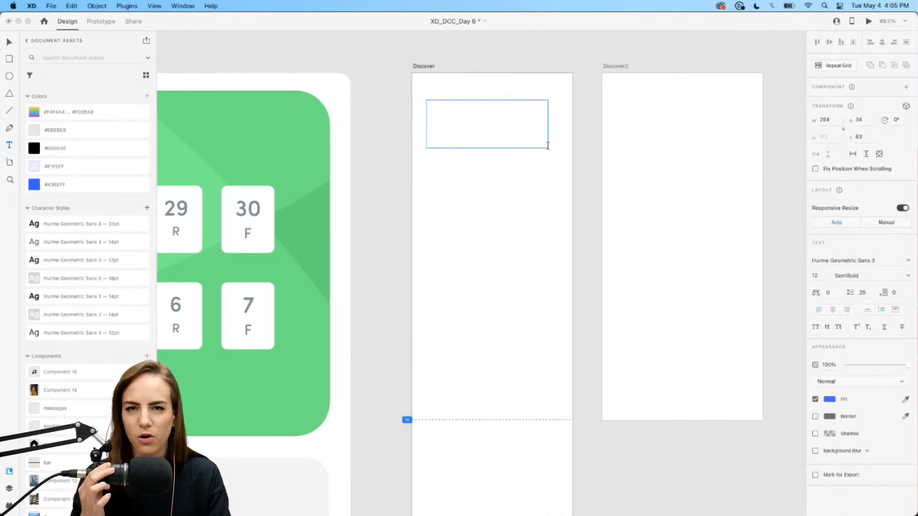
- Type an auto-width 'Explore' heading in 32pt Hurme Geometric Sans 3 and nudge it into place
type("Dis")
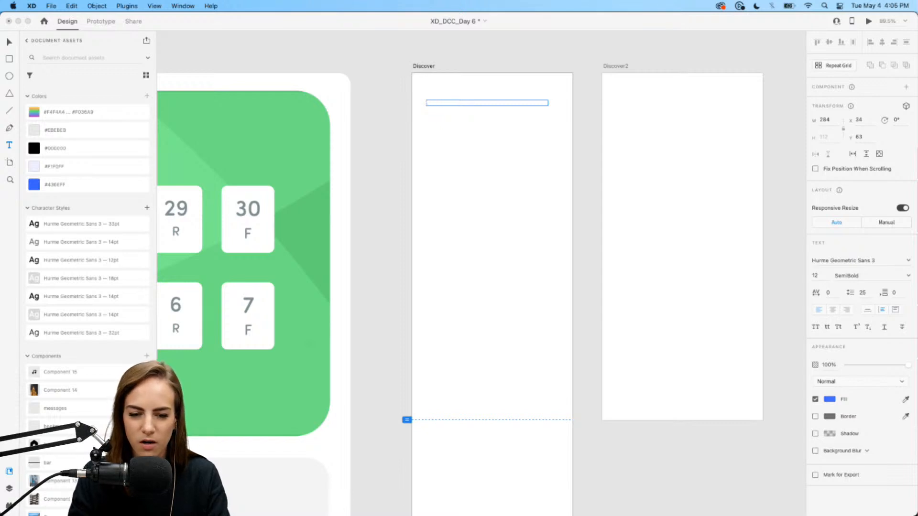
type("xplore")
key("Escape")
left_click(868, 311)
key("v")
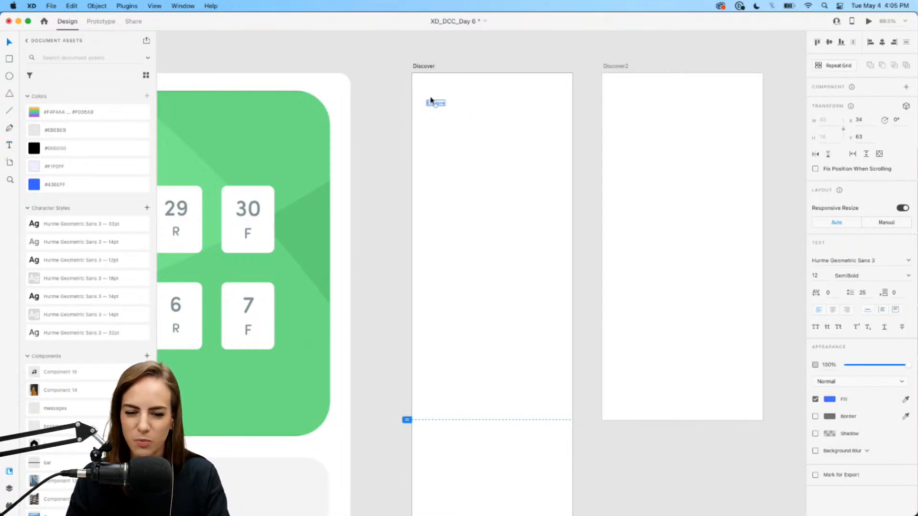
left_click(73, 332)
left_click_drag(464, 106, 467, 115)
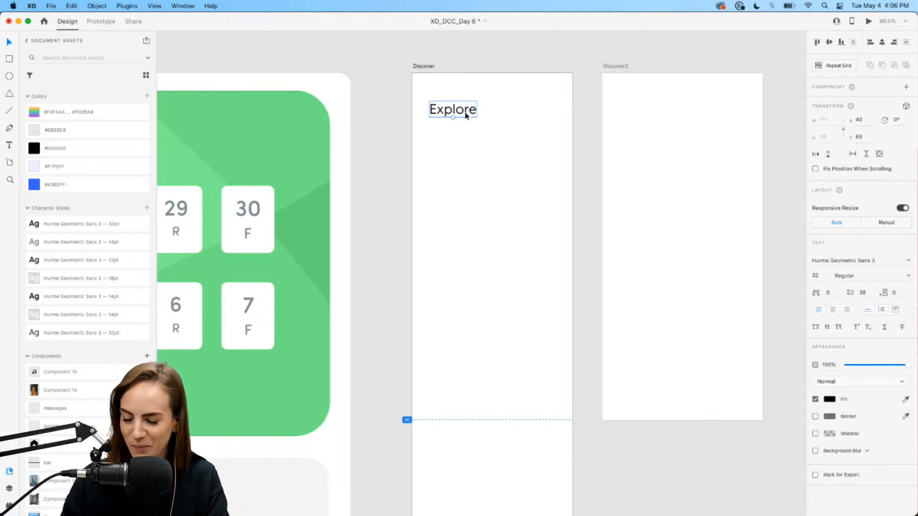
scroll(466, 116, "up", 4)
- Drag the search icon component from Assets onto Discover, positioned above Explore
scroll(464, 115, "right", 2)
scroll(464, 115, "down", 1)
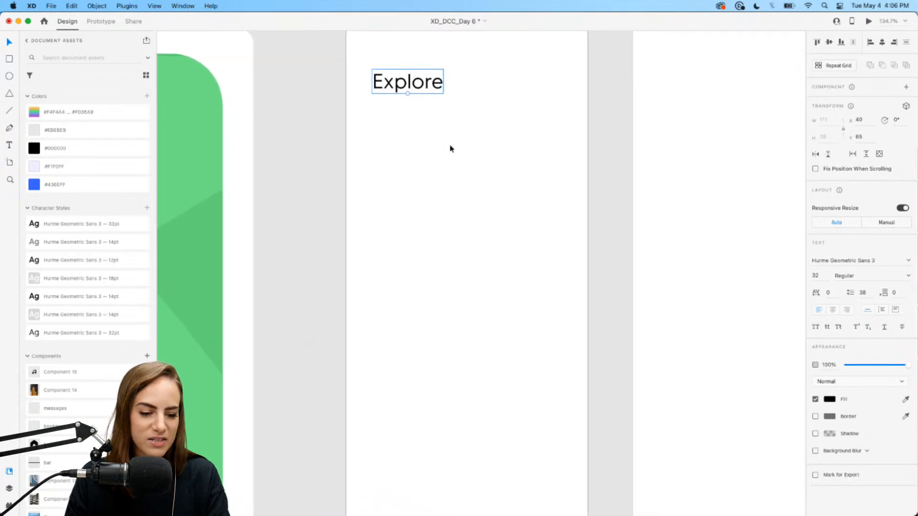
left_click(458, 133)
scroll(71, 316, "down", 8)
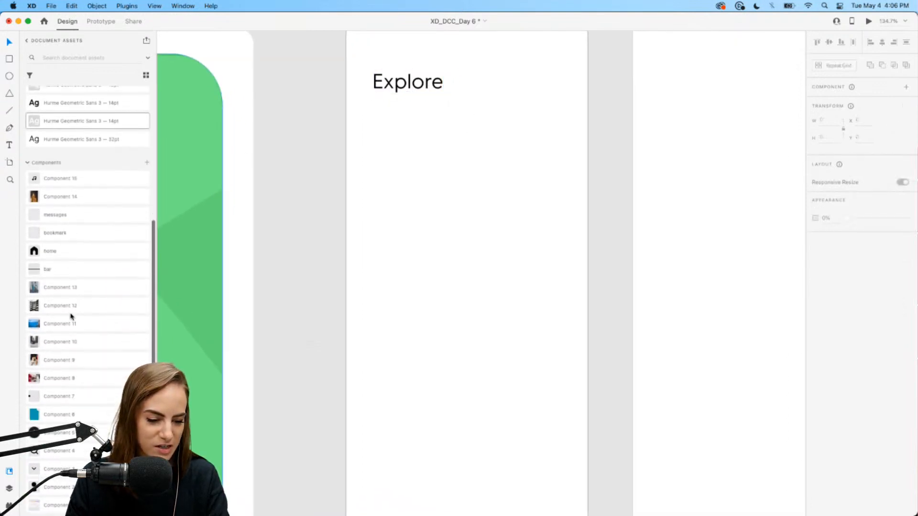
left_click_drag(52, 451, 453, 93)
scroll(458, 91, "up", 3)
left_click(471, 120)
left_click_drag(454, 140, 377, 109)
- Nudge the Explore heading slightly left to line up under the search icon
scroll(377, 109, "up", 5)
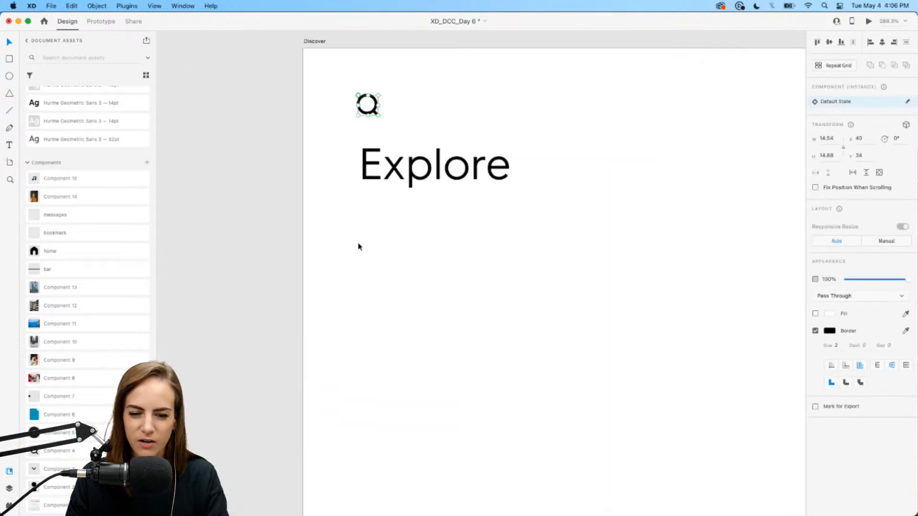
left_click_drag(363, 168, 385, 184)
left_click(389, 238)
scroll(389, 238, "down", 5)
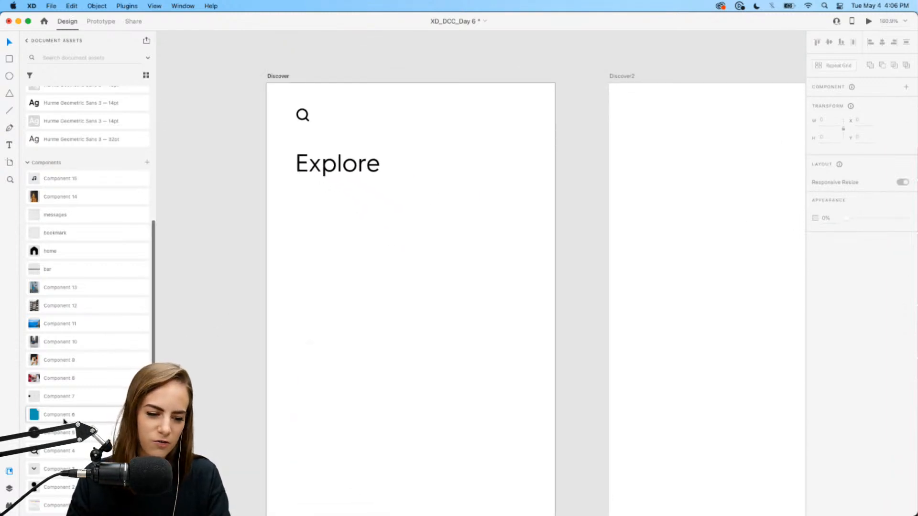
left_click(9, 76)
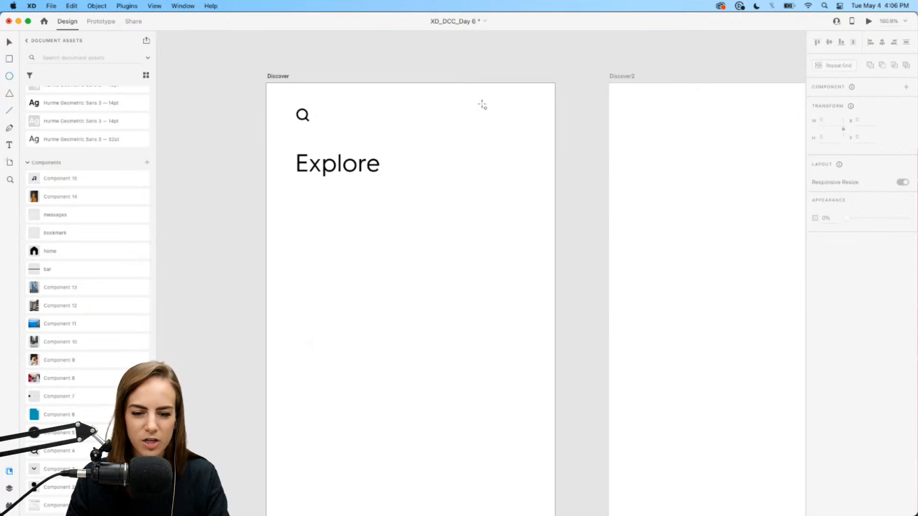
- Draw a small light grey circle with no border at the artboard's top right
left_click_drag(480, 101, 511, 132)
scroll(111, 117, "up", 5)
left_click(56, 129)
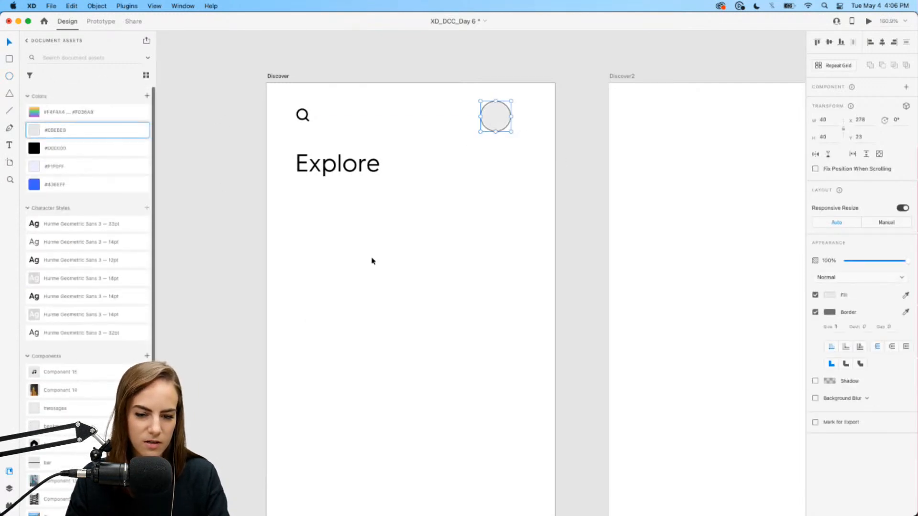
left_click(815, 312)
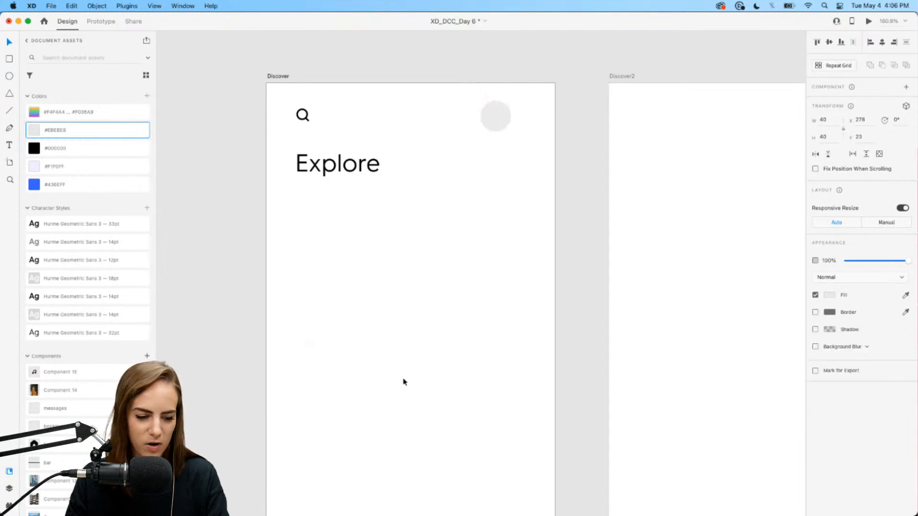
scroll(72, 410, "down", 5)
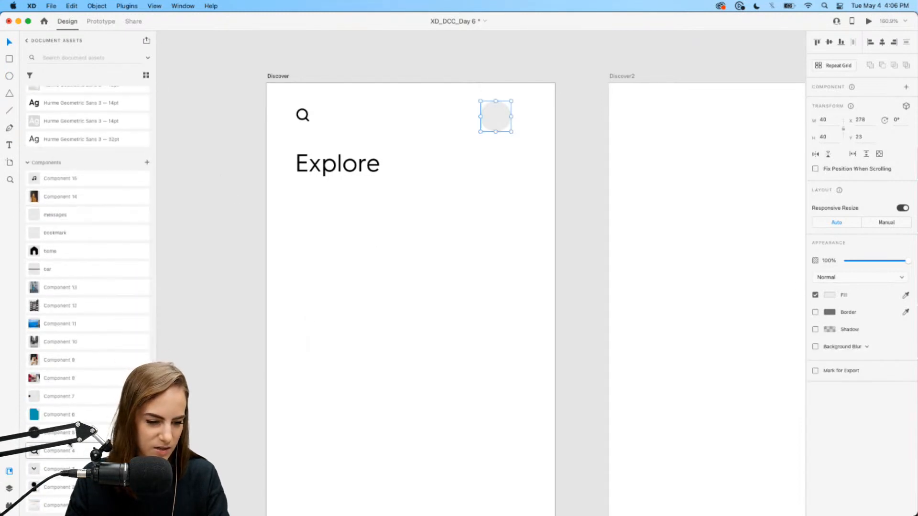
- Centre the person icon inside the grey circle and group them as an avatar
left_click_drag(50, 486, 421, 32)
scroll(499, 165, "up", 5)
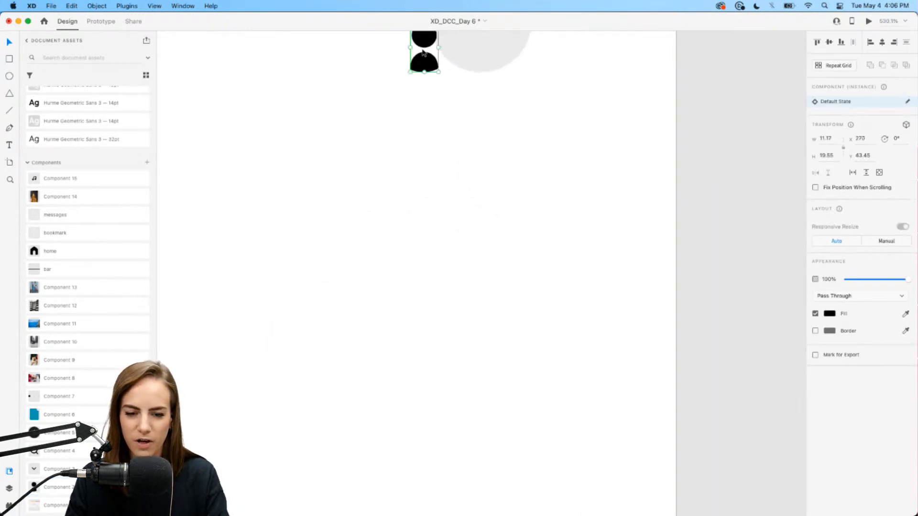
scroll(437, 88, "up", 3)
left_click_drag(417, 185, 478, 138)
left_click_drag(424, 99, 587, 257)
key("super+g")
- Place the chevron component beside the avatar and group them together
scroll(587, 257, "down", 5)
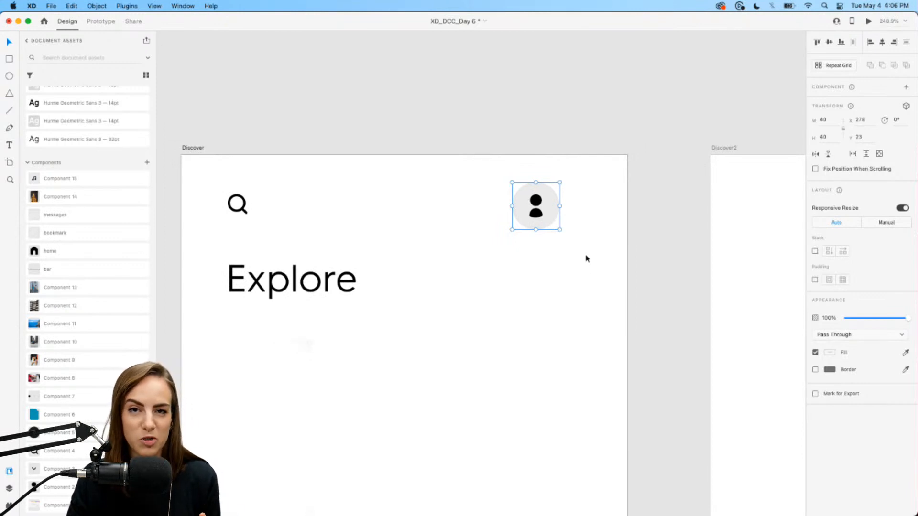
left_click_drag(222, 423, 518, 152)
scroll(524, 286, "up", 3)
key("super+g")
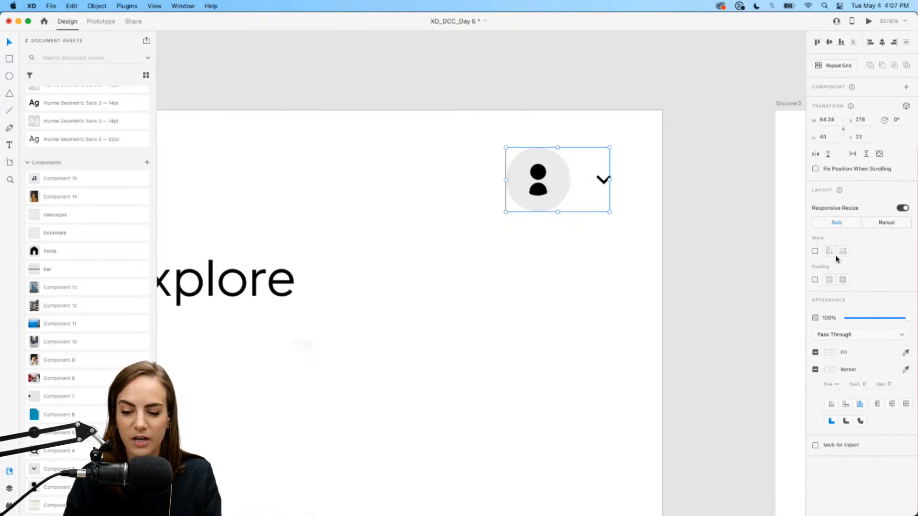
- Group the avatar and chevron with Cmd+G and make the group a stack with 17 spacing
left_click(621, 270)
key("super+z")
left_click(602, 277)
left_click(537, 196)
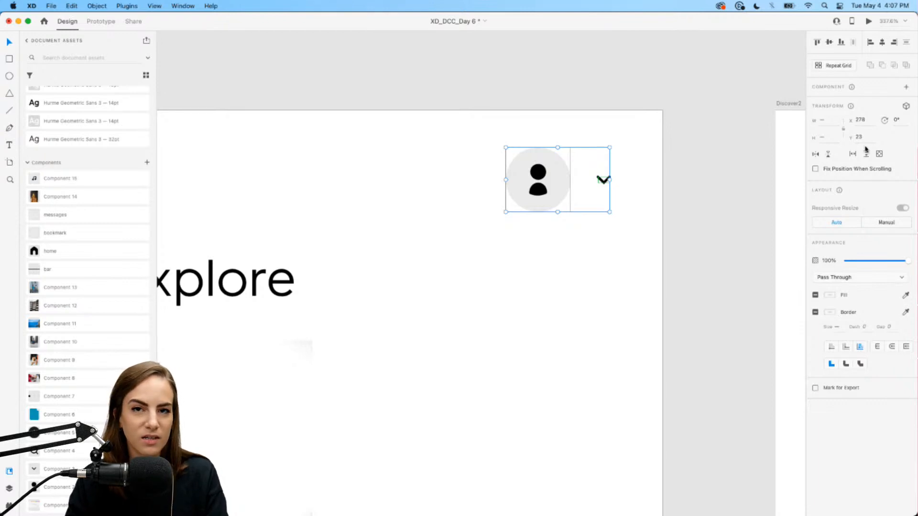
left_click(604, 253)
double_click(538, 192)
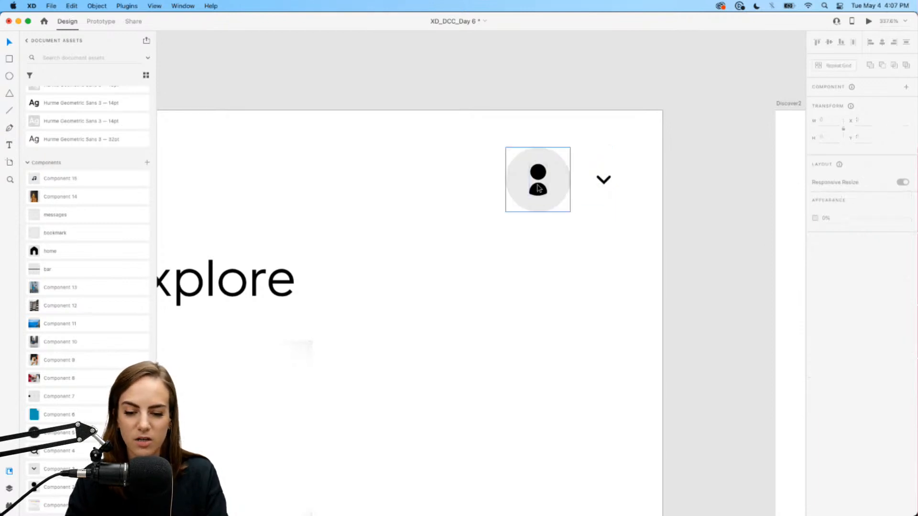
left_click(603, 183)
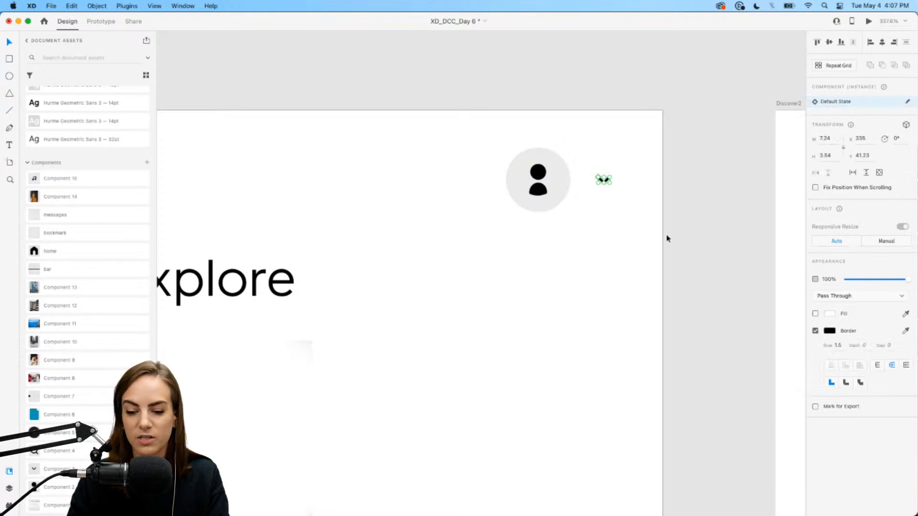
left_click_drag(622, 197, 494, 126)
key("super+g")
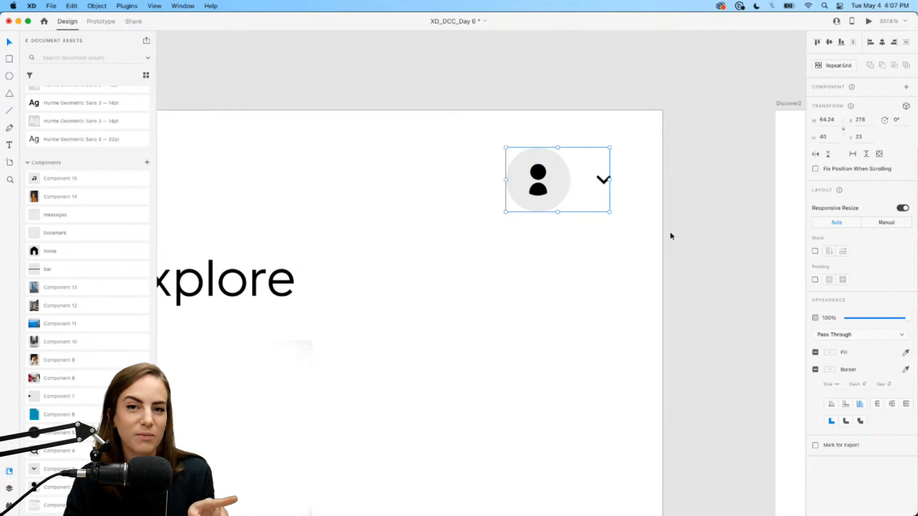
left_click(816, 252)
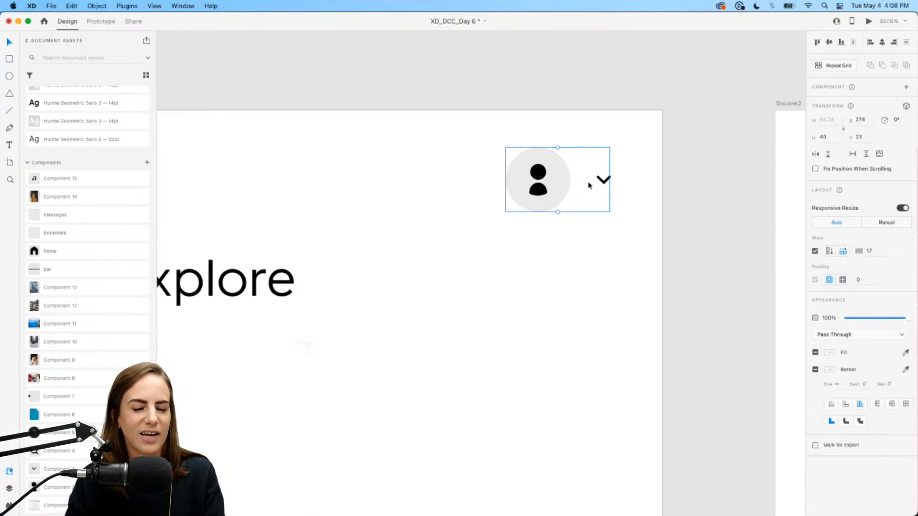
- Try a stack spacing of 30 between avatar and chevron, then revert it to 17
mouse_move(585, 178)
left_mouse_down()
mouse_move(628, 177)
mouse_move(590, 178)
left_mouse_up()
key("super+z")
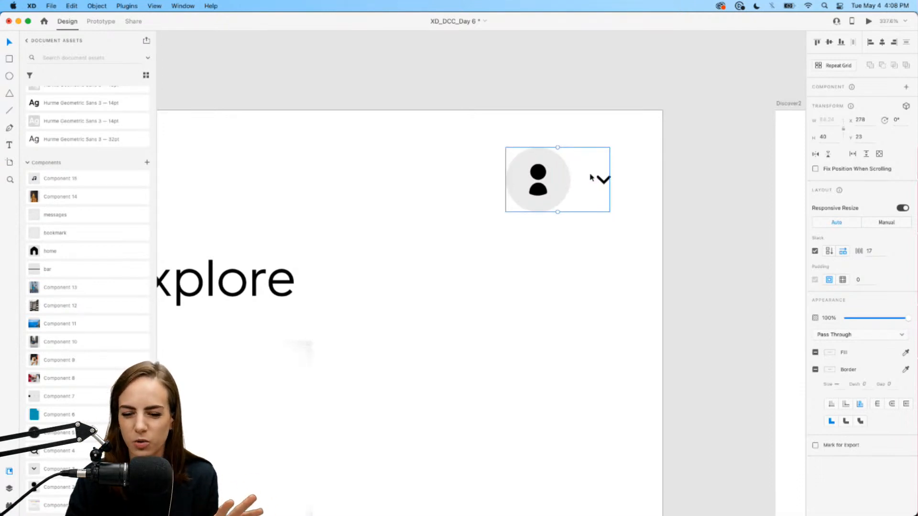
scroll(590, 178, "up", 5)
type("30")
key("Return")
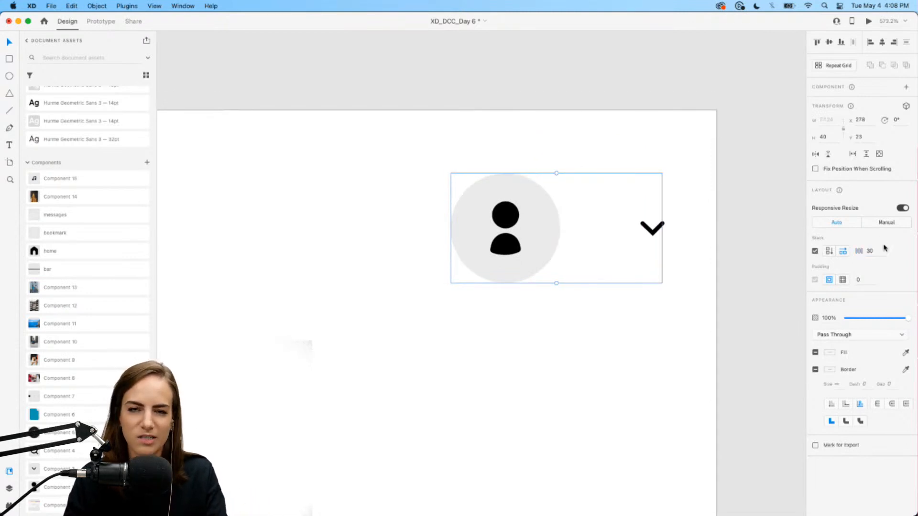
key("super+z")
- Move the avatar to the right of the chevron within the stack
scroll(698, 306, "down", 2)
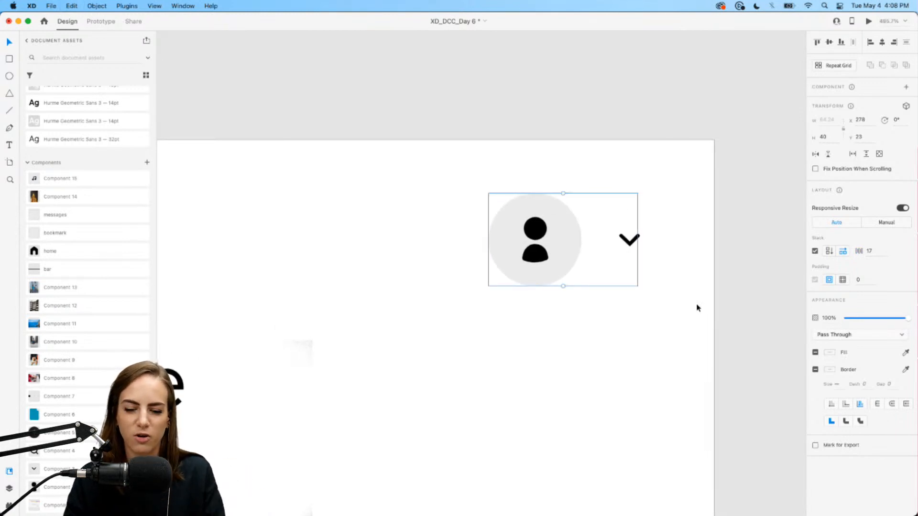
scroll(698, 307, "down", 2)
scroll(697, 308, "down", 2)
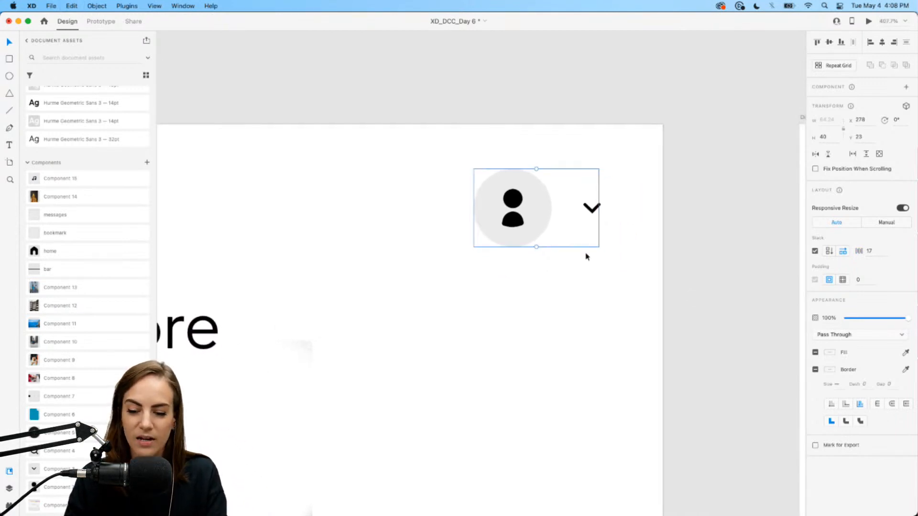
left_click_drag(534, 223, 570, 200)
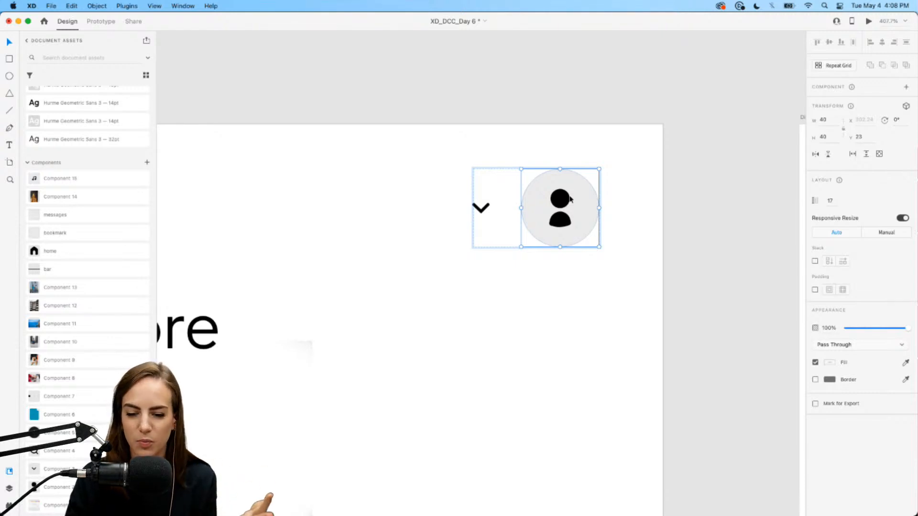
- Drag the avatar back to the left of the chevron in the stack
left_click_drag(570, 200, 523, 200)
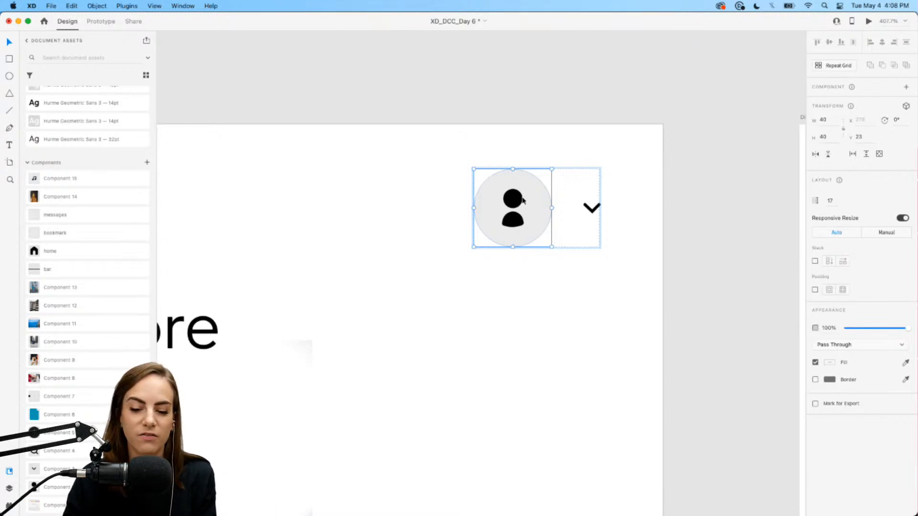
mouse_move(523, 201)
left_mouse_down()
mouse_move(571, 202)
mouse_move(521, 205)
left_mouse_up()
left_click(519, 321)
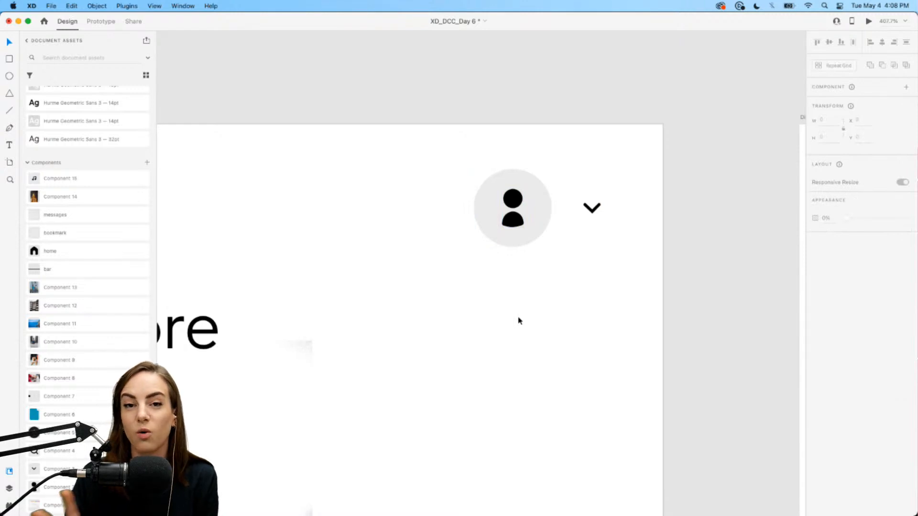
left_click(531, 207)
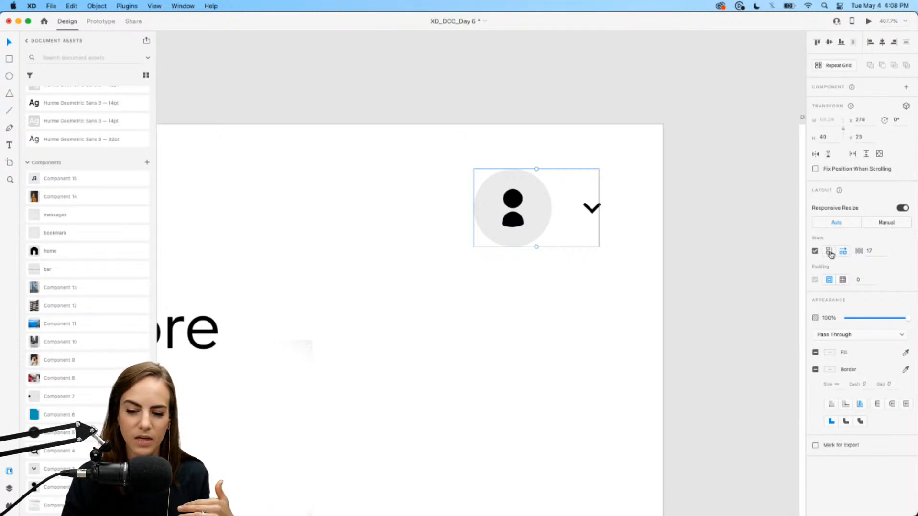
- Try a vertical stack for the avatar and chevron, then revert to horizontal
double_click(516, 203)
mouse_move(517, 203)
left_mouse_down()
mouse_move(593, 206)
mouse_move(511, 206)
mouse_move(593, 206)
mouse_move(519, 208)
left_mouse_up()
key("Escape")
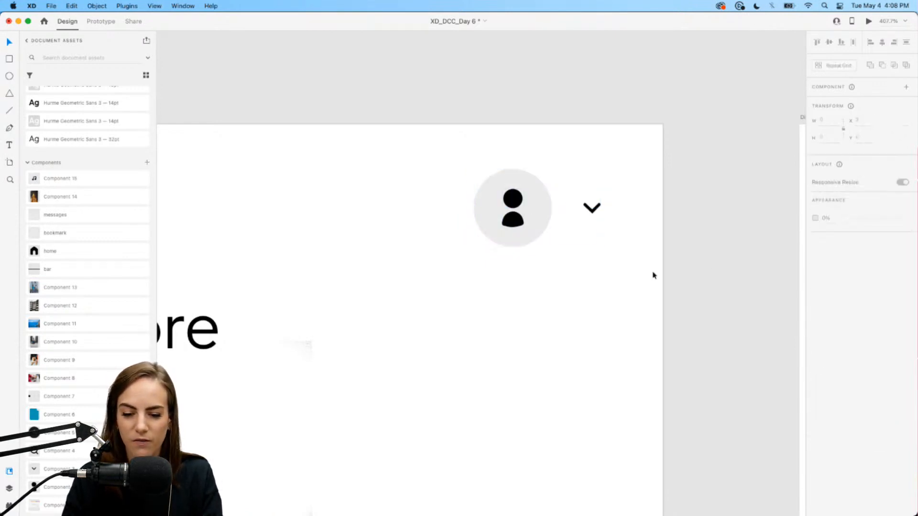
left_click(830, 253)
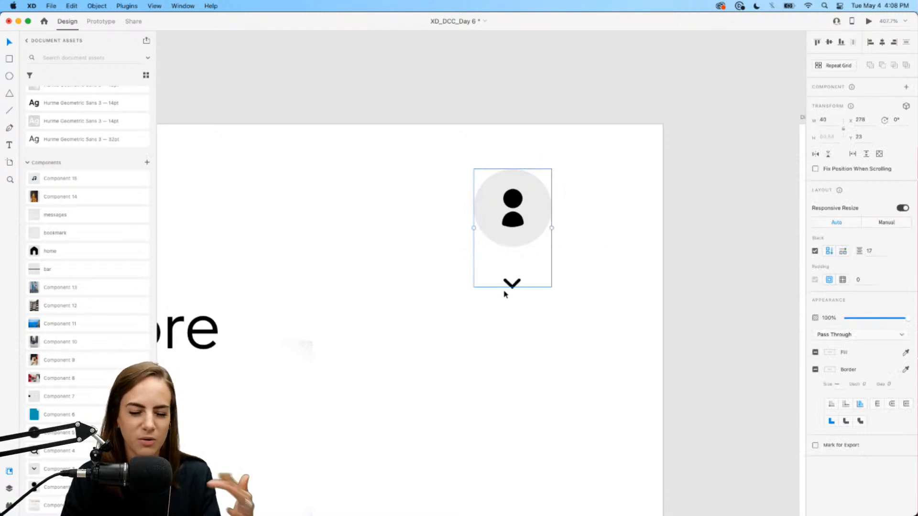
mouse_move(521, 227)
left_mouse_down()
mouse_move(519, 267)
mouse_move(523, 213)
left_mouse_up()
left_click(634, 246)
scroll(634, 245, "down", 5)
left_click_drag(577, 226, 616, 227)
key("super+z")
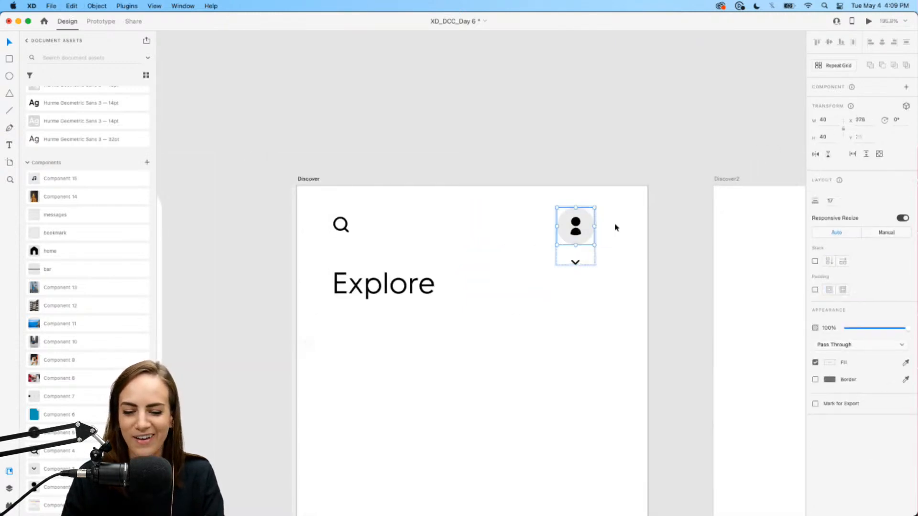
scroll(616, 227, "up", 4)
key("super+z")
key("super+z")
- Recheck the avatar-and-chevron stack, then copy the Explore heading
scroll(616, 227, "right", 2)
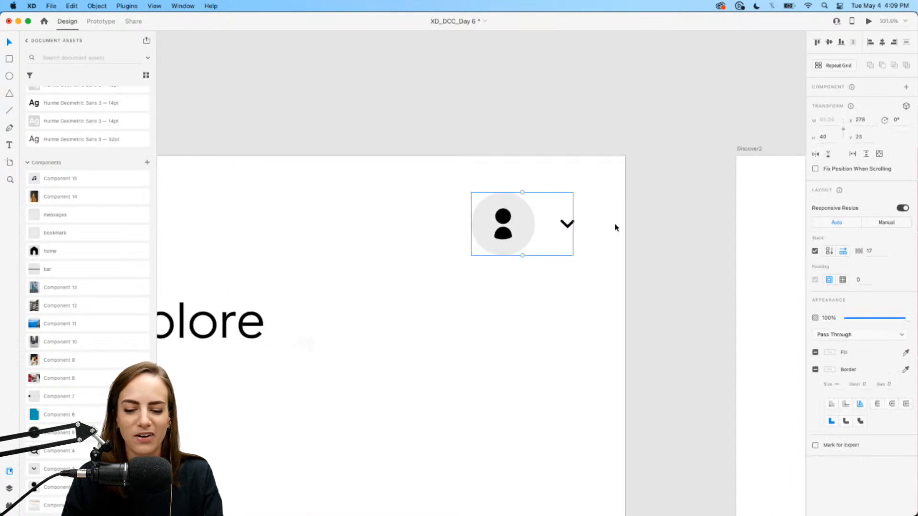
left_click(634, 238)
left_click(510, 231)
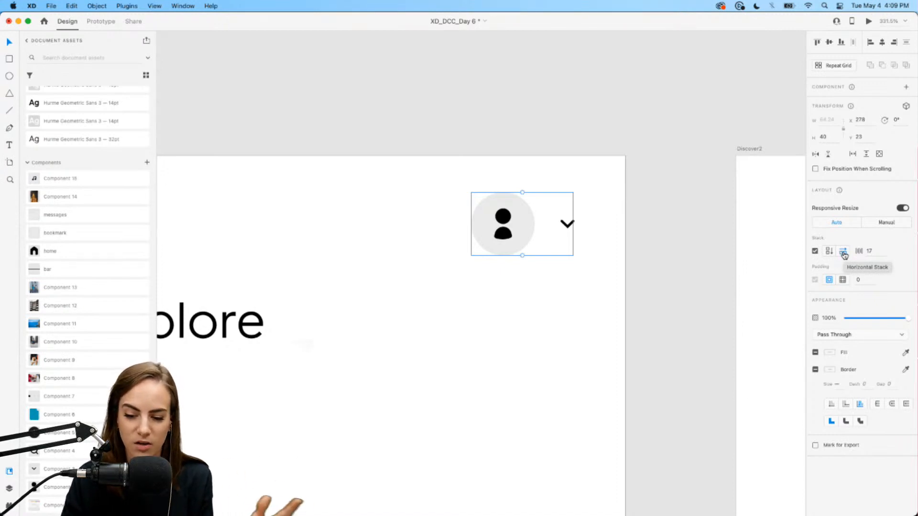
left_click(544, 336)
scroll(521, 263, "down", 5)
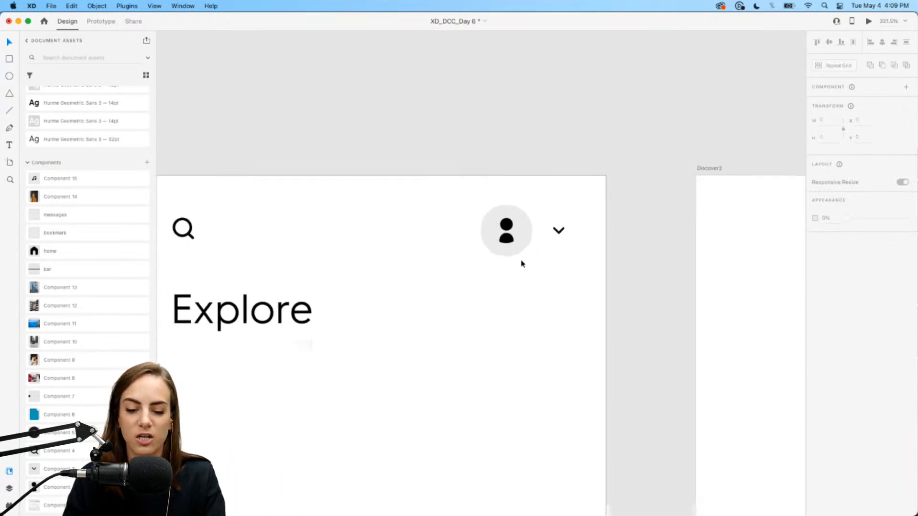
left_click(538, 211)
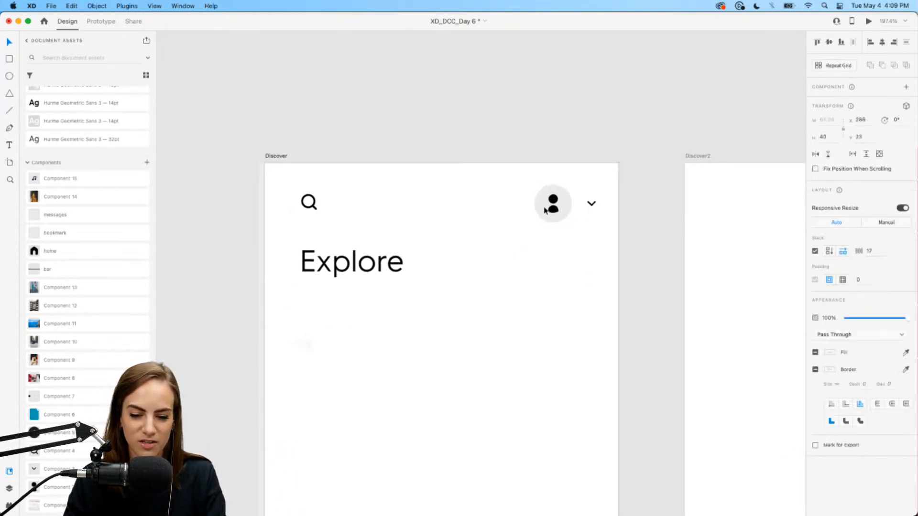
left_click(506, 318)
scroll(506, 318, "down", 3)
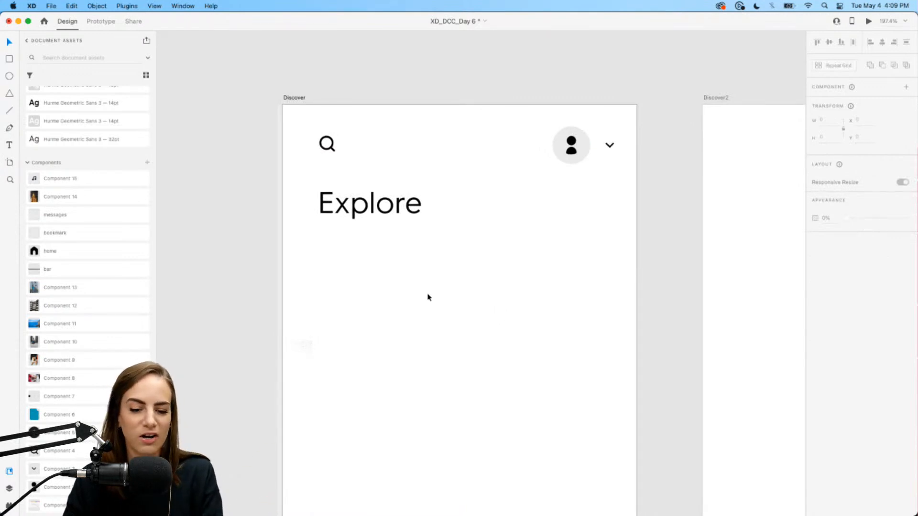
scroll(428, 295, "up", 2)
left_click(371, 195)
key("super+c")
- Paste the Explore copy below it, style it black 14pt SemiBold, and retype it as 'Trending'
key("super+v")
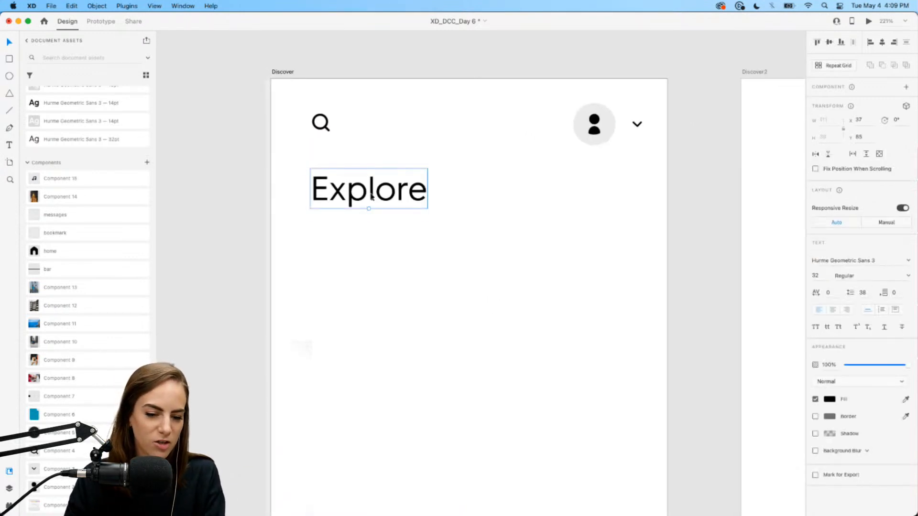
left_click_drag(371, 196, 372, 247)
scroll(92, 228, "up", 5)
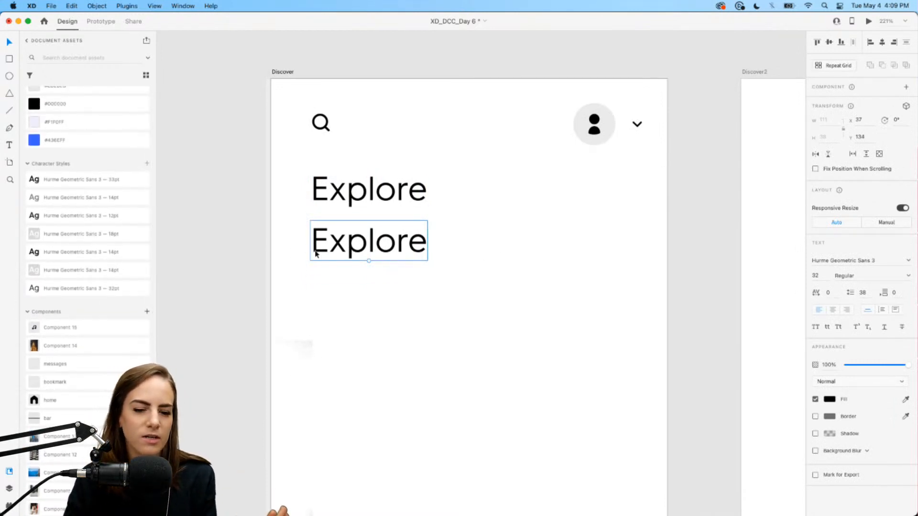
left_click(96, 270)
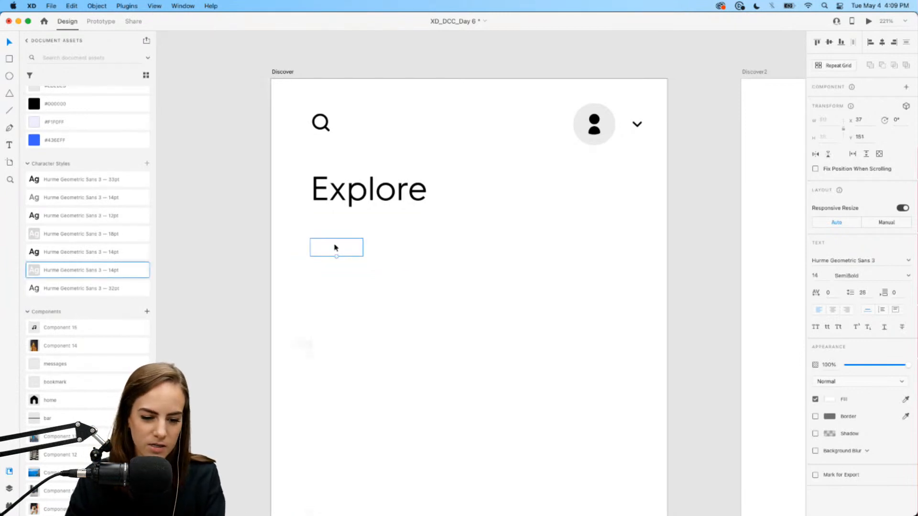
left_click(95, 252)
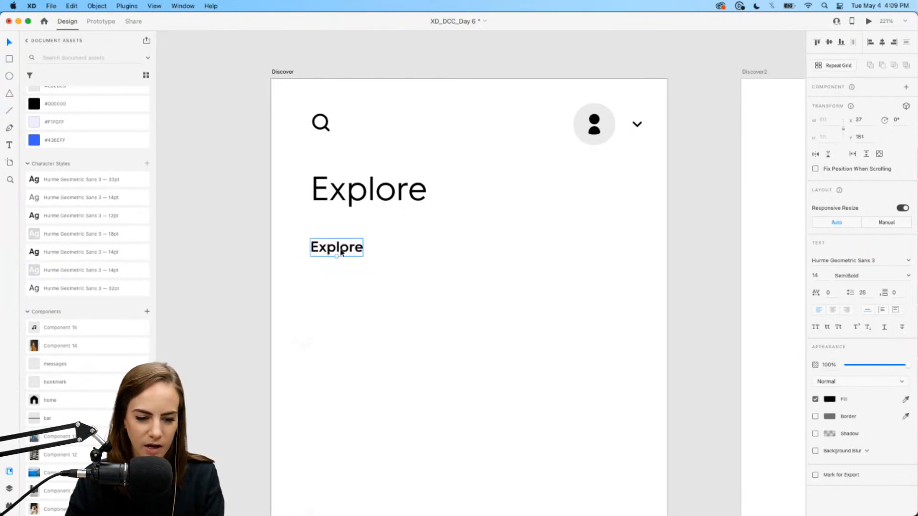
double_click(341, 252)
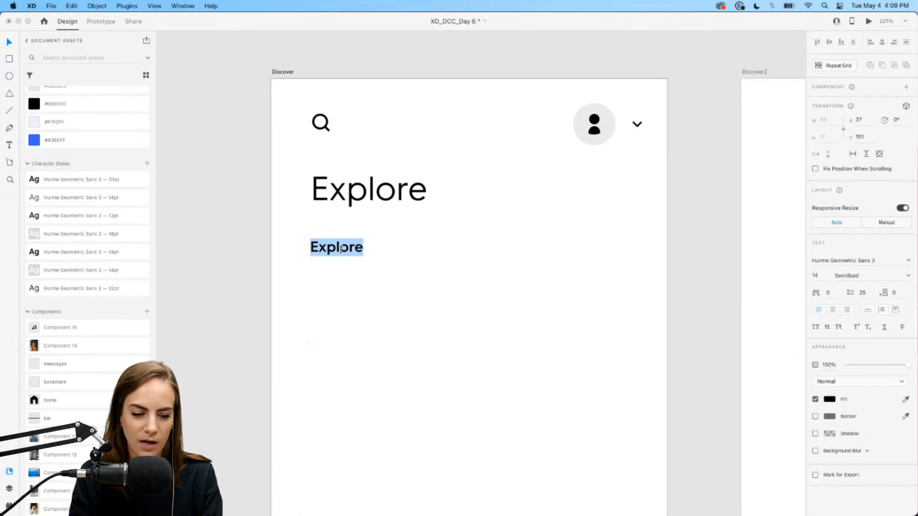
type("Trending")
key("Escape")
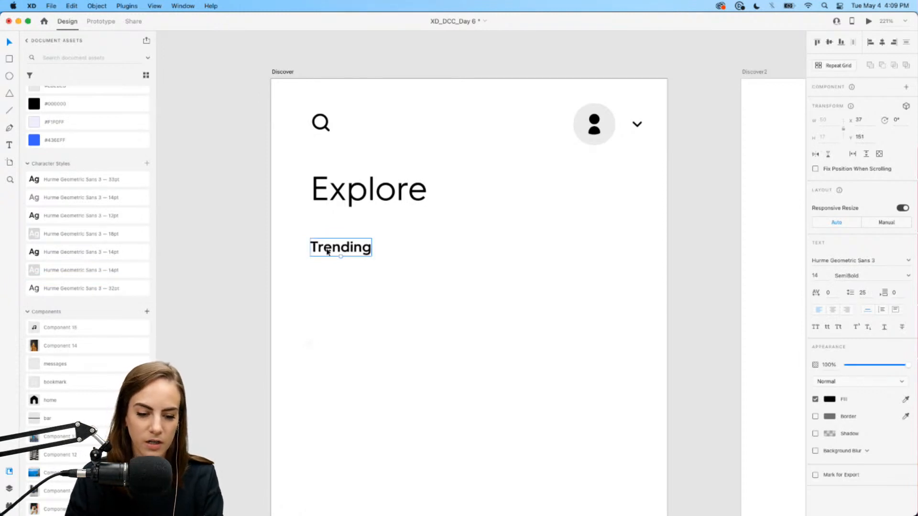
- Duplicate the Trending label and retype the copy as 'All'
left_click_drag(319, 250, 345, 251)
key("cmd+d")
double_click(323, 253)
type("All")
key("Escape")
- Try other text styles on Trending, keeping it black 14pt
left_click(425, 252)
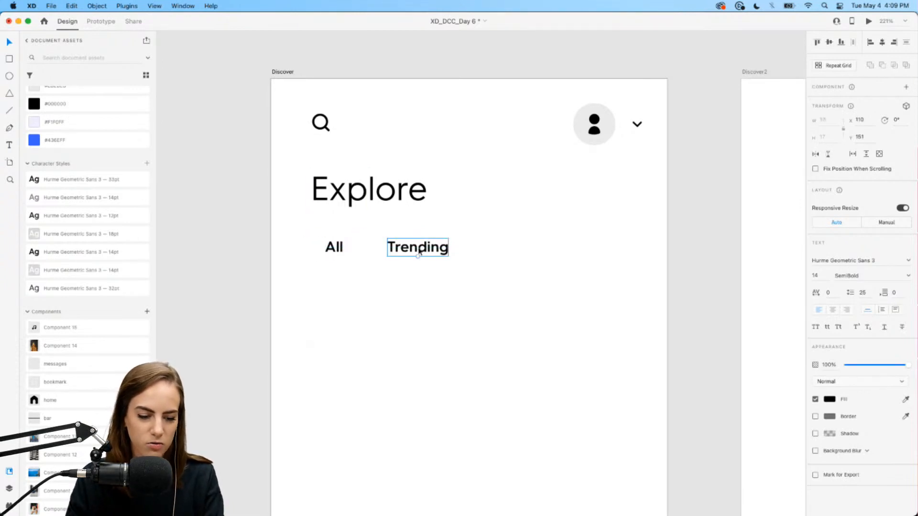
left_click(102, 235)
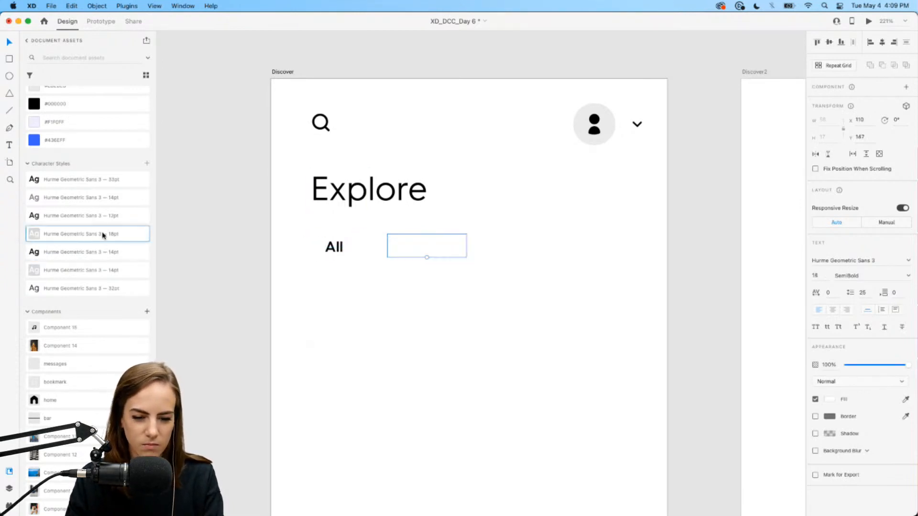
left_click(103, 252)
left_click(107, 270)
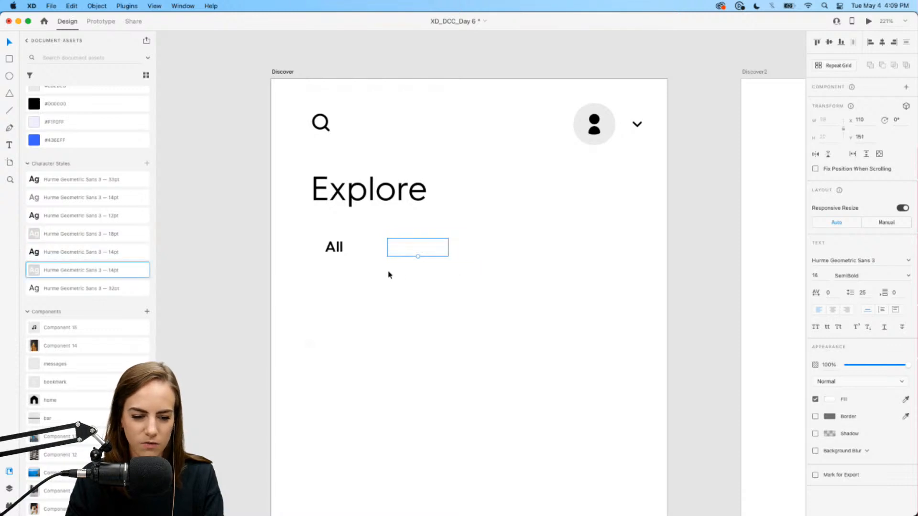
key("super+z")
- Duplicate Trending twice to the right, creating placeholder labels 'Top' and 'Rising'
left_click(403, 289)
left_click(412, 251)
key("super+d")
left_click_drag(404, 250, 481, 251)
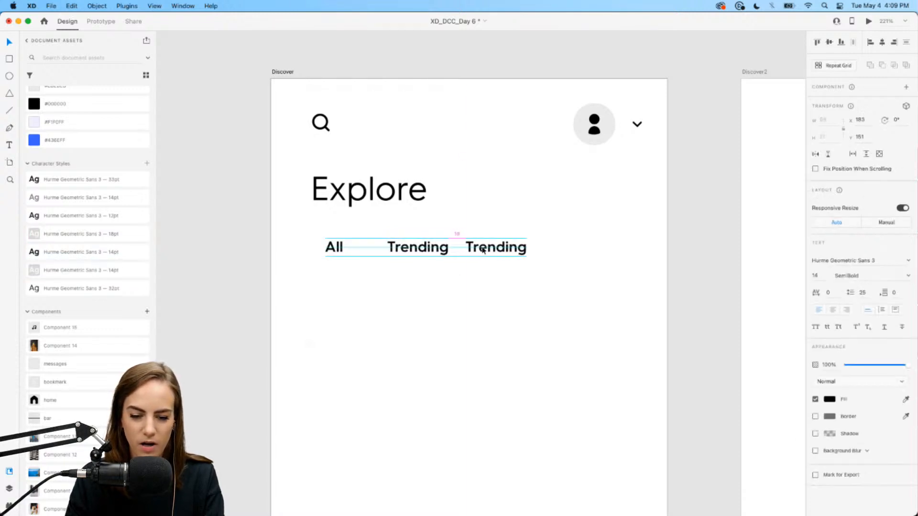
double_click(482, 250)
type("Top")
key("Escape")
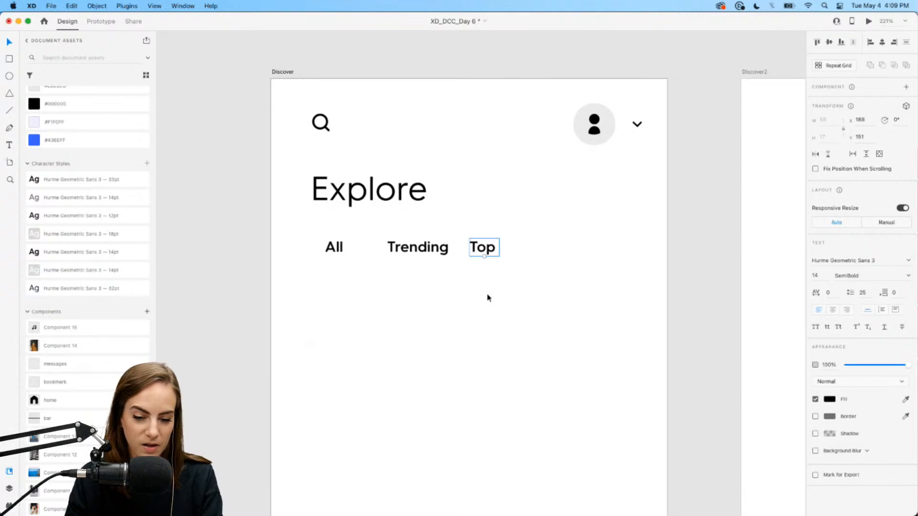
left_click_drag(487, 251, 605, 249)
key("super+d")
double_click(603, 251)
type("Rising")
- Even out the spacing and rename the labels to 'Top Today' and 'Top This Week'
left_click(581, 282)
left_click_drag(511, 250, 520, 251)
left_click(521, 272)
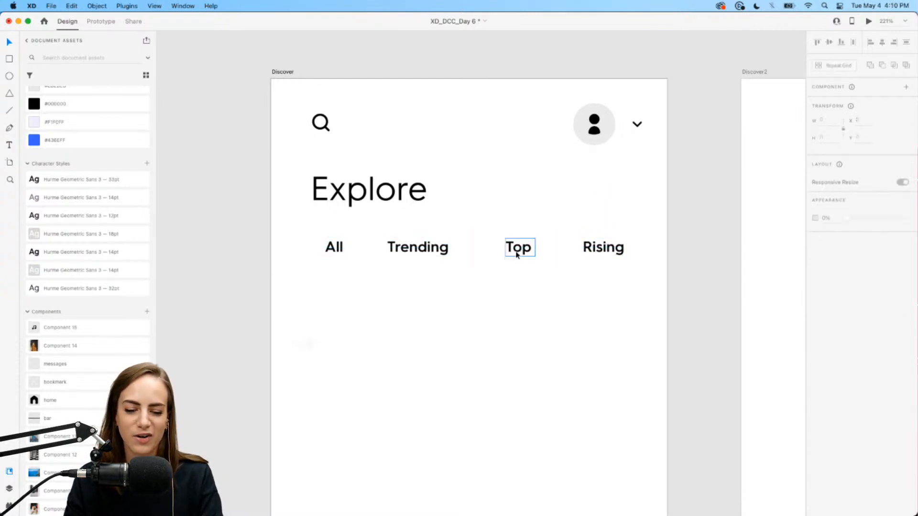
double_click(526, 249)
type("Top Toda")
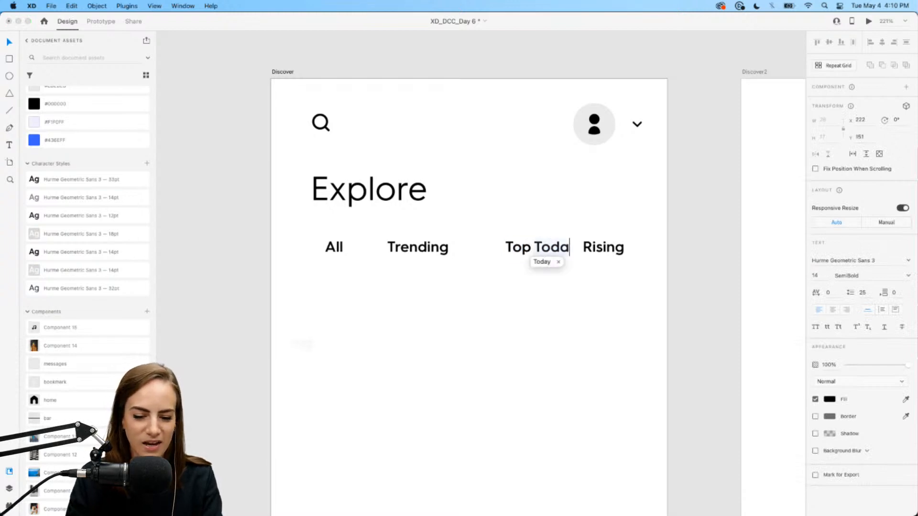
type("y")
key("Escape")
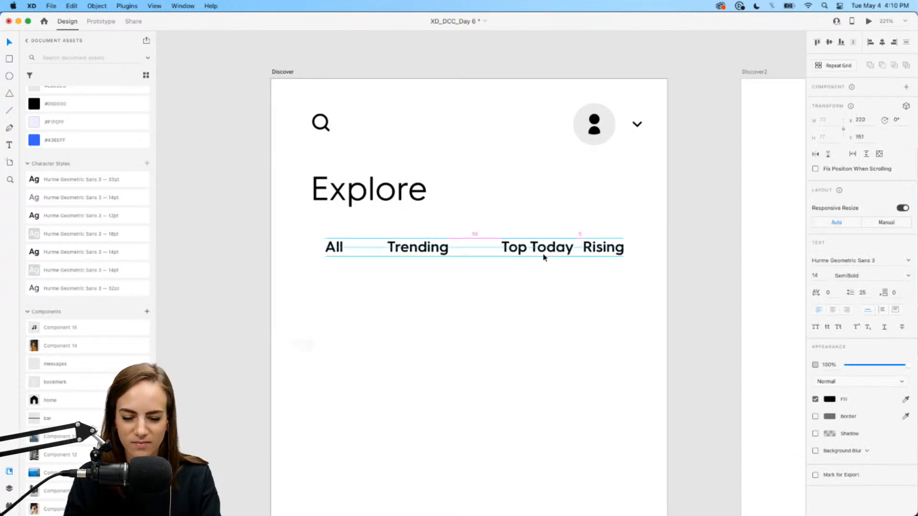
double_click(617, 246)
type("Top This Week")
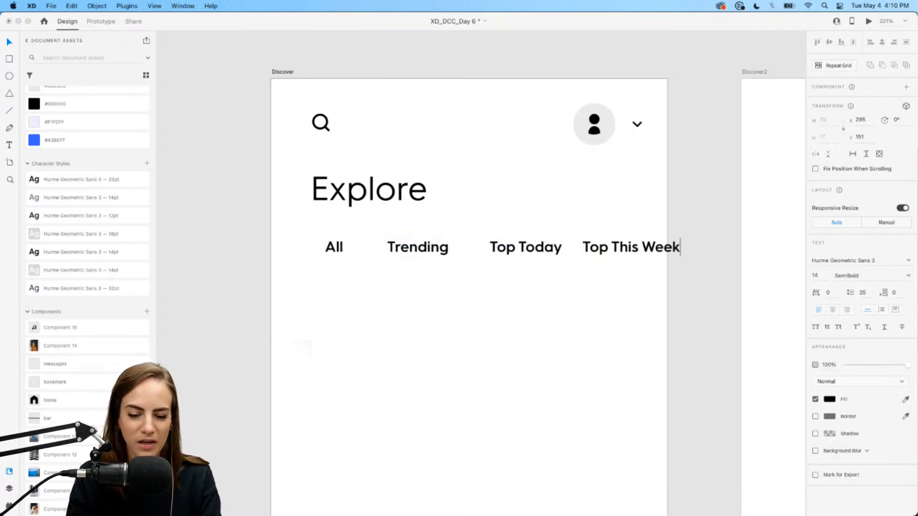
key("Escape")
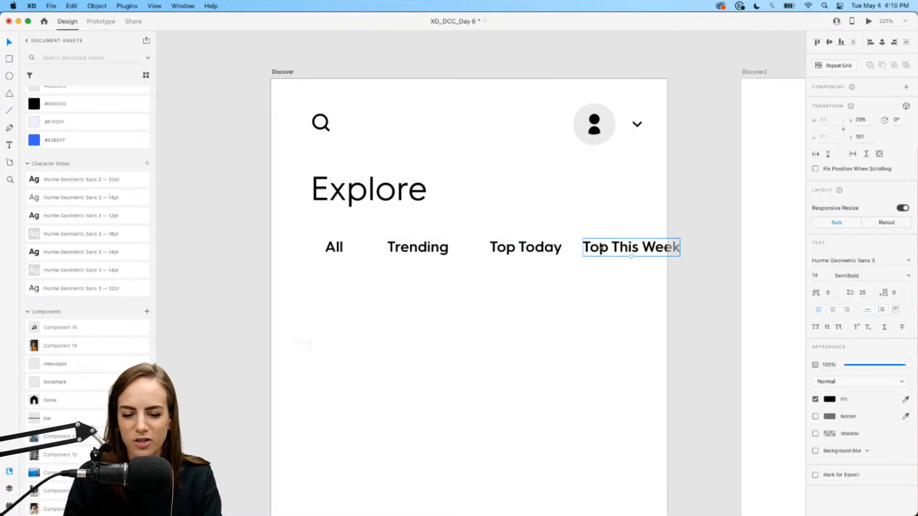
left_click(585, 291)
scroll(396, 279, "up", 2)
scroll(395, 279, "up", 2)
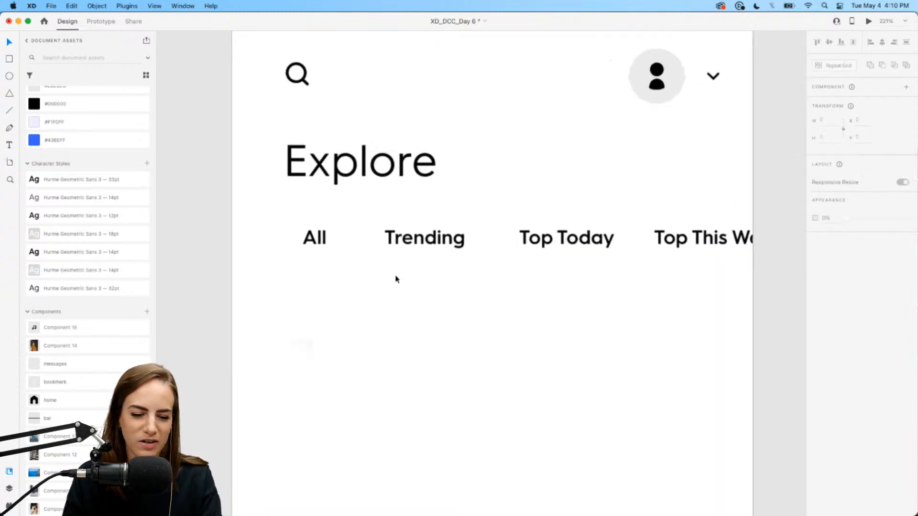
- Draw a black #000000 borderless rectangle behind All and make the All text white
key("r")
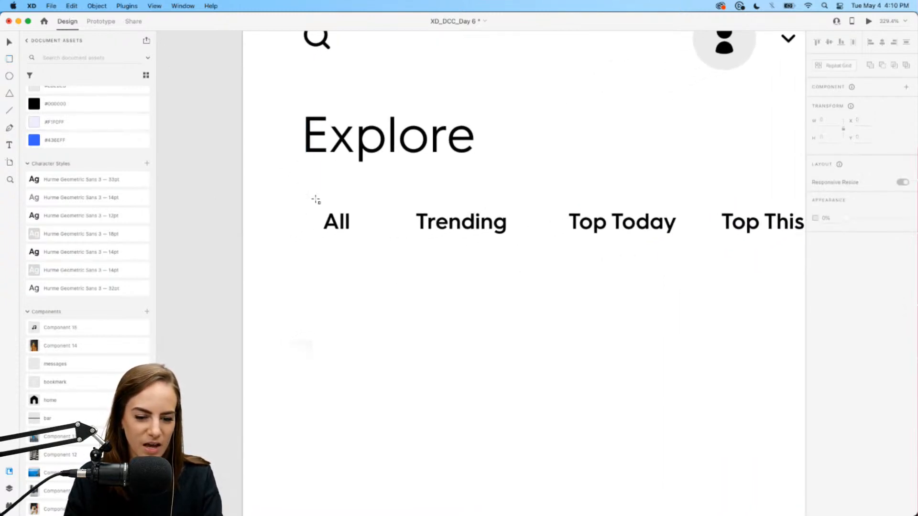
mouse_move(305, 205)
left_mouse_down()
mouse_move(394, 231)
mouse_move(394, 250)
left_mouse_up()
left_click(77, 105)
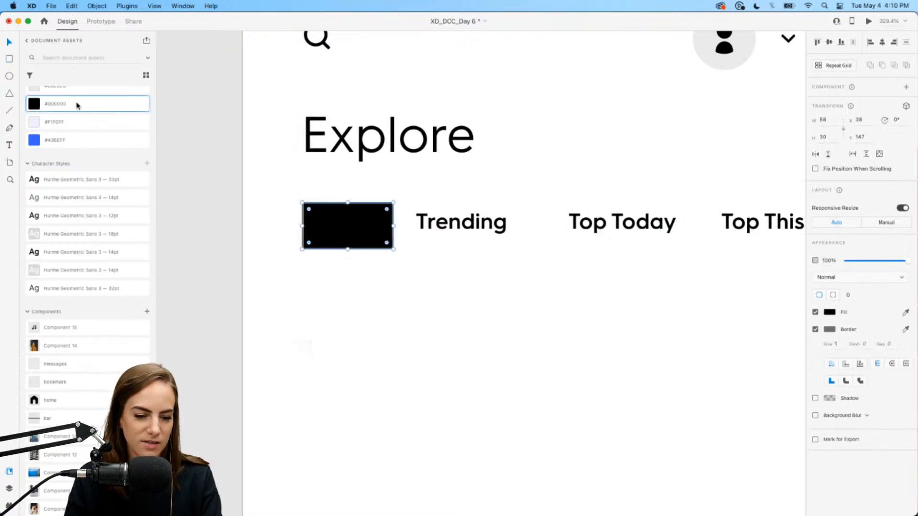
left_click(816, 330)
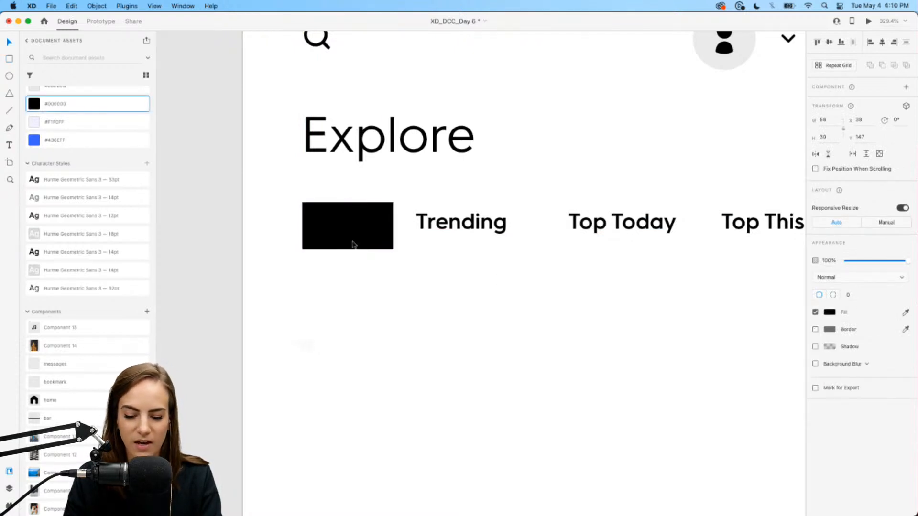
key("t")
left_click(326, 217)
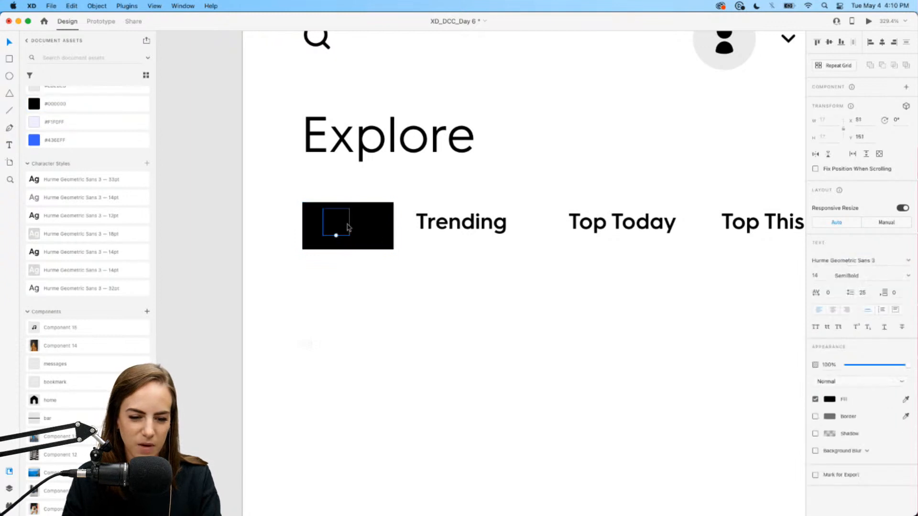
left_click(76, 271)
- Resize the rectangle around All, centre the label, and round the corners into a pill
left_click(376, 216)
left_click_drag(393, 225, 365, 242)
left_click(338, 222)
left_click_drag(373, 211, 368, 217)
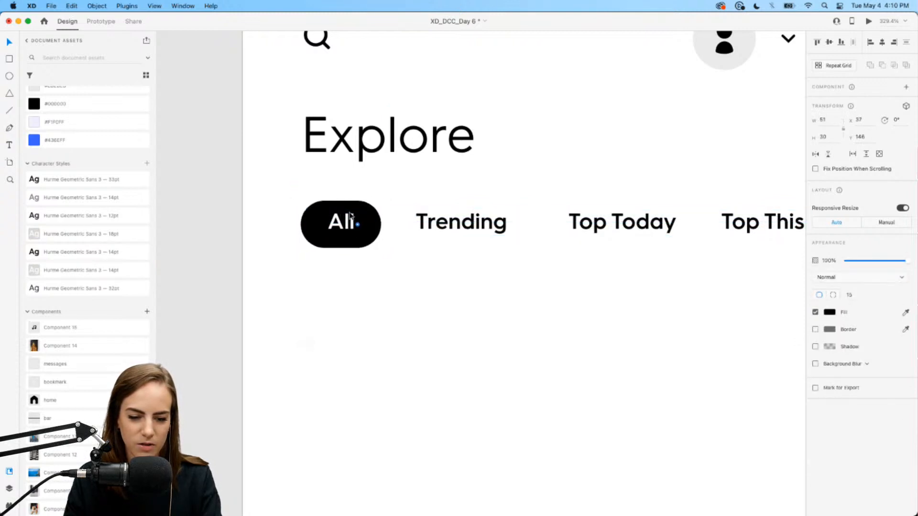
left_click(379, 281)
scroll(379, 280, "down", 5)
scroll(379, 281, "up", 4)
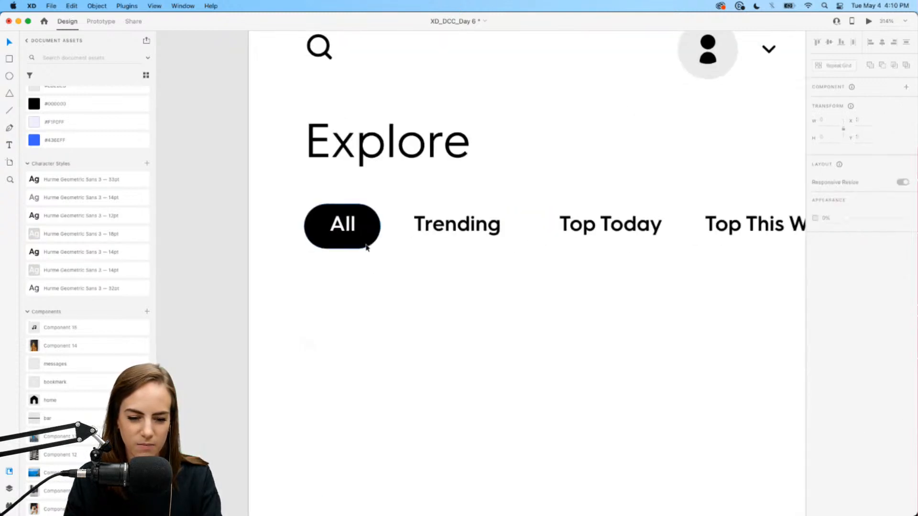
left_click(381, 228)
left_click_drag(382, 228, 348, 228)
- Inspect the finished 56 × 30 All pill by selecting its text and shape
double_click(344, 225)
left_click(388, 230)
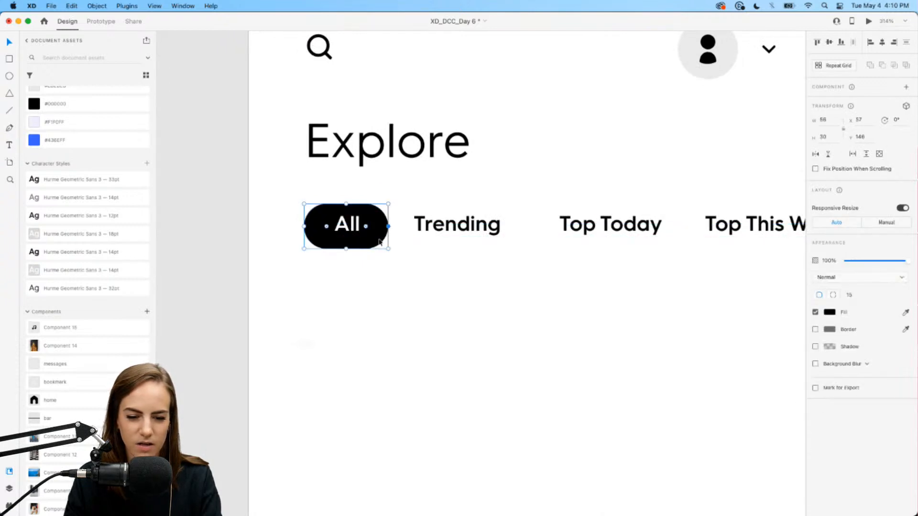
left_click(368, 285)
scroll(387, 301, "down", 5)
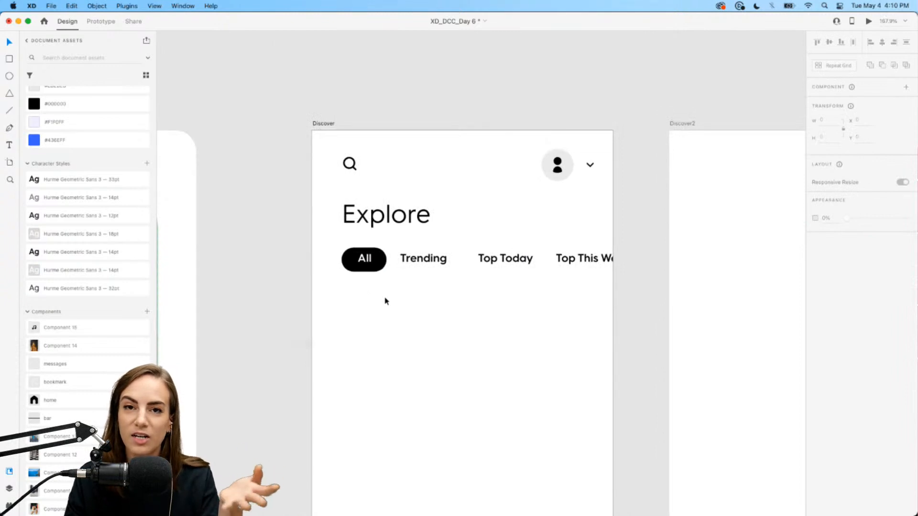
left_click(366, 266)
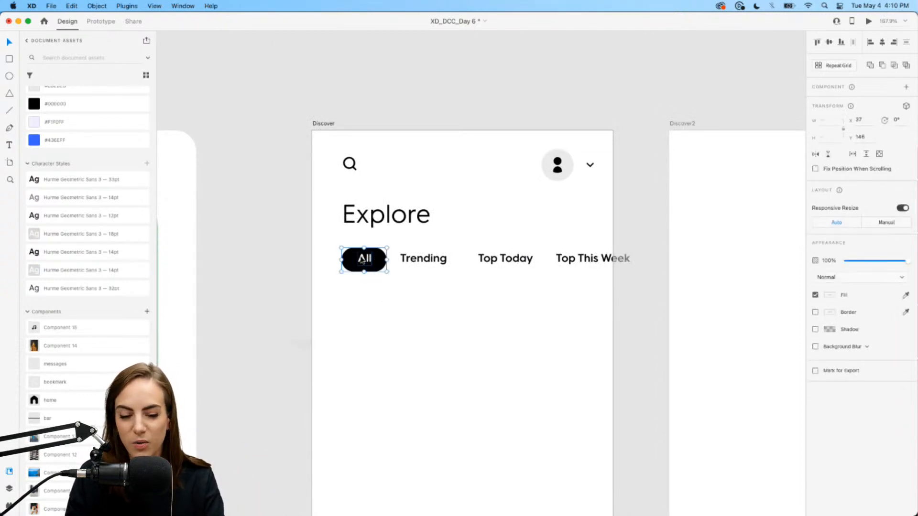
scroll(397, 301, "up", 5)
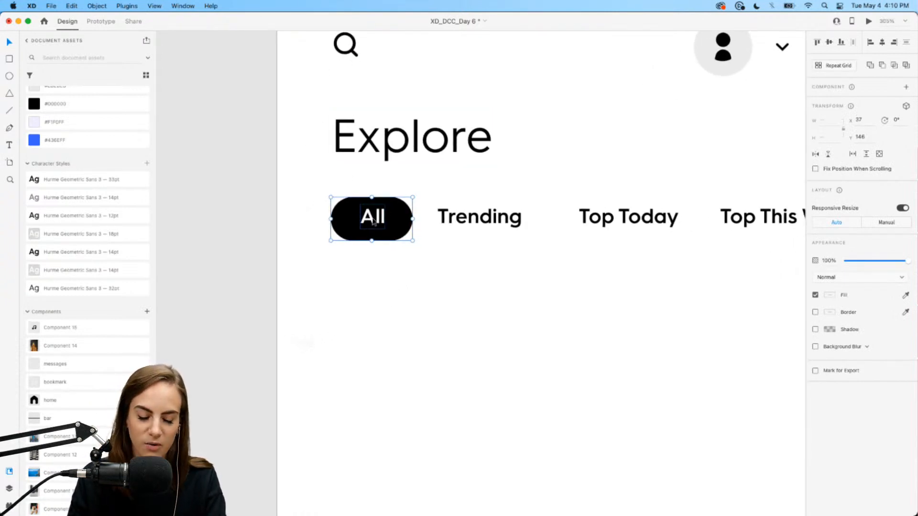
left_click(402, 264)
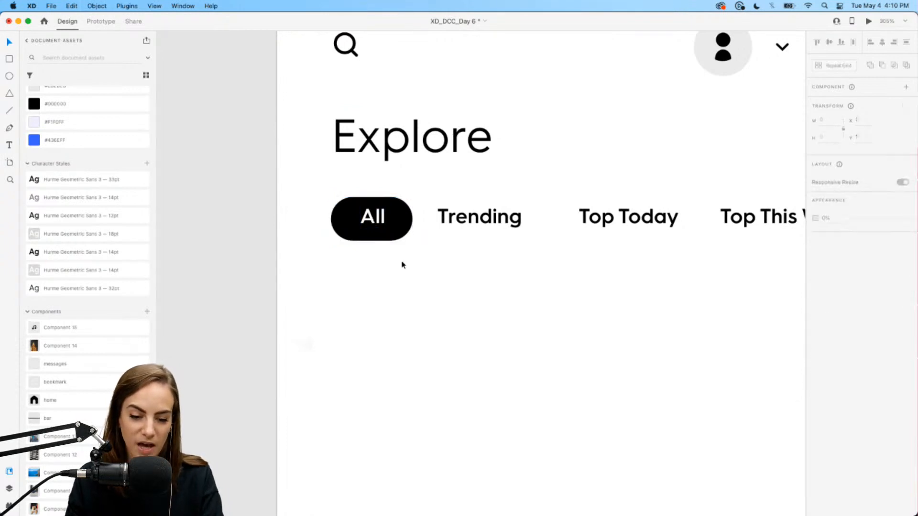
left_click(387, 239)
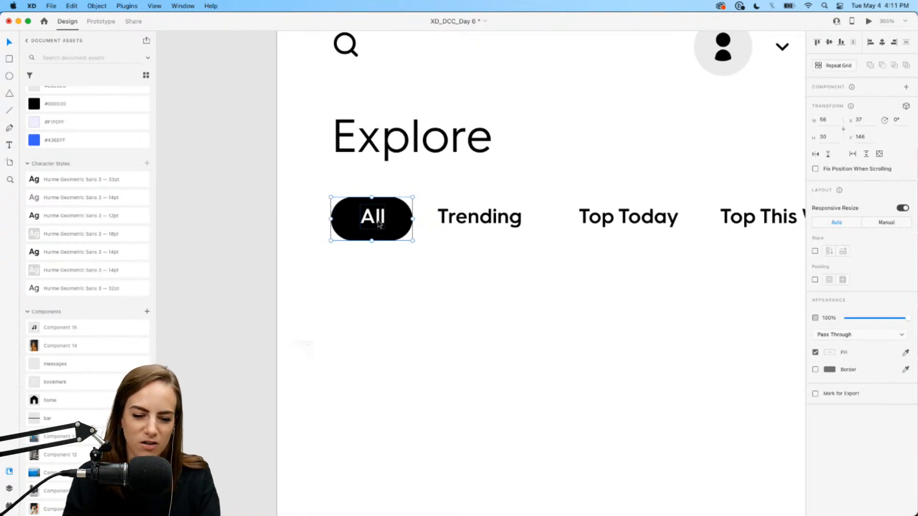
scroll(379, 225, "down", 3)
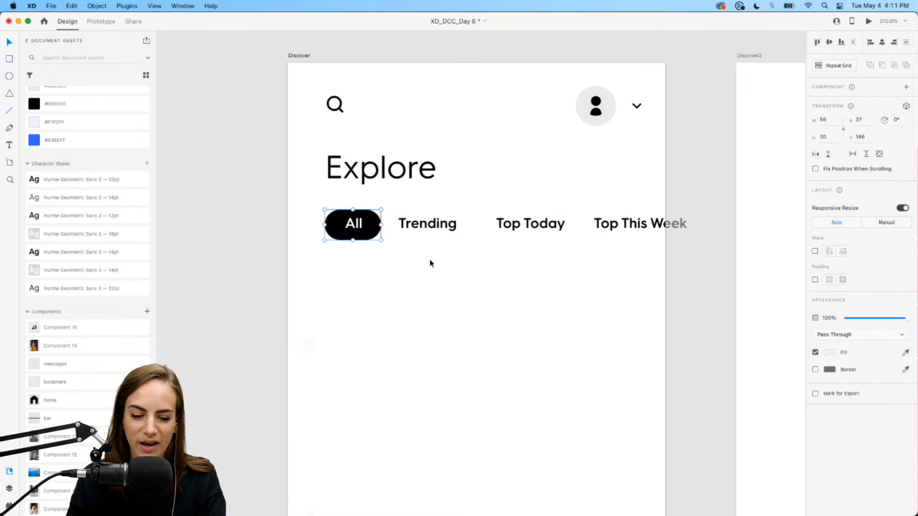
- Group the four category labels and turn the group into a horizontal stack
left_click_drag(350, 255, 650, 214)
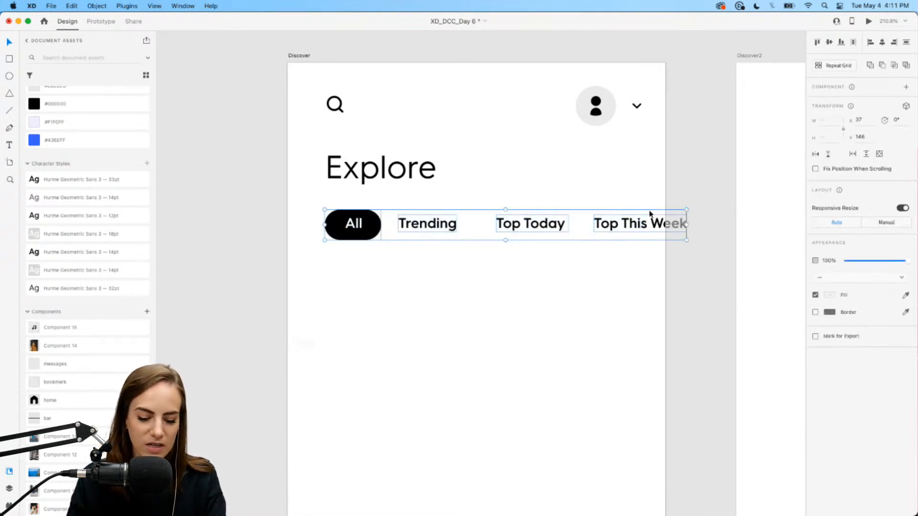
key("super+g")
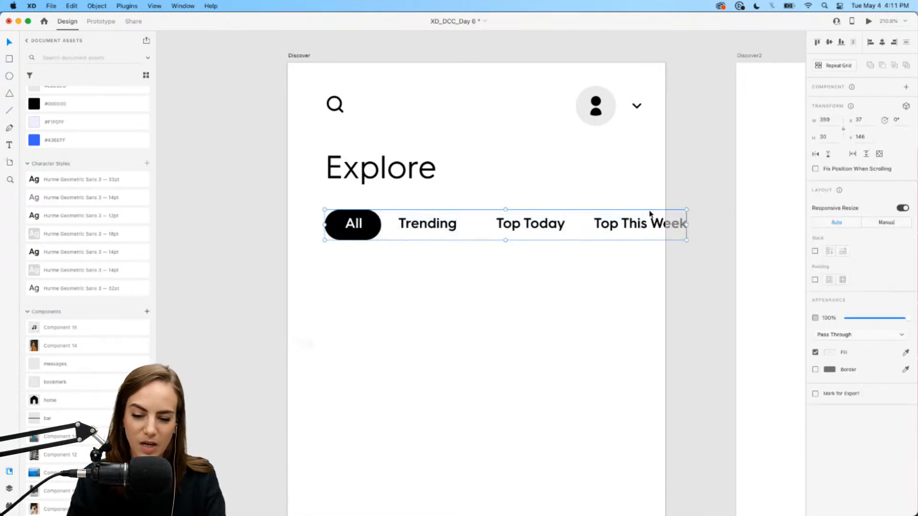
left_click(815, 252)
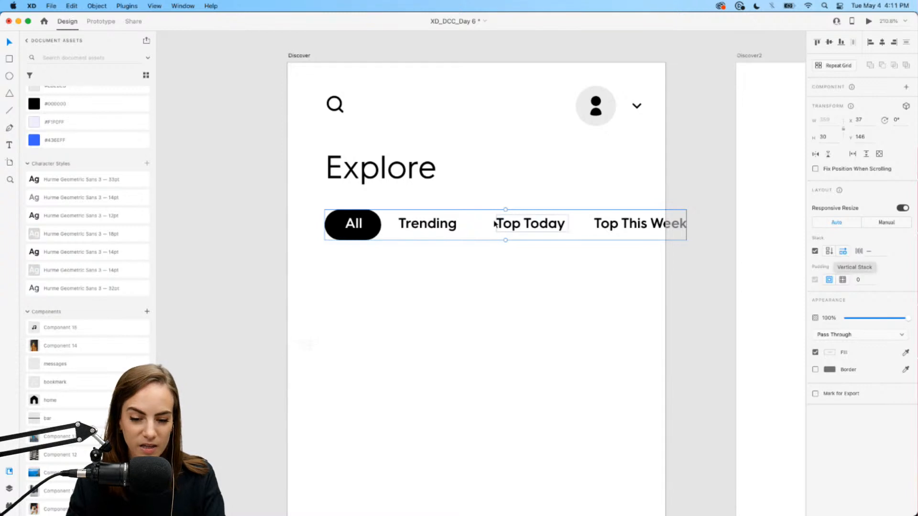
double_click(525, 223)
mouse_move(524, 223)
left_mouse_down()
mouse_move(440, 223)
mouse_move(638, 214)
mouse_move(382, 224)
mouse_move(536, 226)
left_mouse_up()
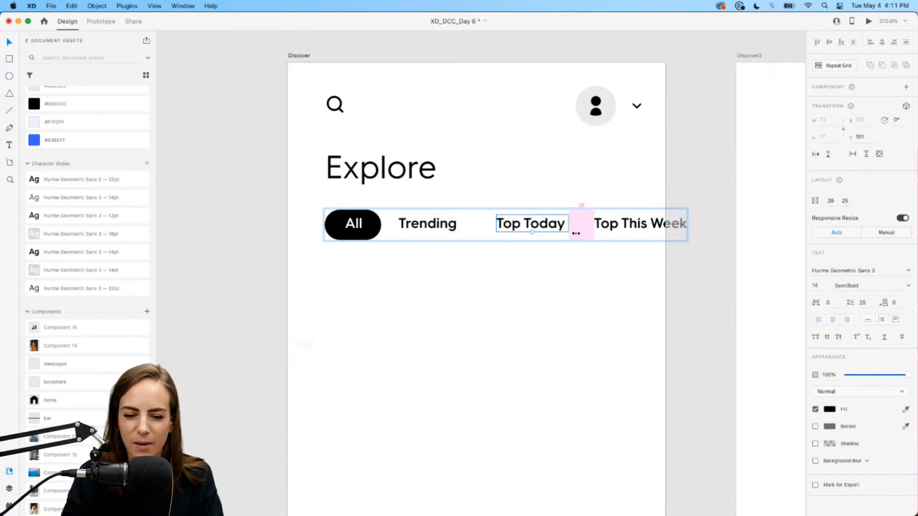
- Set the category stack spacing, trying 10 and 20 before settling on 25
left_click(565, 282)
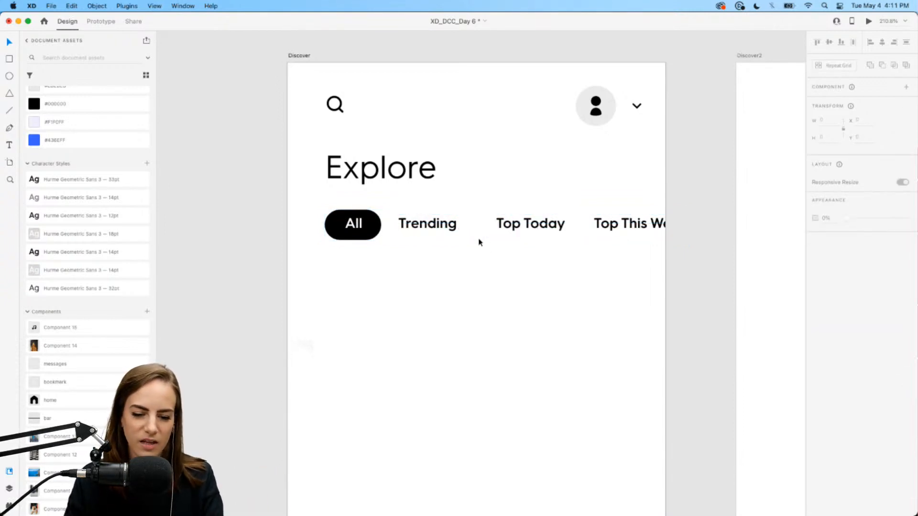
left_click(436, 225)
left_click(877, 251)
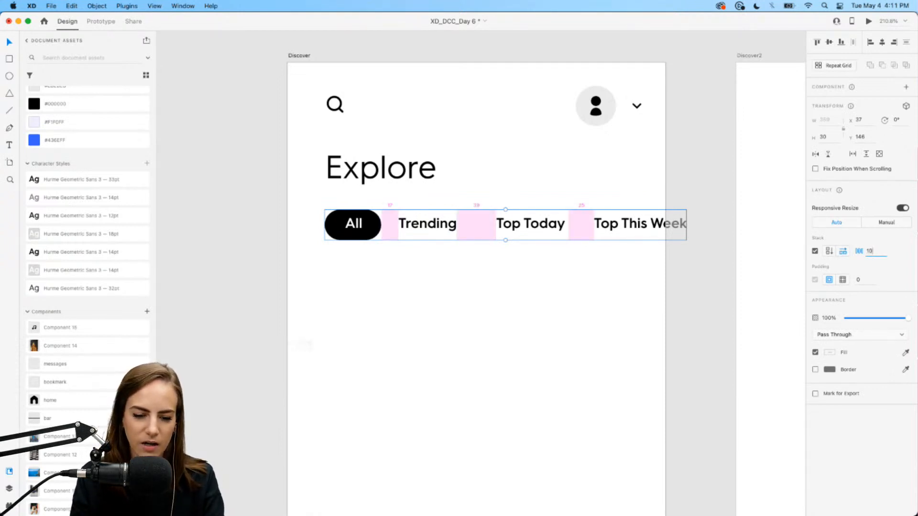
key("Return")
left_click(879, 252)
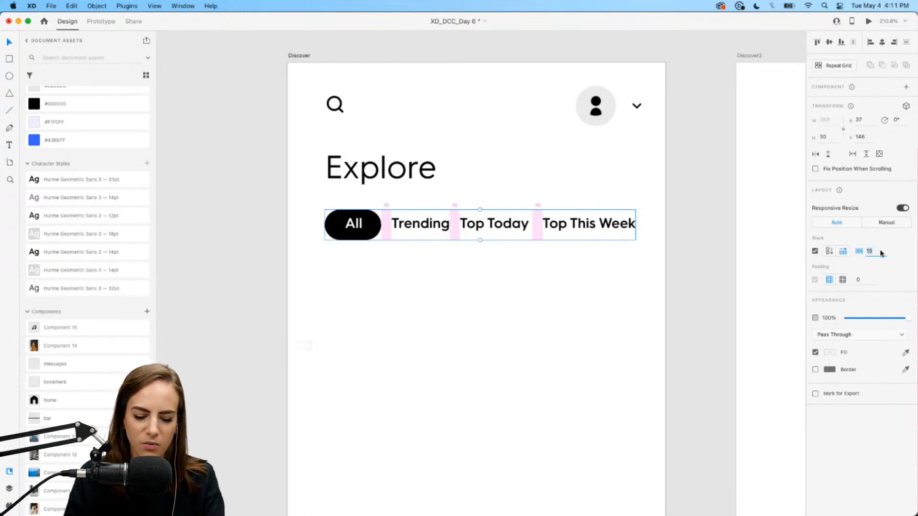
key("Return")
left_click(880, 251)
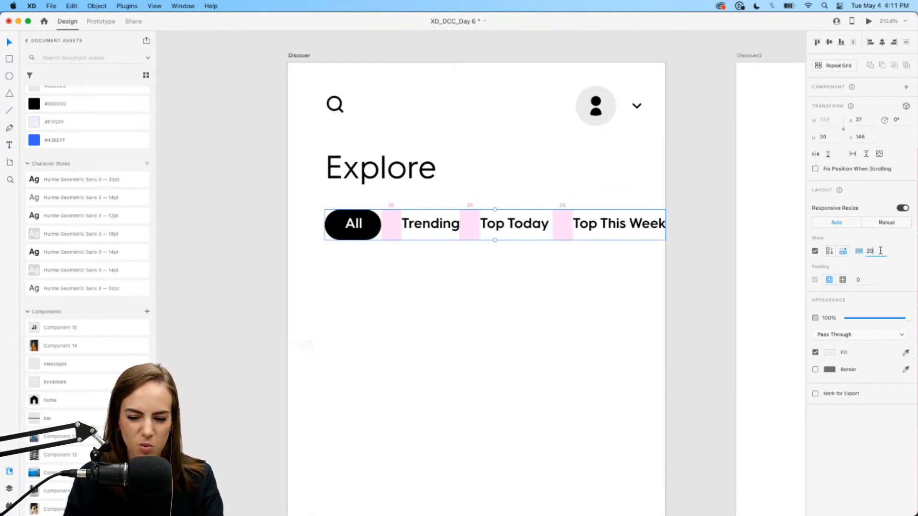
key("Return")
- Reselect the tab row to confirm its 25 spacing, then deselect it
left_click(562, 360)
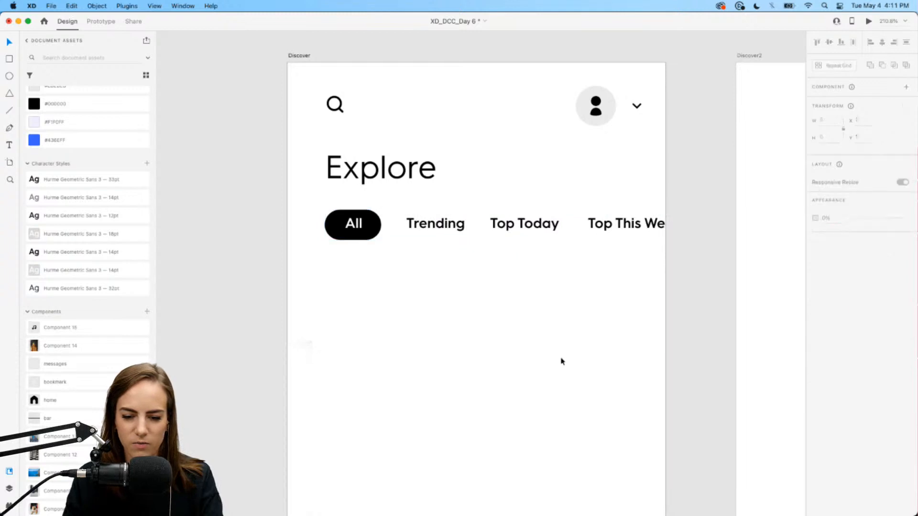
scroll(562, 361, "down", 5)
scroll(562, 361, "down", 2)
left_click(491, 200)
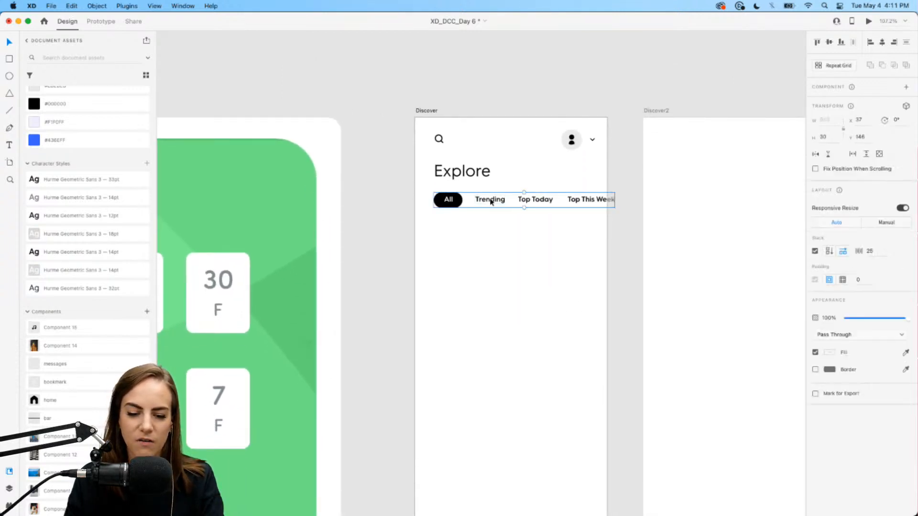
scroll(491, 200, "up", 5)
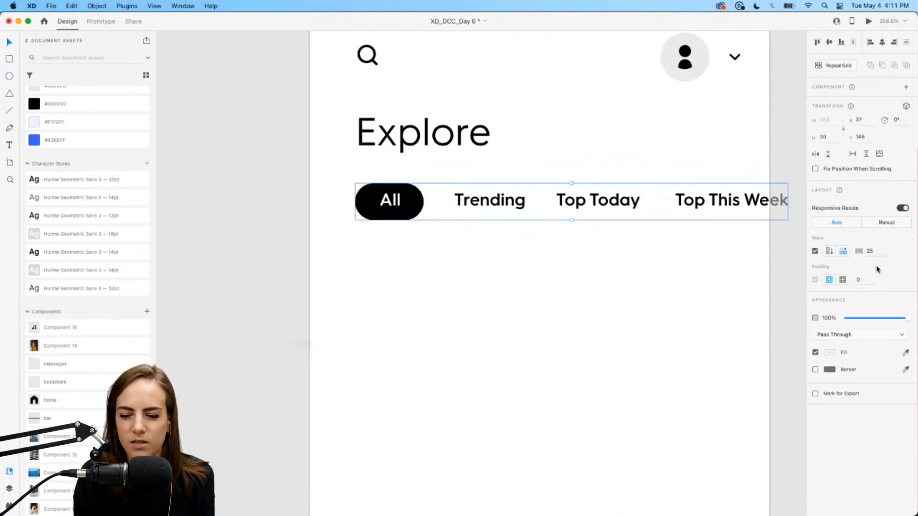
left_click(459, 330)
- Draw a rounded card rectangle below the tabs with no border and a blue fill
scroll(460, 331, "down", 3)
scroll(459, 330, "down", 5)
scroll(460, 330, "right", 3)
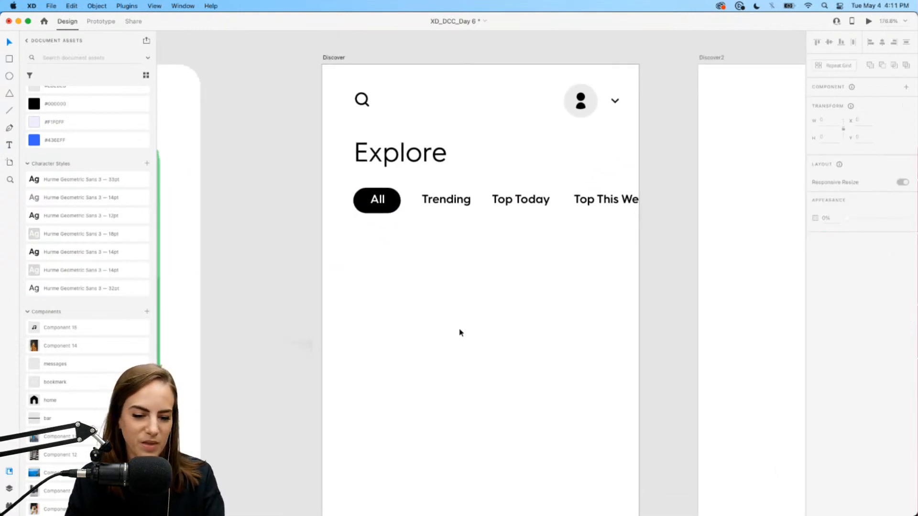
left_click(9, 59)
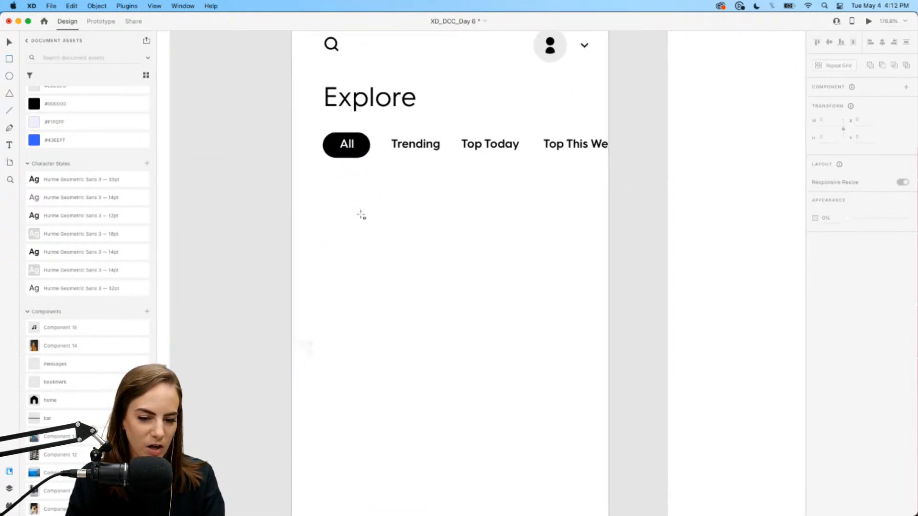
mouse_move(325, 196)
left_mouse_down()
mouse_move(435, 342)
mouse_move(465, 364)
mouse_move(469, 384)
mouse_move(451, 368)
left_mouse_up()
key("Escape")
left_click(441, 325)
left_click(815, 330)
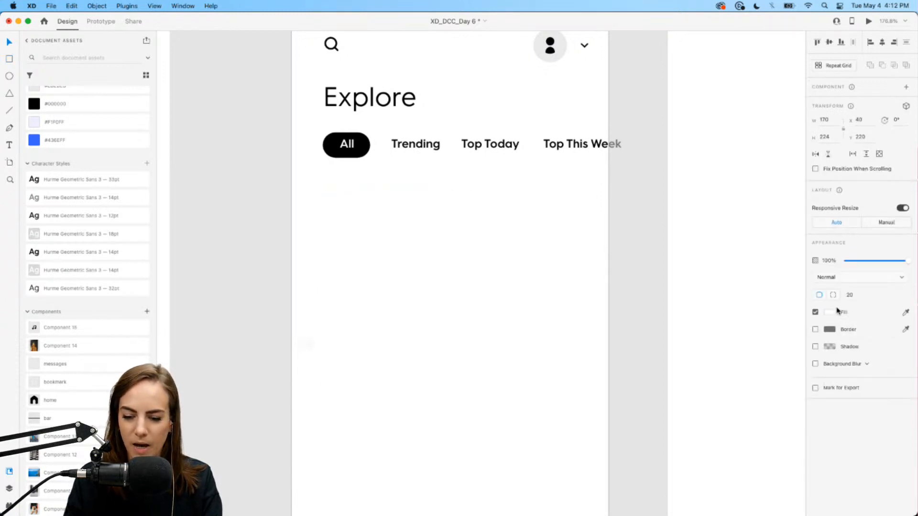
left_click(830, 312)
left_click(799, 296)
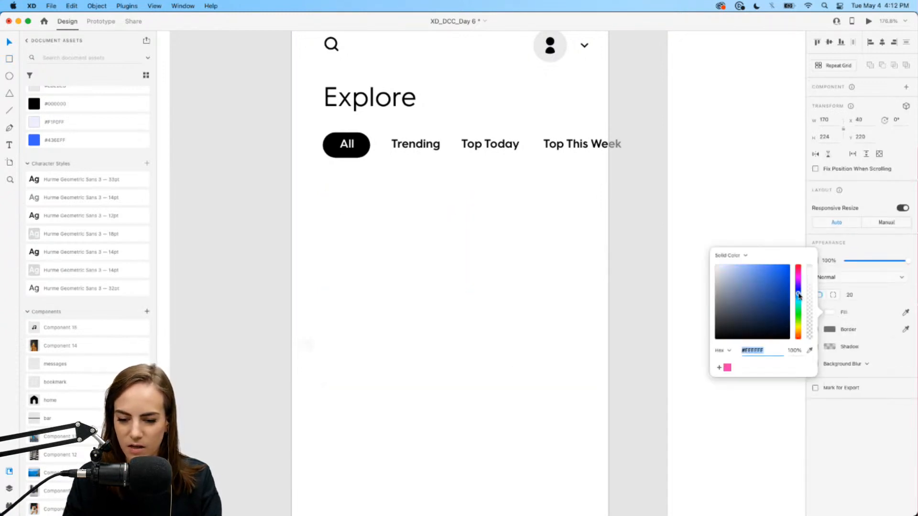
left_click_drag(751, 288, 761, 278)
left_click(543, 315)
- Duplicate the blue card into two narrower stacked cards on the right
left_click(378, 284)
left_click_drag(375, 285, 531, 286)
left_click_drag(625, 194, 544, 217)
key("super+d")
left_click_drag(532, 268, 532, 300)
left_click_drag(545, 419, 530, 213)
left_click_drag(583, 290, 579, 290)
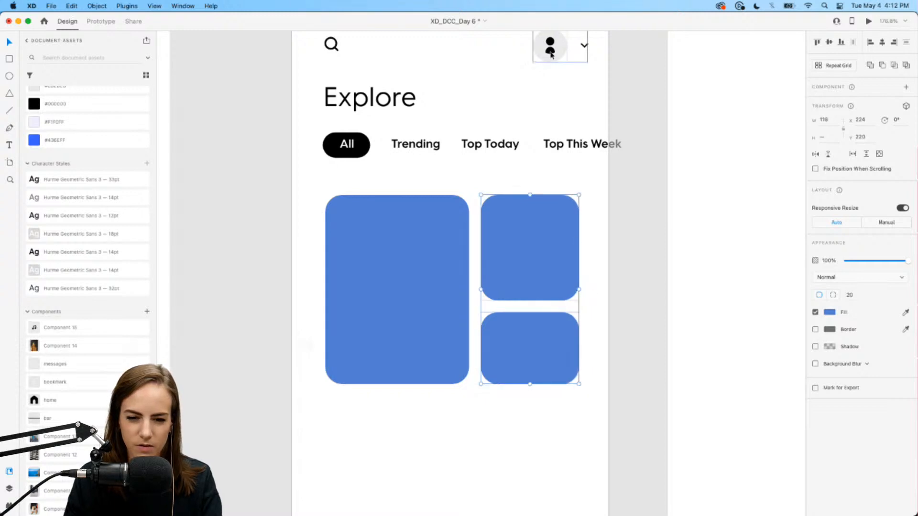
left_click(496, 86)
- Shift the three blue cards slightly left together
scroll(497, 87, "down", 2)
scroll(497, 87, "left", 2)
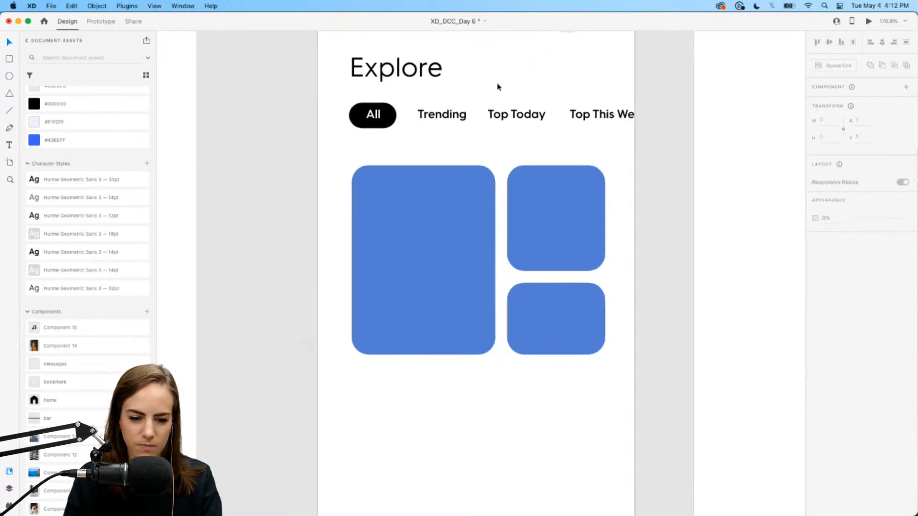
left_click_drag(607, 395, 430, 255)
left_click_drag(430, 255, 426, 255)
left_click(475, 432)
scroll(476, 433, "up", 2)
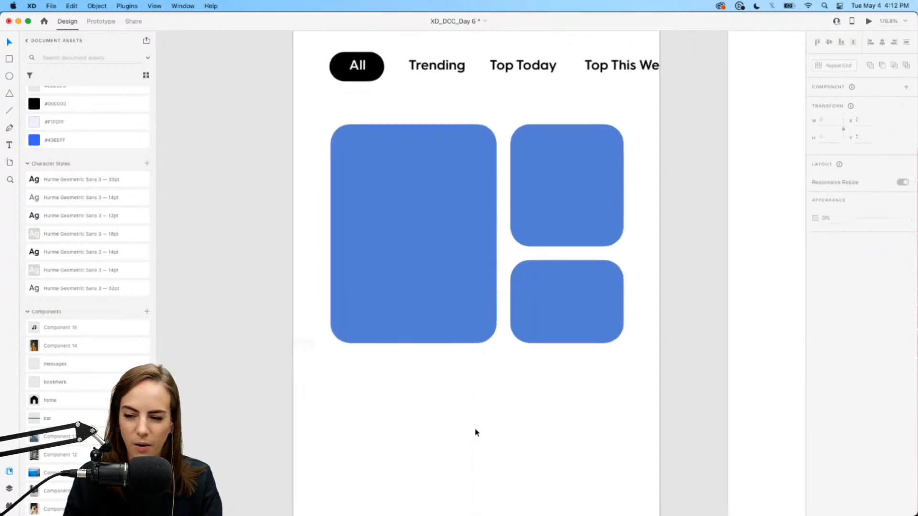
scroll(476, 432, "up", 1)
- Duplicate the tall card into a 300 × 103 wide bar aligned beneath both columns
left_click(410, 237)
left_click_drag(397, 201, 397, 437)
scroll(396, 437, "down", 3)
left_click_drag(396, 342, 397, 338)
left_click_drag(491, 490, 618, 370)
left_click(576, 406)
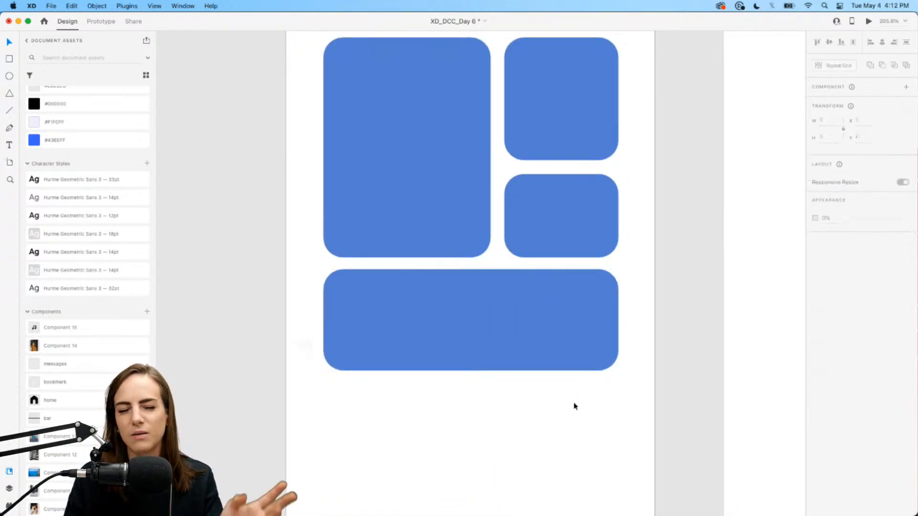
left_click_drag(543, 344, 542, 344)
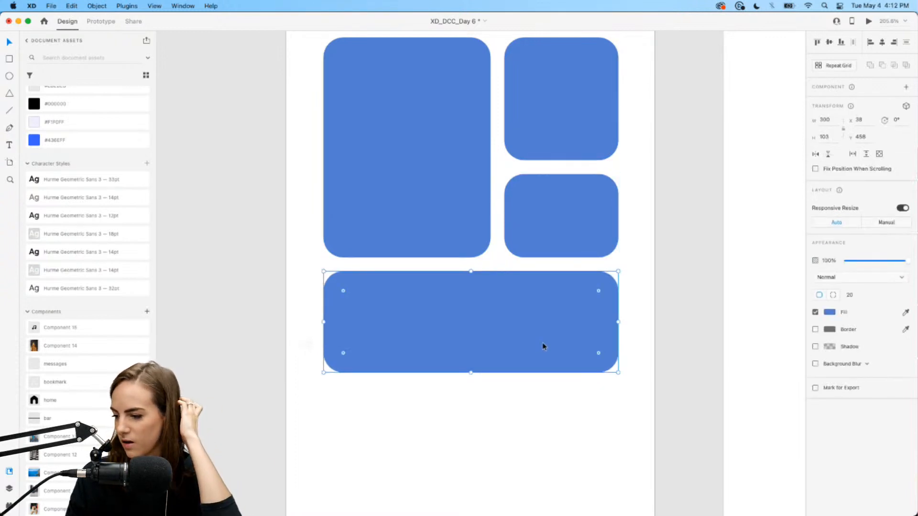
scroll(543, 346, "up", 5)
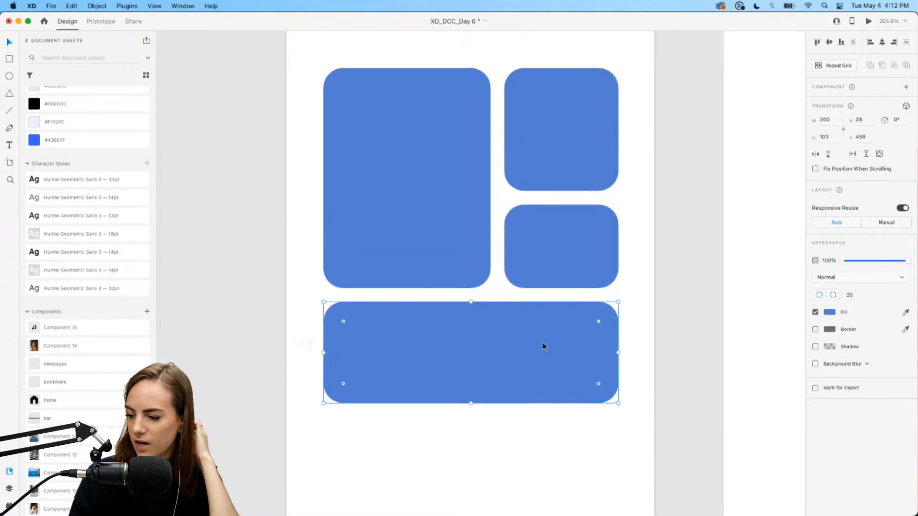
scroll(544, 347, "right", 1)
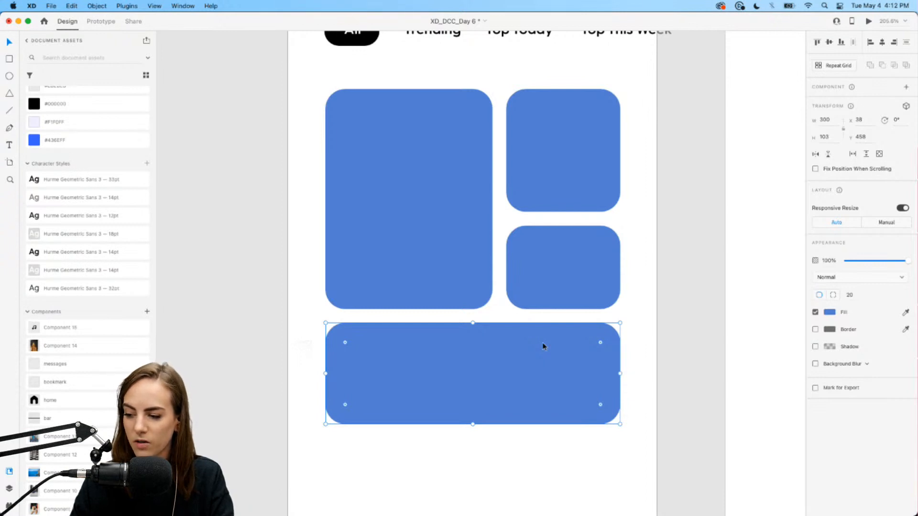
scroll(543, 342, "up", 20)
left_click(586, 148)
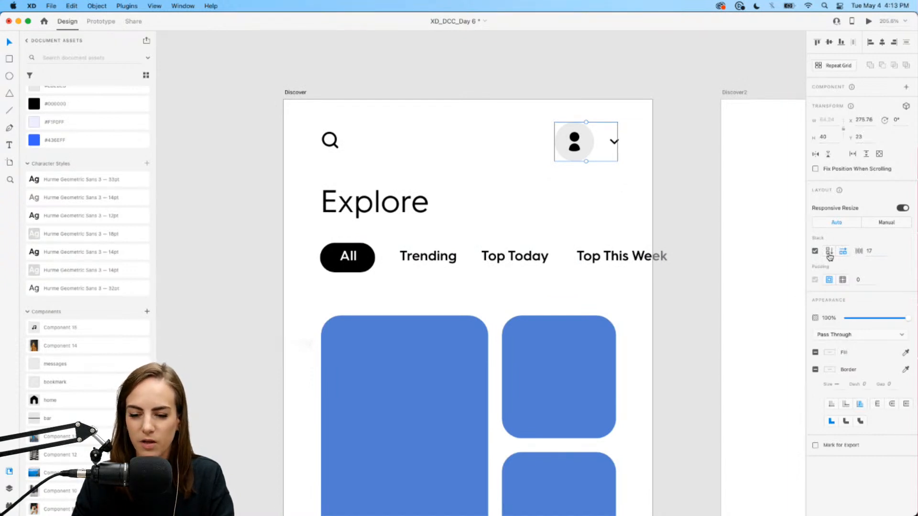
left_click(830, 252)
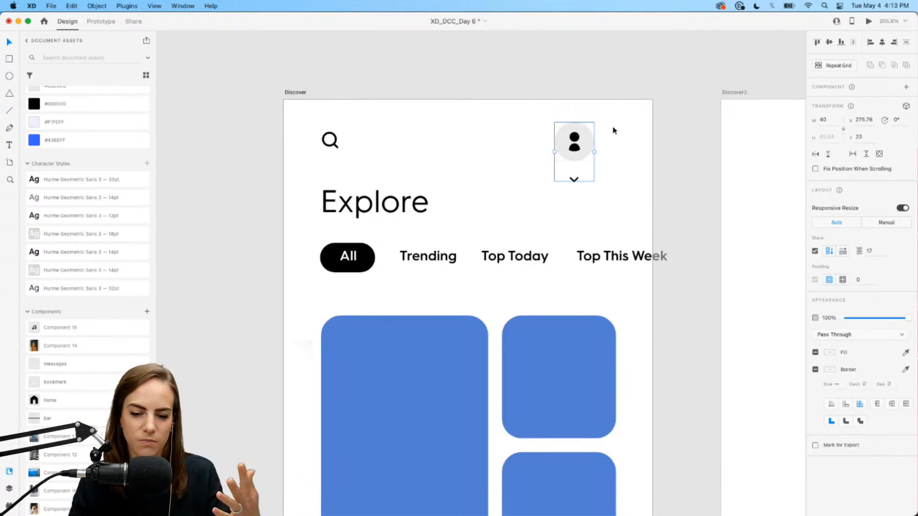
left_click(844, 253)
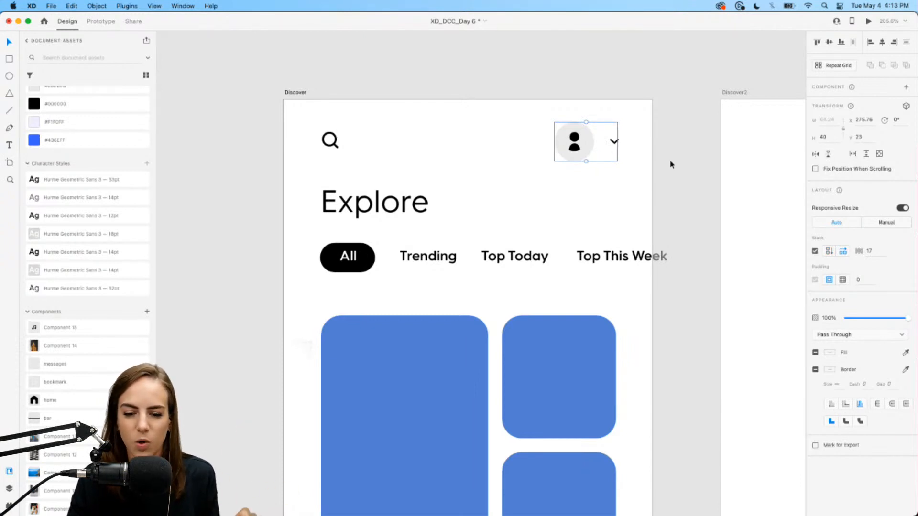
left_click(639, 211)
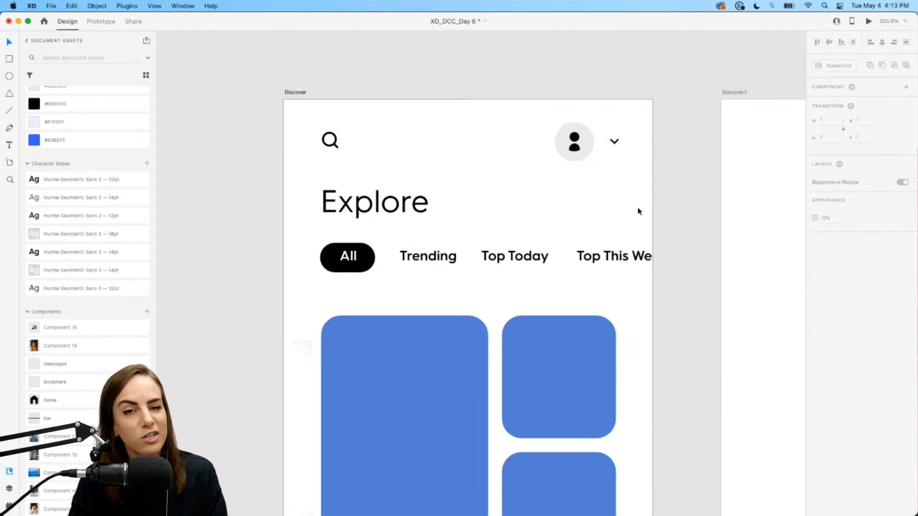
scroll(639, 211, "down", 3)
scroll(638, 209, "down", 5)
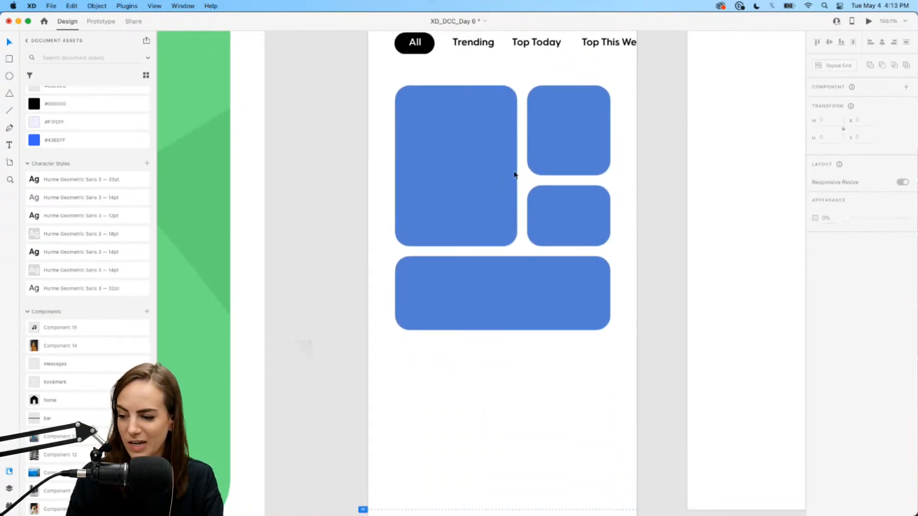
- Place the pottery image component behind the cards and enlarge it over the tall card
scroll(515, 175, "up", 2)
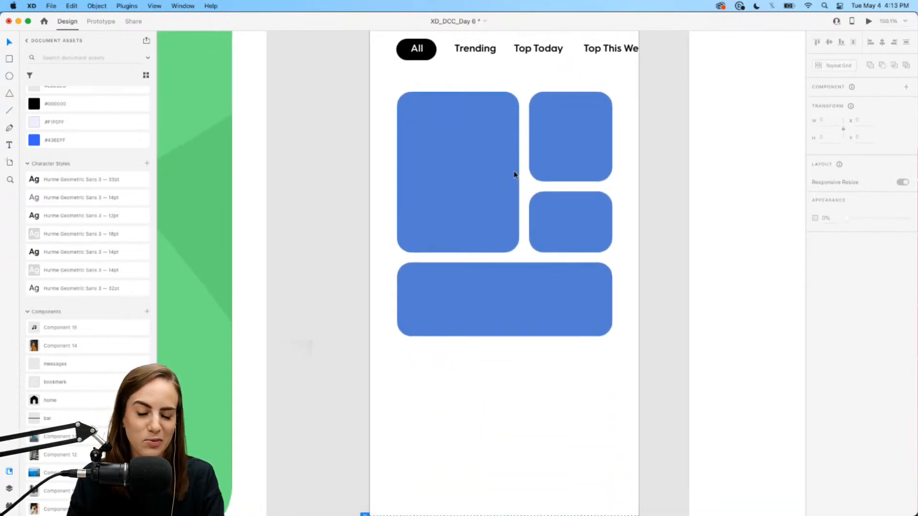
left_click(471, 171)
scroll(472, 171, "up", 2)
scroll(43, 439, "down", 5)
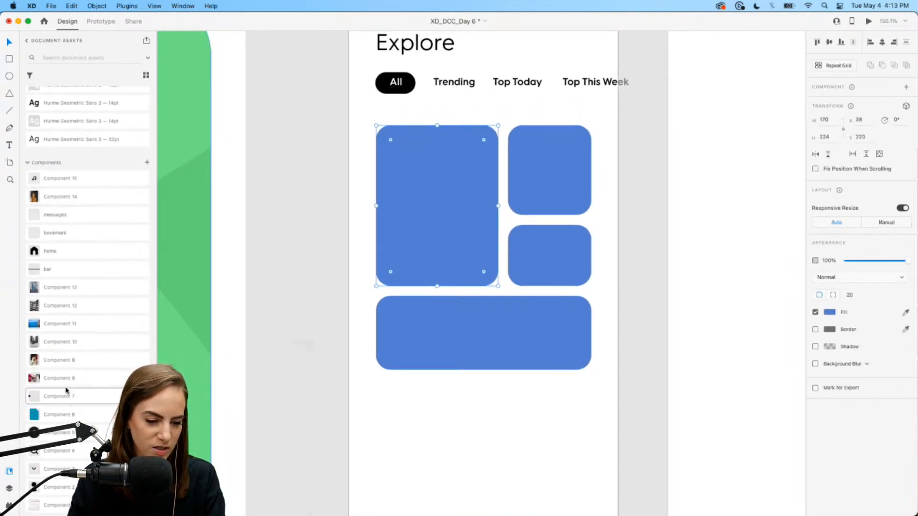
left_click_drag(62, 384, 397, 169)
right_click(399, 167)
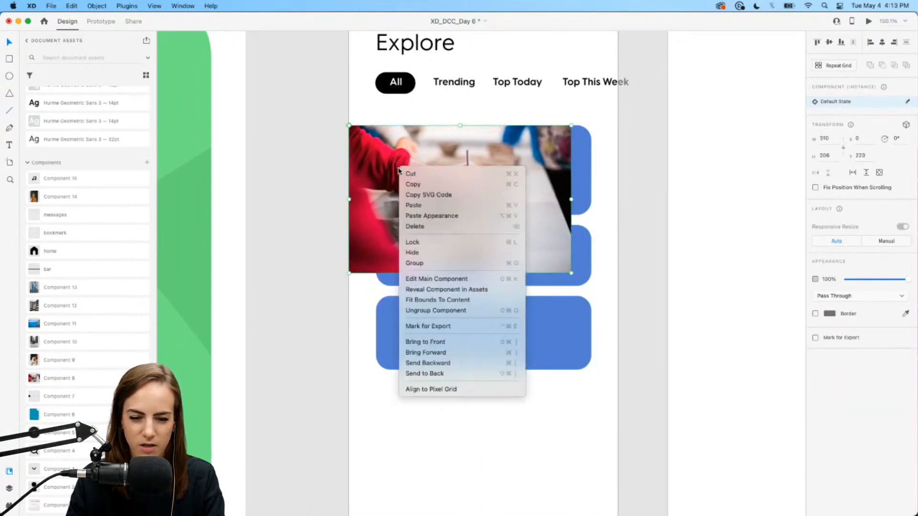
left_click(496, 379)
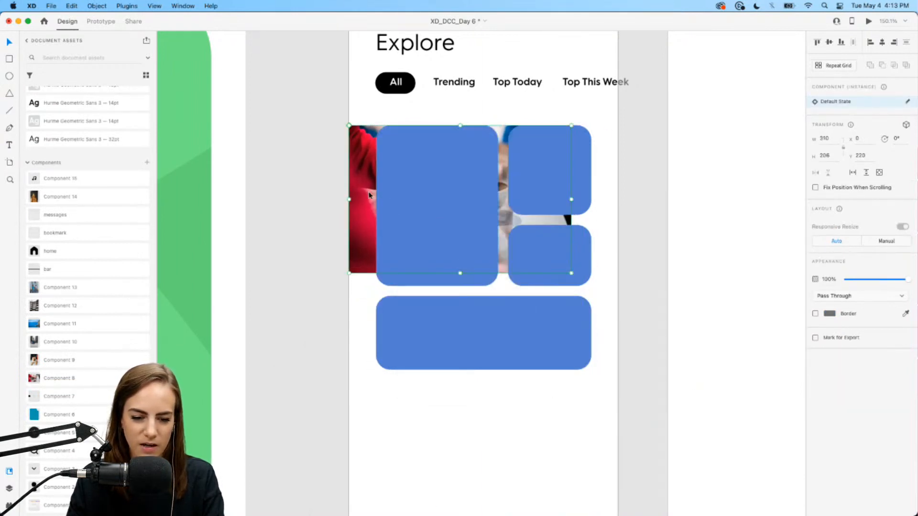
left_click_drag(349, 273, 331, 288)
- Mask the pottery photo with the tall card's rounded shape and zoom in
left_click(449, 226, "shift")
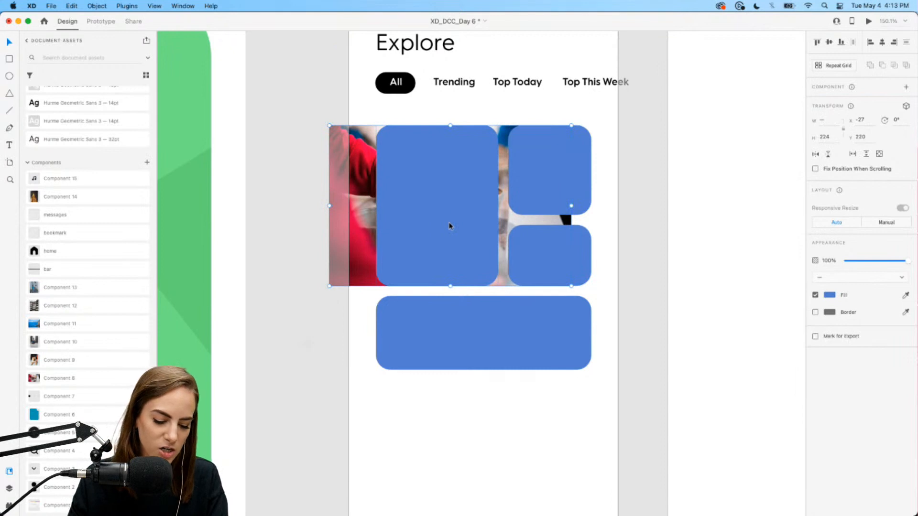
key("super+shift+m")
double_click(450, 198)
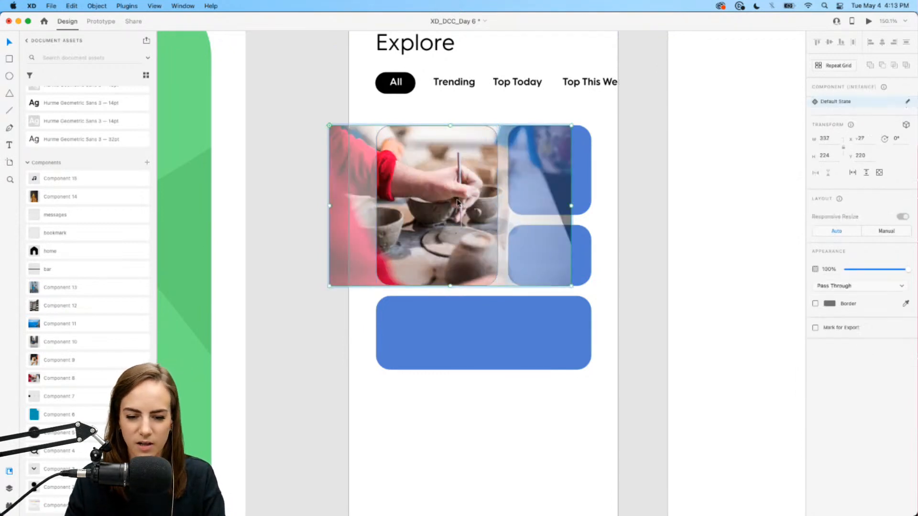
left_click(414, 415)
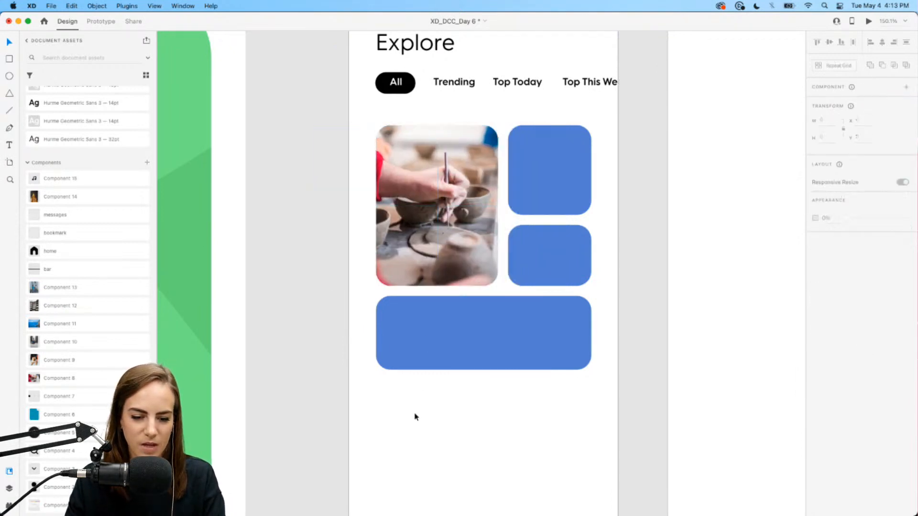
key("super+equal")
- Draw a borderless strip over the photo's lower part with a linear gradient fill
double_click(440, 229)
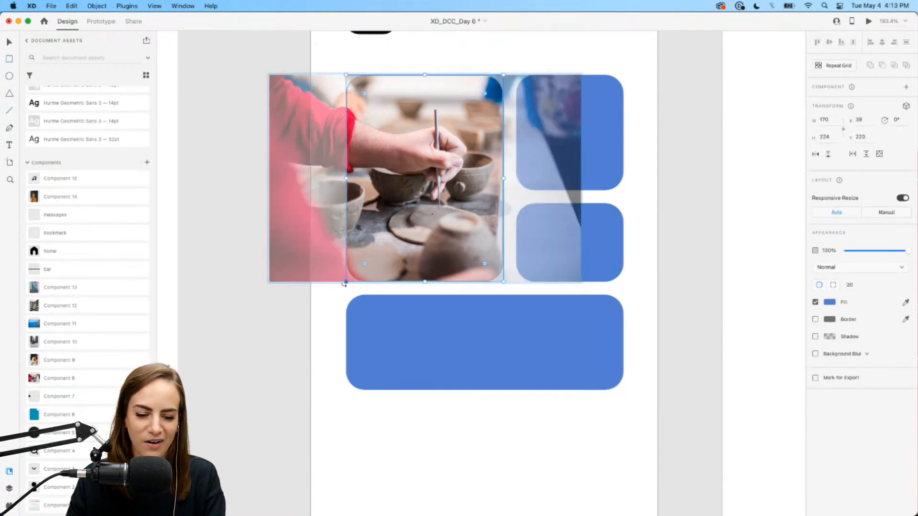
mouse_move(337, 288)
left_mouse_down()
mouse_move(509, 253)
mouse_move(511, 241)
left_mouse_up()
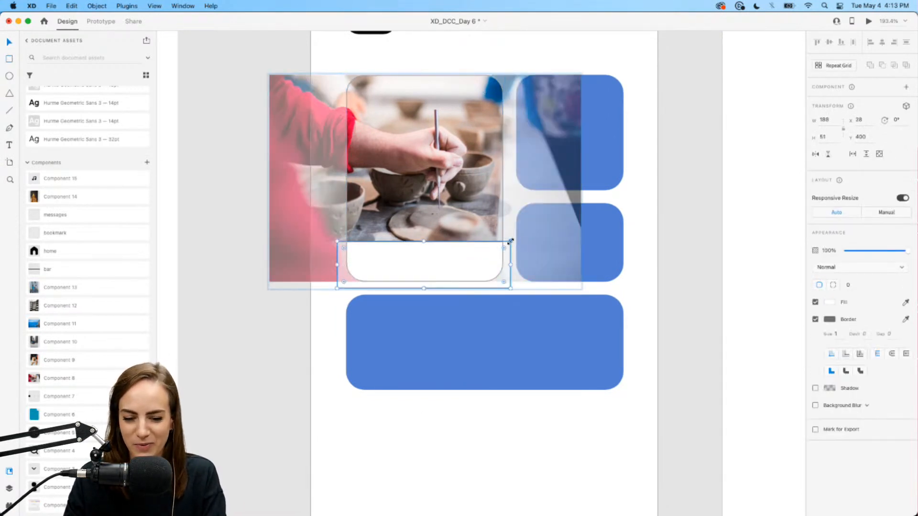
scroll(58, 301, "up", 5)
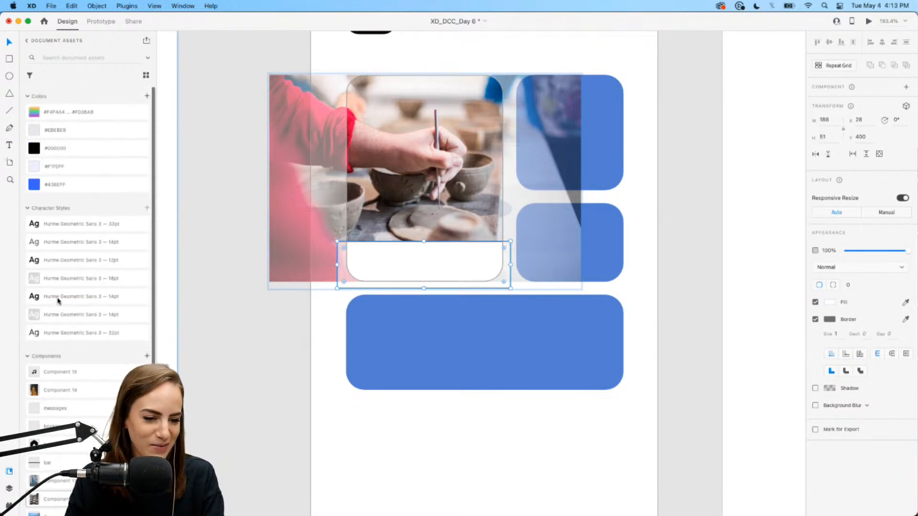
left_click_drag(423, 241, 425, 226)
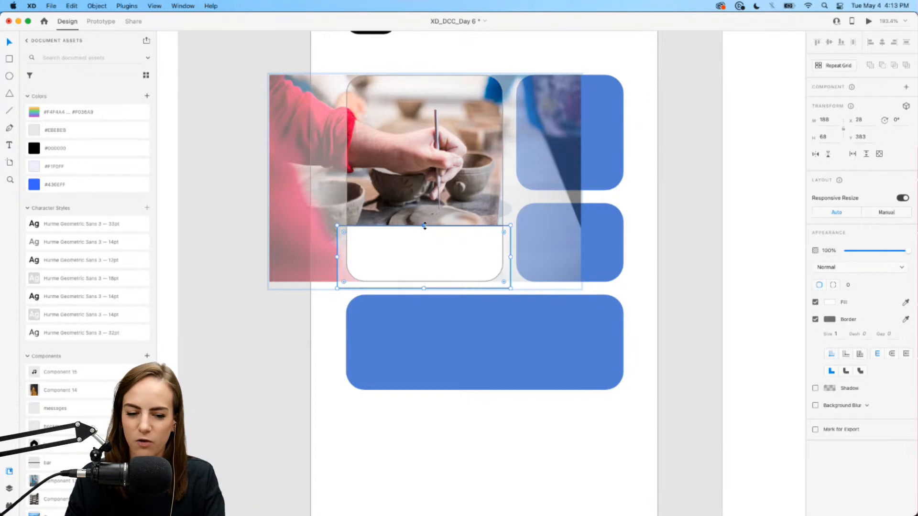
left_click(815, 320)
left_click(830, 302)
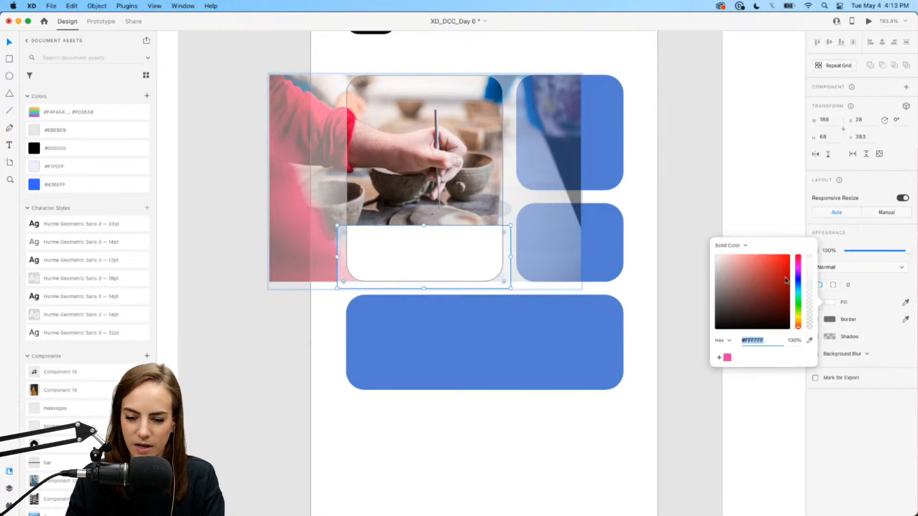
left_click(745, 247)
left_click(740, 256)
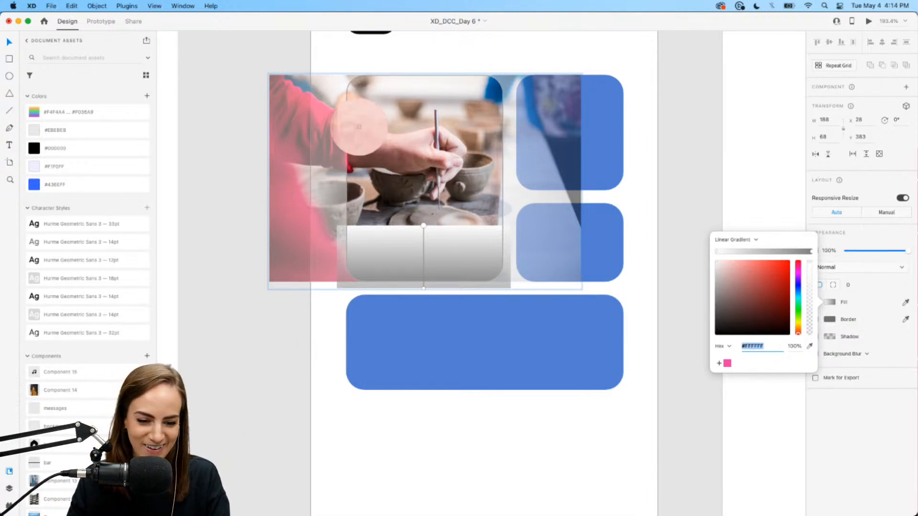
- Sample pink from the photo for both gradient stops and fade the top stop to transparent
left_click(352, 123)
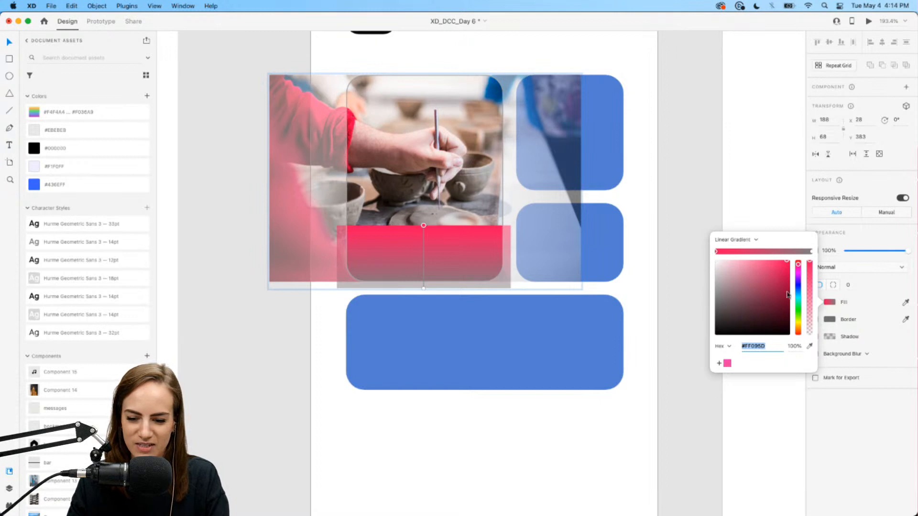
left_click(810, 346)
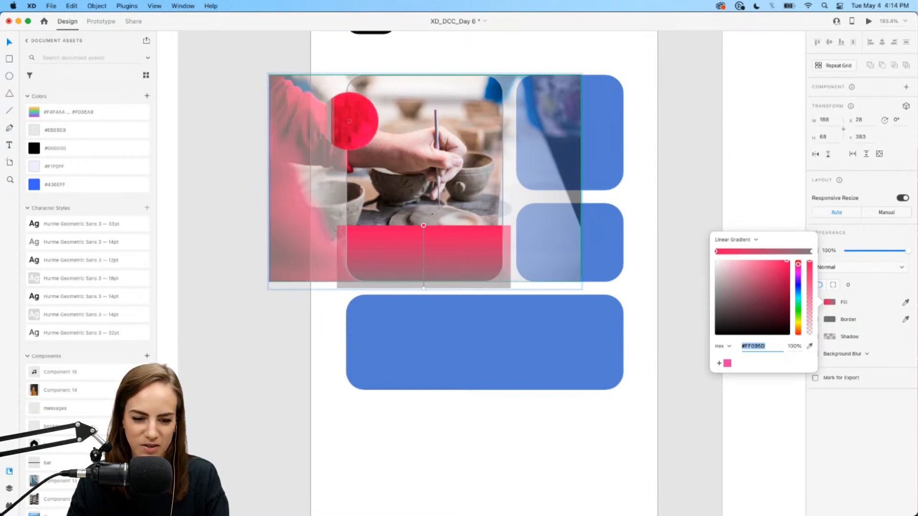
left_click(349, 116)
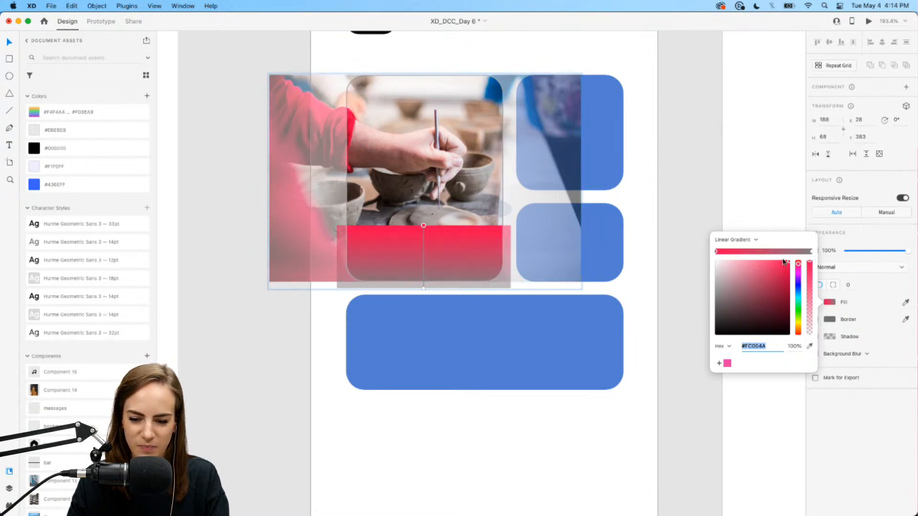
left_click(812, 251)
left_click(809, 346)
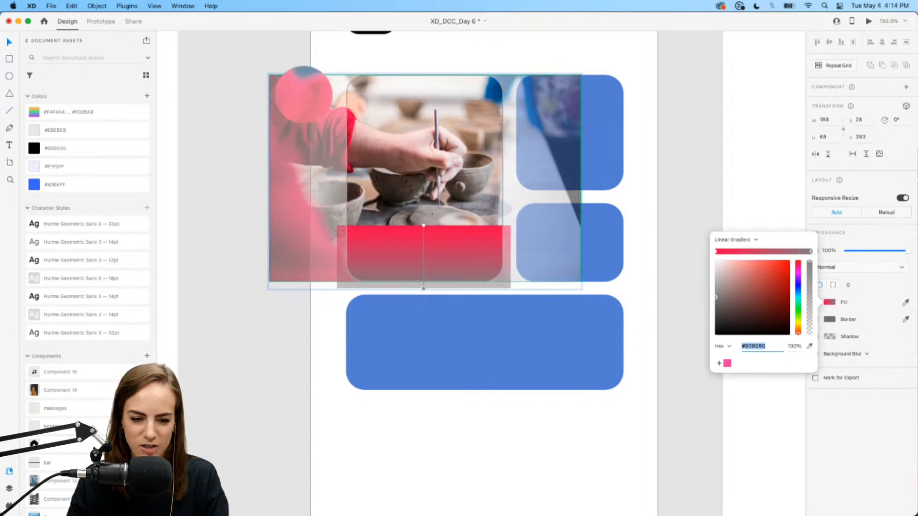
left_click(349, 115)
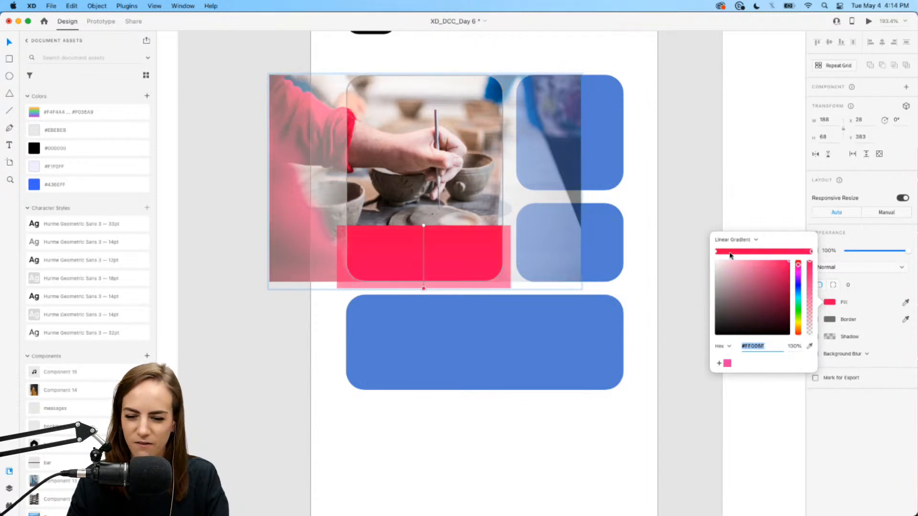
left_click_drag(810, 275, 815, 334)
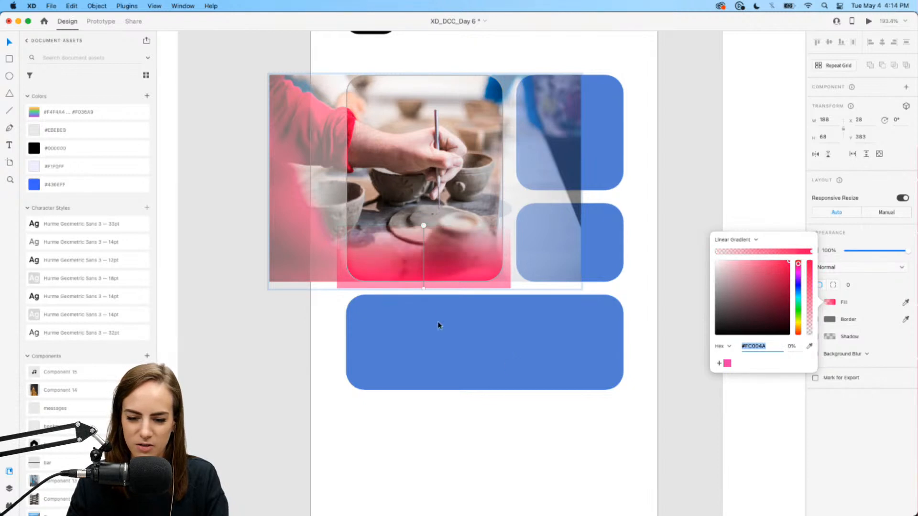
left_click(348, 322)
- Nudge the pink gradient strip slightly upward inside the card
left_click(420, 257)
double_click(444, 257)
key("Up")
key("Up")
key("Up")
key("Up")
key("Up")
key("Up")
key("Up")
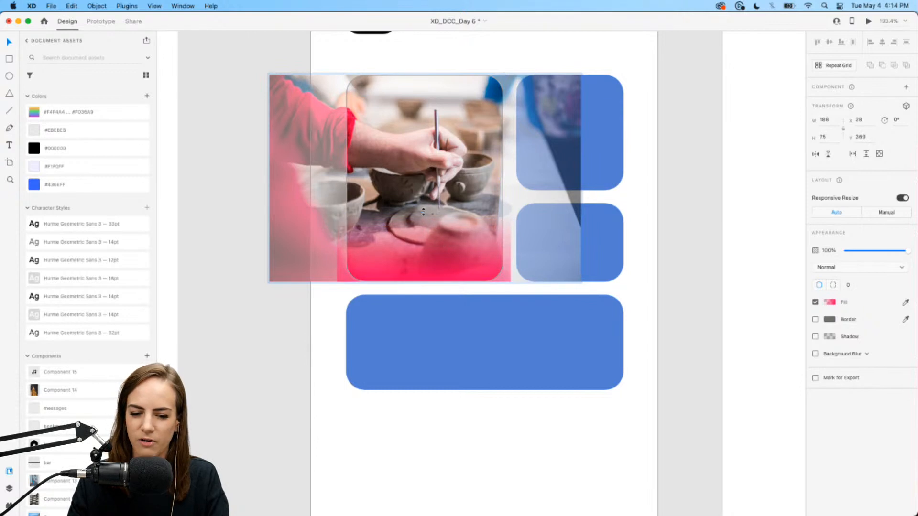
left_click(324, 312)
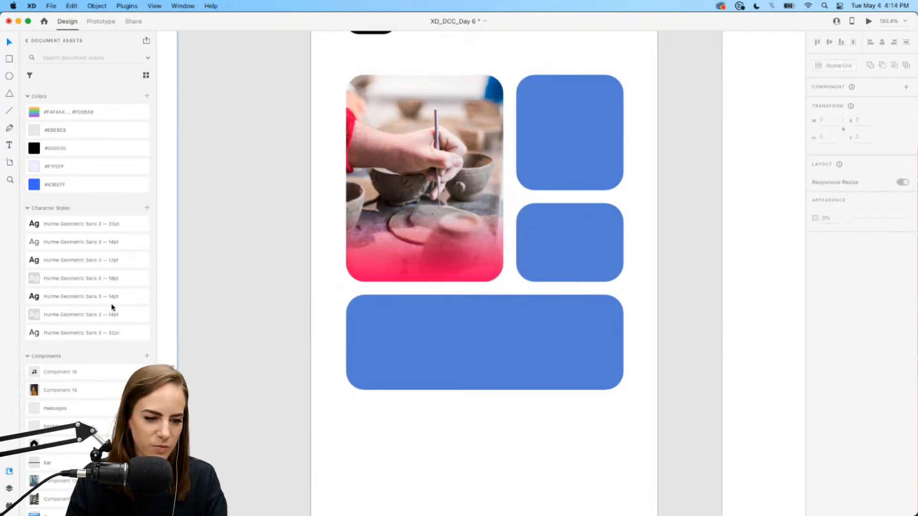
- Copy the Trending label onto the photo card and change it to 'Pottery Livestream'
scroll(430, 143, "up", 3)
left_click(437, 80)
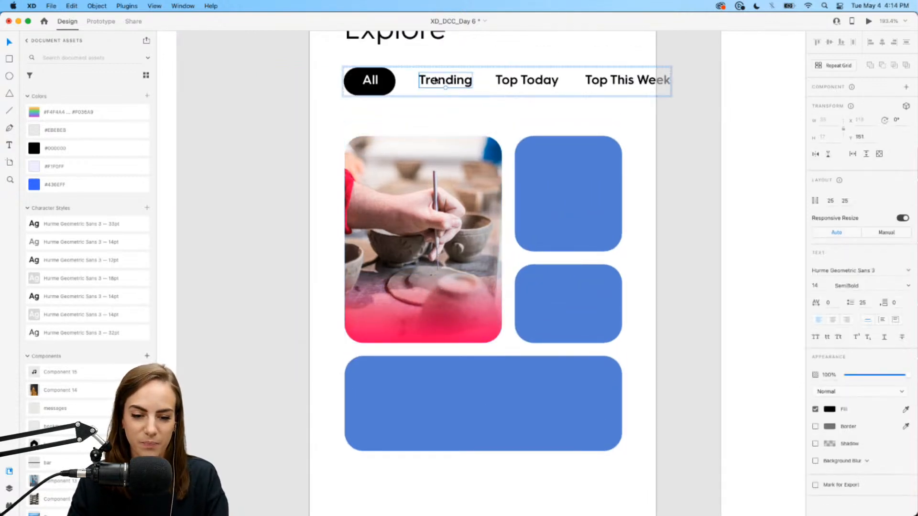
left_click_drag(442, 80, 389, 326)
scroll(390, 326, "up", 3)
double_click(373, 301)
type("Pottery Livestream")
key("Escape")
left_click_drag(338, 297, 339, 250)
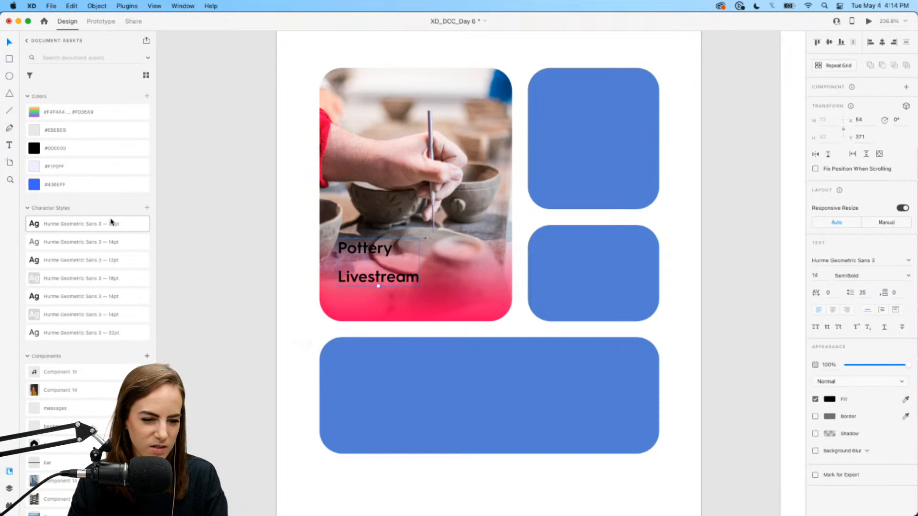
- Make the Pottery Livestream title white in the 18 pt text style
key("i")
left_click(300, 326)
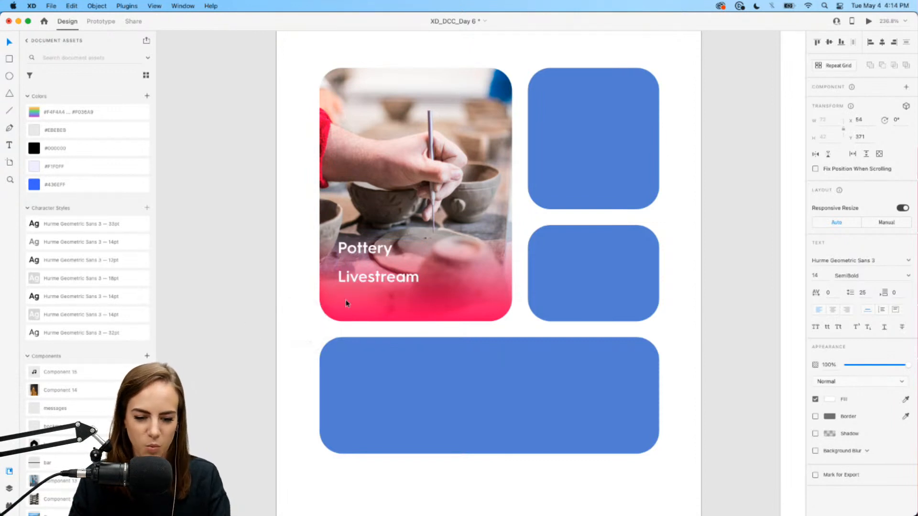
left_click(91, 277)
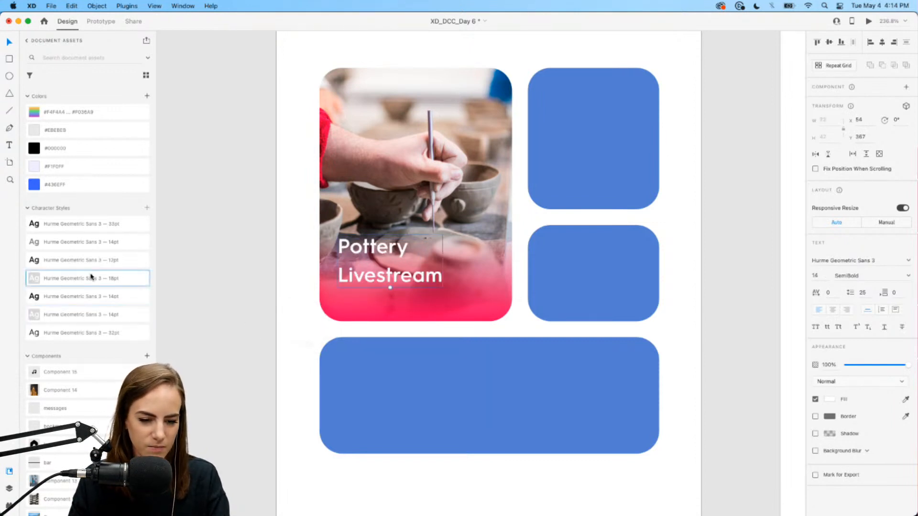
left_click(284, 248)
left_click_drag(389, 277, 386, 274)
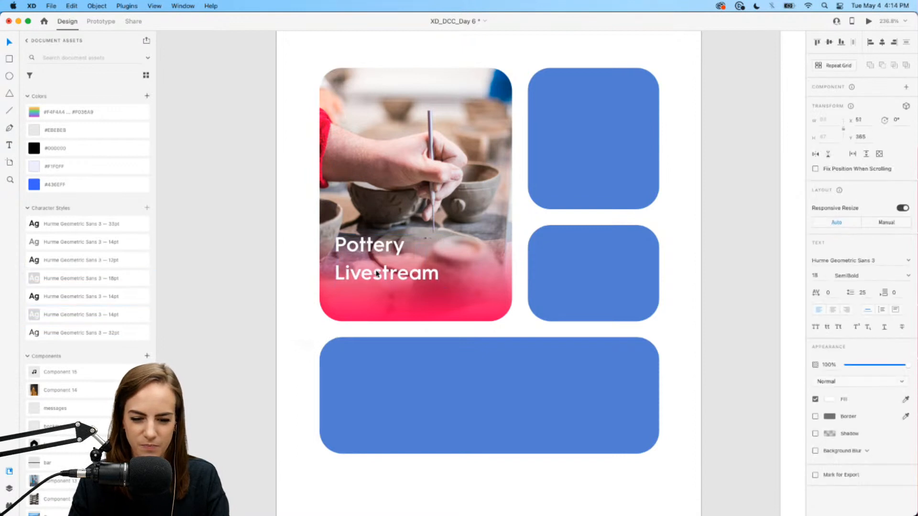
- Make the pink gradient overlay taller behind the title
double_click(446, 304)
left_click(446, 301)
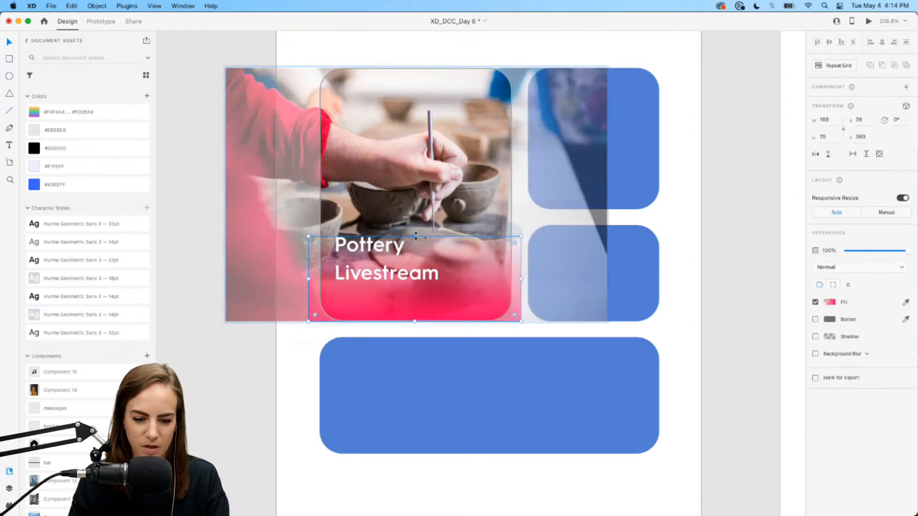
left_click_drag(415, 236, 415, 219)
left_click(305, 338)
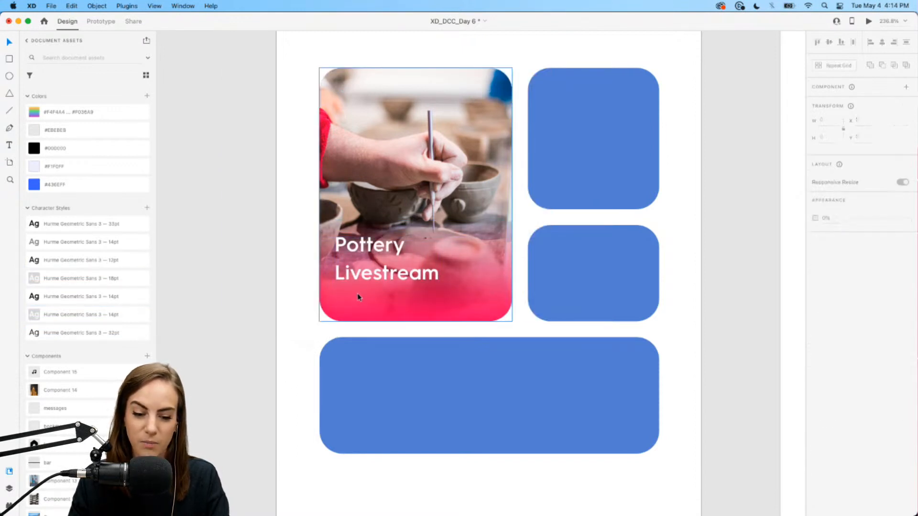
- Duplicate the title below itself and draw a white rectangle beneath the title
left_click(375, 270)
key("super+d")
left_click_drag(372, 250, 370, 306)
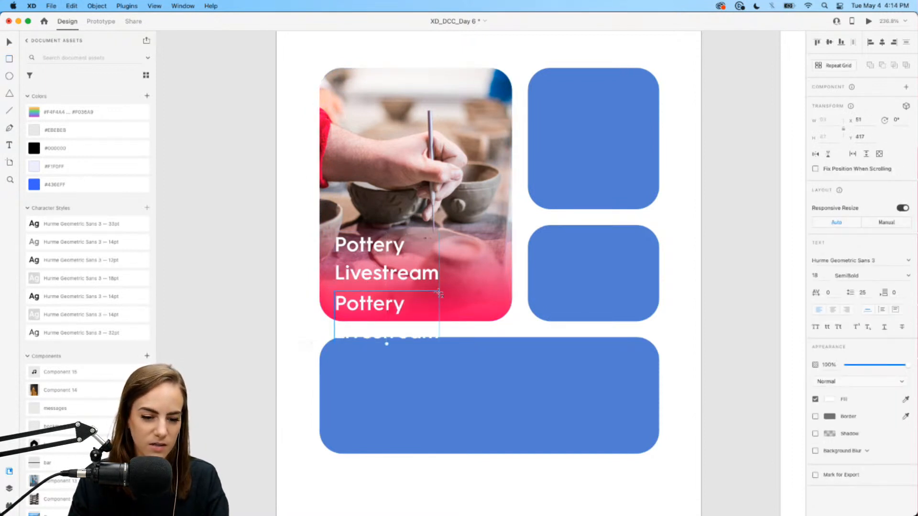
left_click_drag(335, 286, 430, 314)
left_click(391, 273)
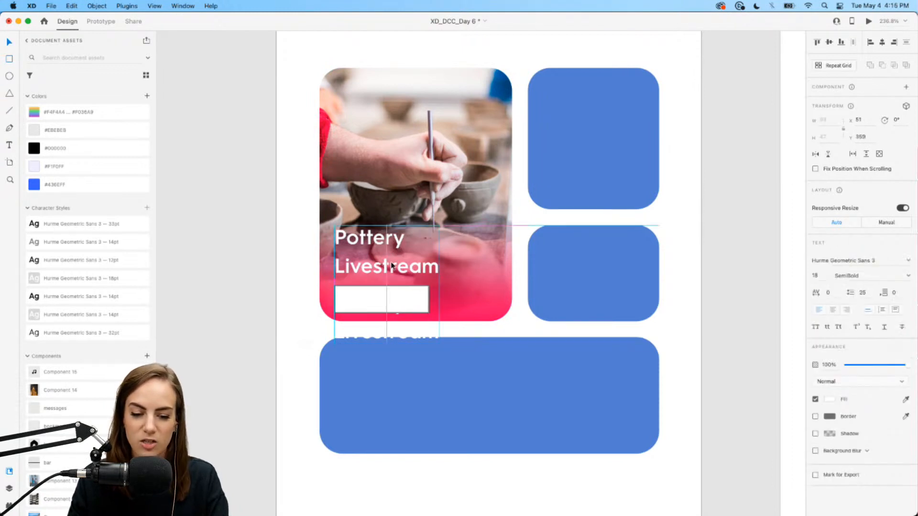
left_click_drag(387, 266, 387, 262)
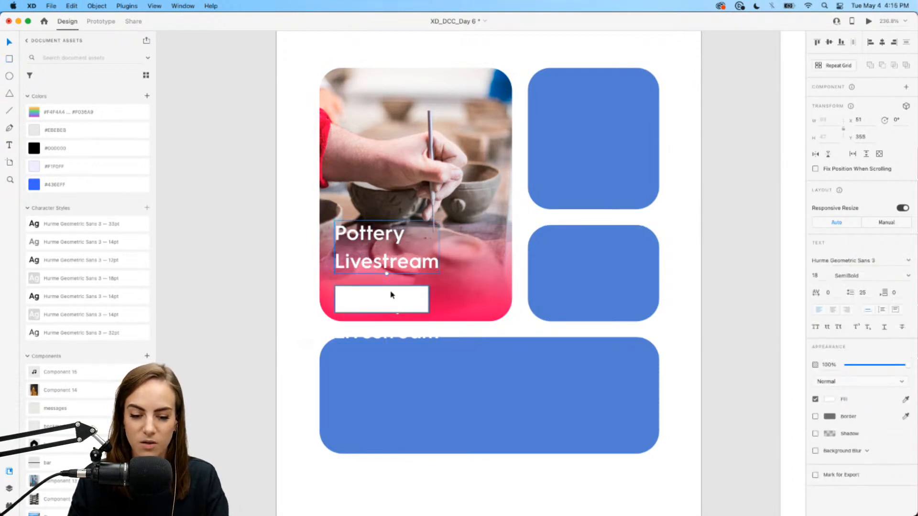
left_click(393, 296)
left_click_drag(430, 285, 394, 259)
- Round the white rectangle into a pill shape with no outline
left_click(395, 263)
left_click(410, 299)
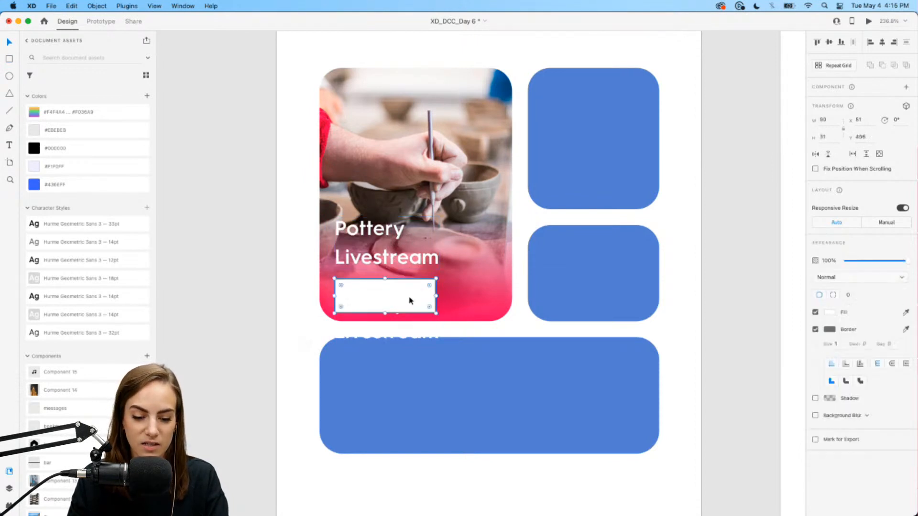
left_click_drag(429, 287, 410, 294)
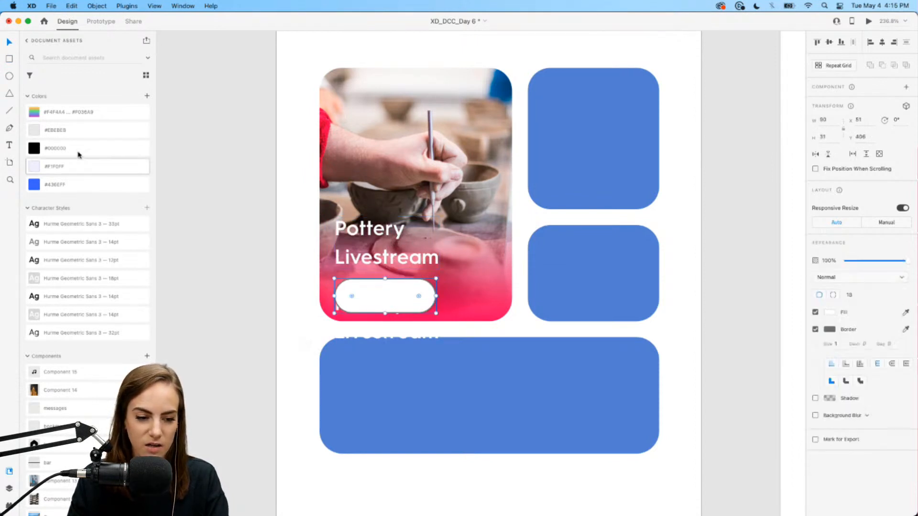
left_click(815, 329)
- Retype the copied text as 'Join Stream', apply the 12 pt style, and center it on the pill
scroll(406, 281, "up", 10)
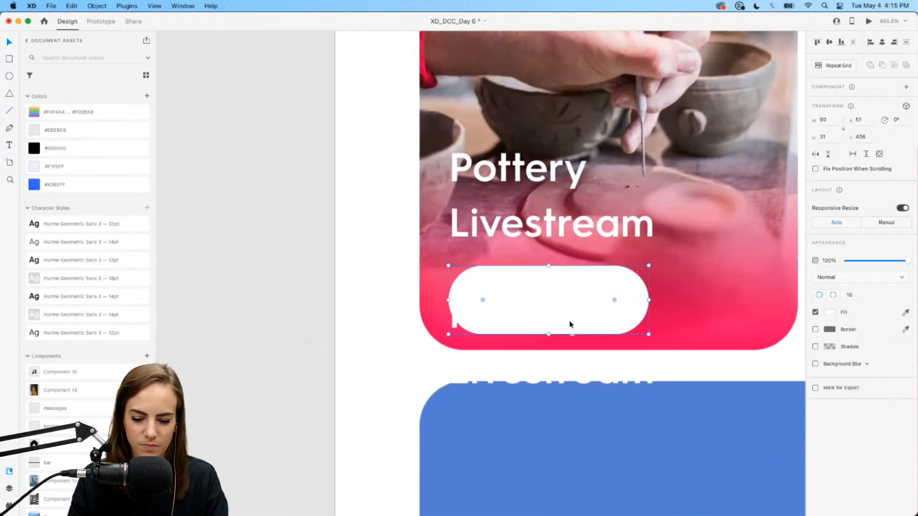
left_click(510, 318)
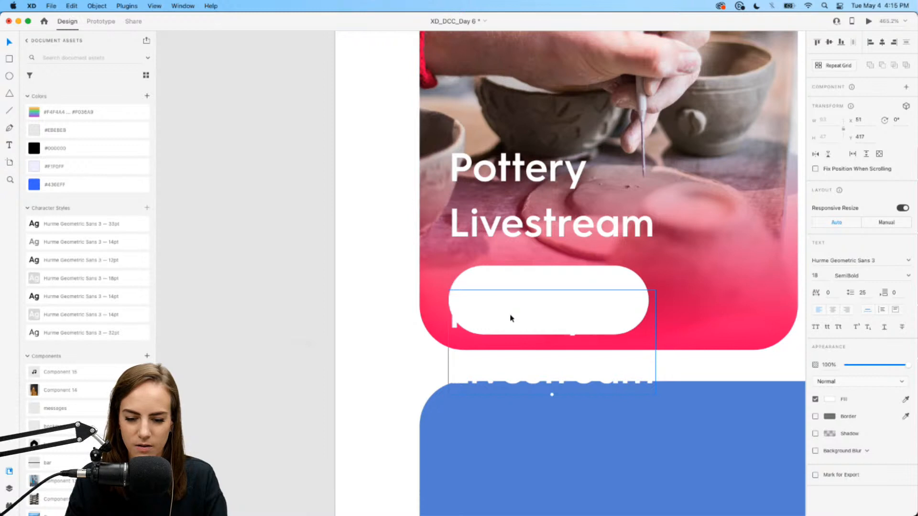
double_click(510, 318)
key("BackSpace")
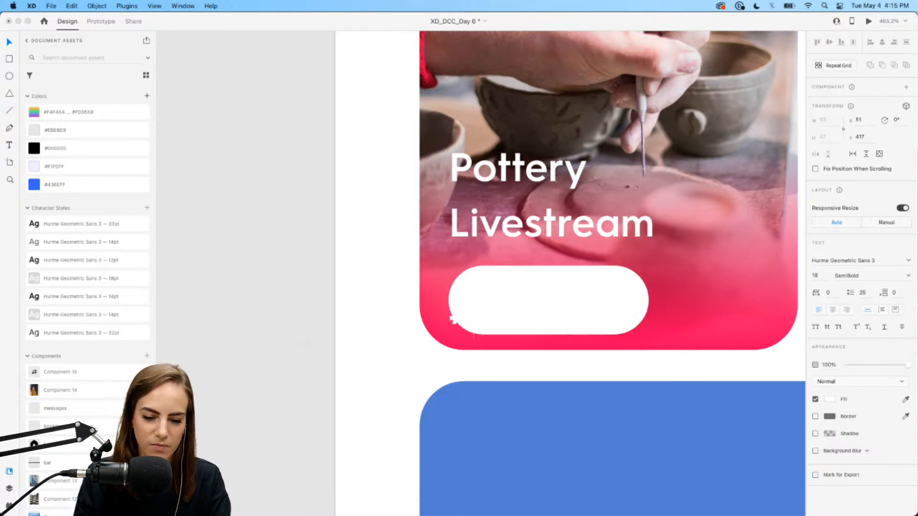
type("Join Stream")
key("Escape")
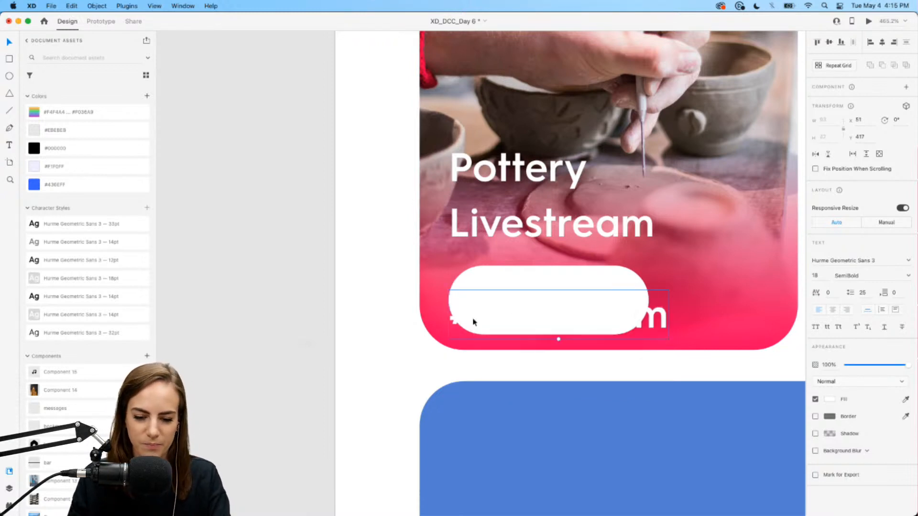
left_click_drag(463, 323, 492, 311)
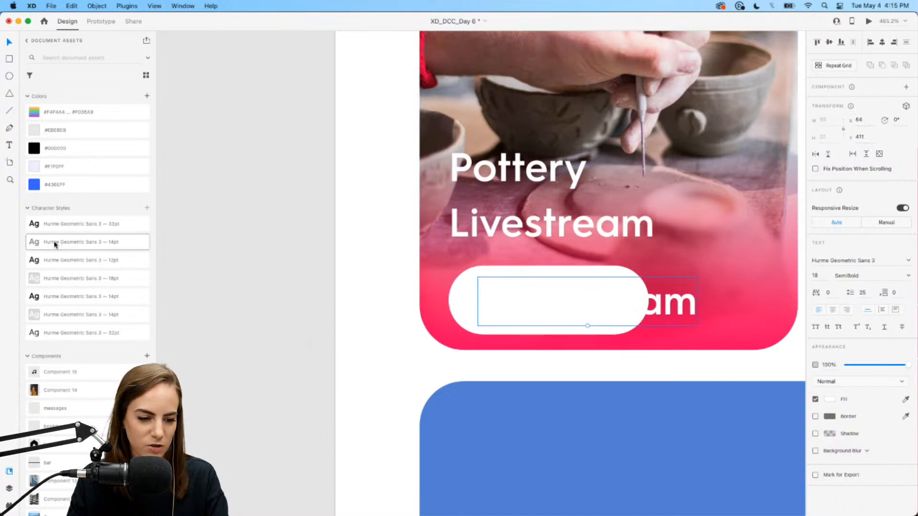
left_click(62, 263)
left_click_drag(586, 311, 589, 306)
- Make the pill slightly shorter and group it with its label
scroll(589, 306, "down", 4)
scroll(591, 309, "right", 5)
left_click(452, 285)
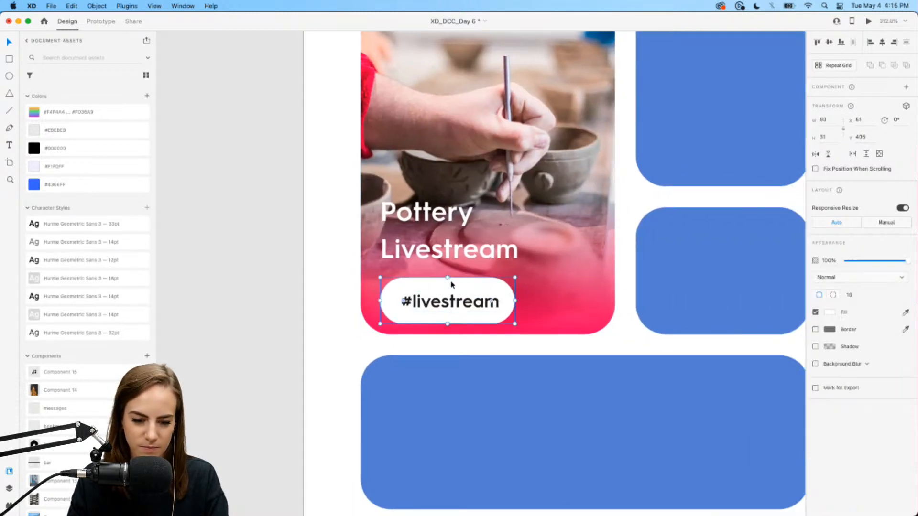
left_click_drag(448, 277, 454, 308)
left_click(506, 302)
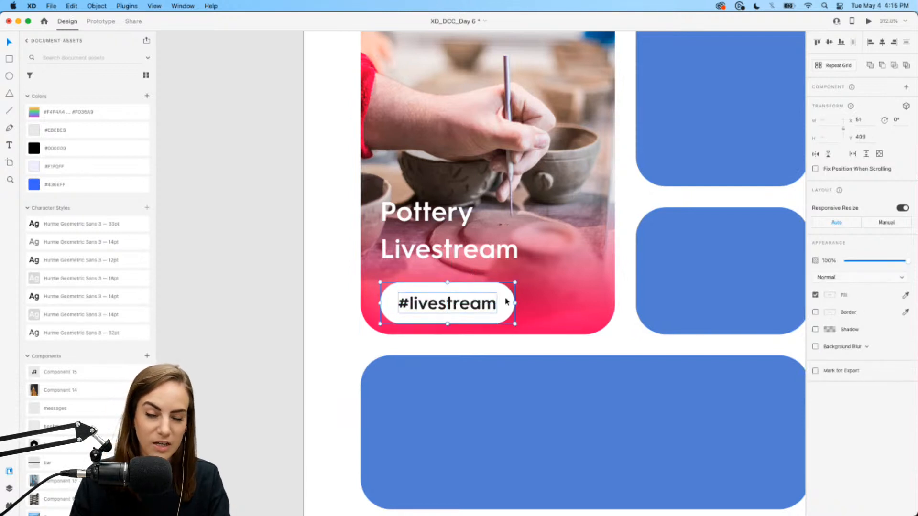
key("super+g")
scroll(506, 302, "down", 5)
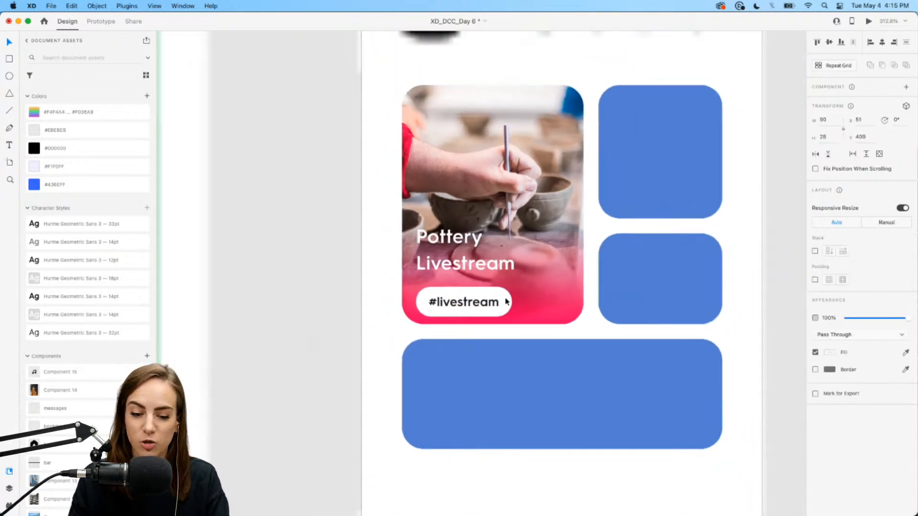
- Group the Pottery Livestream title with the #livestream pill
left_click(461, 268, "shift")
key("super+g")
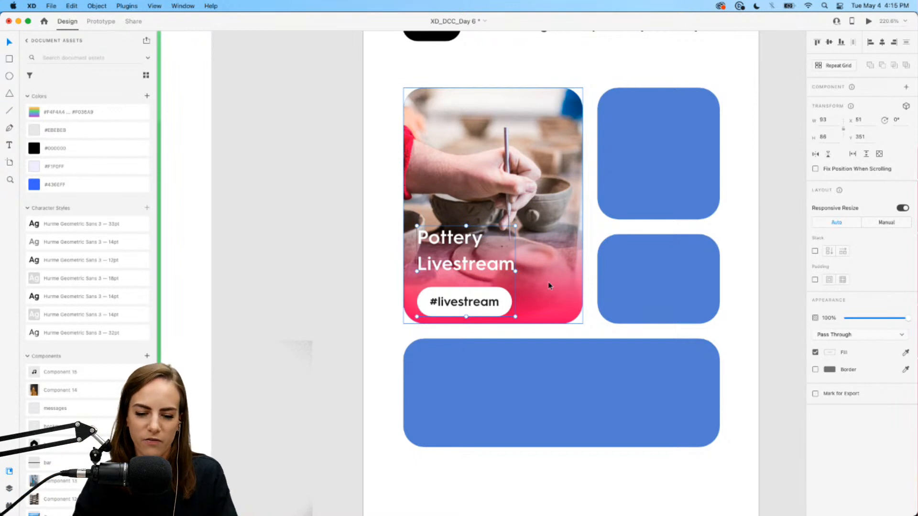
key("Escape")
left_click_drag(383, 436, 723, 162)
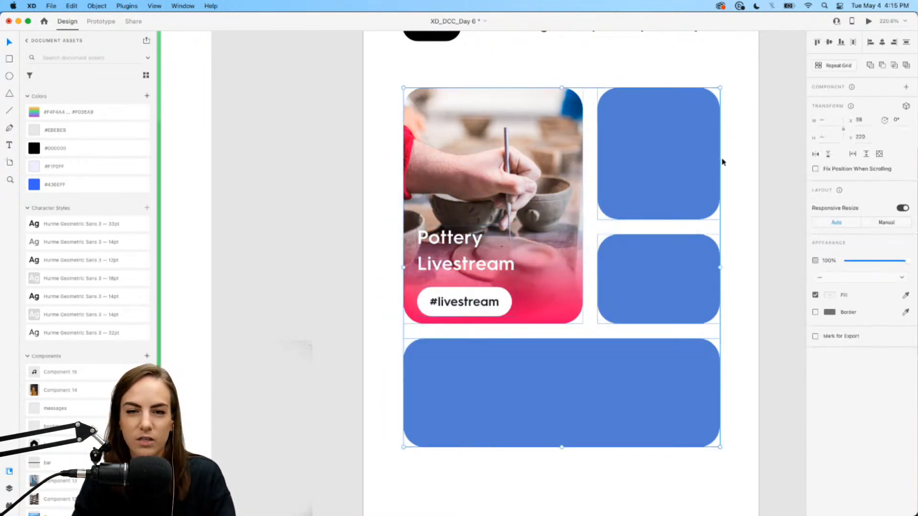
left_click(744, 177)
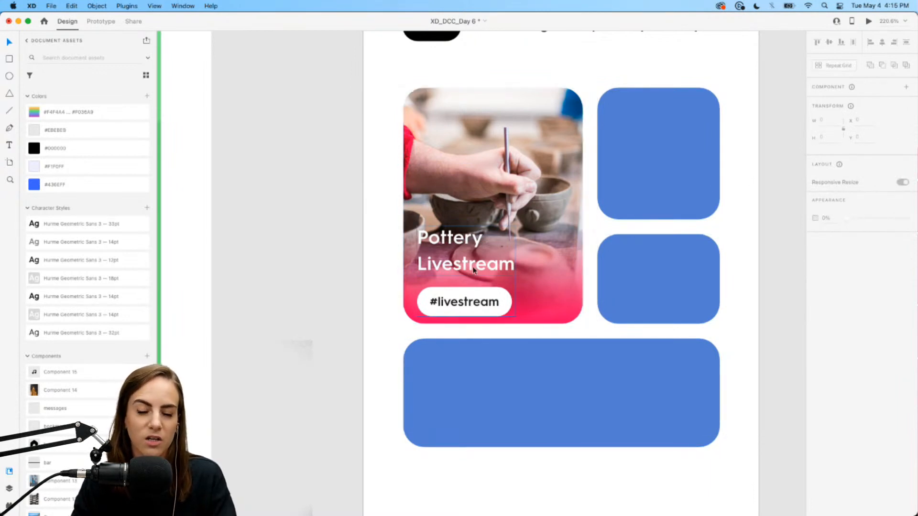
- Turn the group into a vertical stack with 11 spacing, pill below the title
double_click(452, 295)
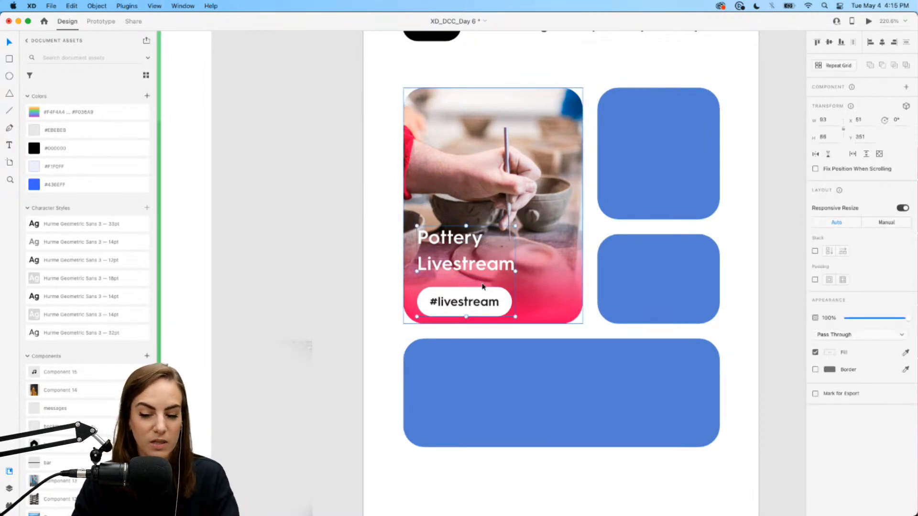
left_click(815, 251)
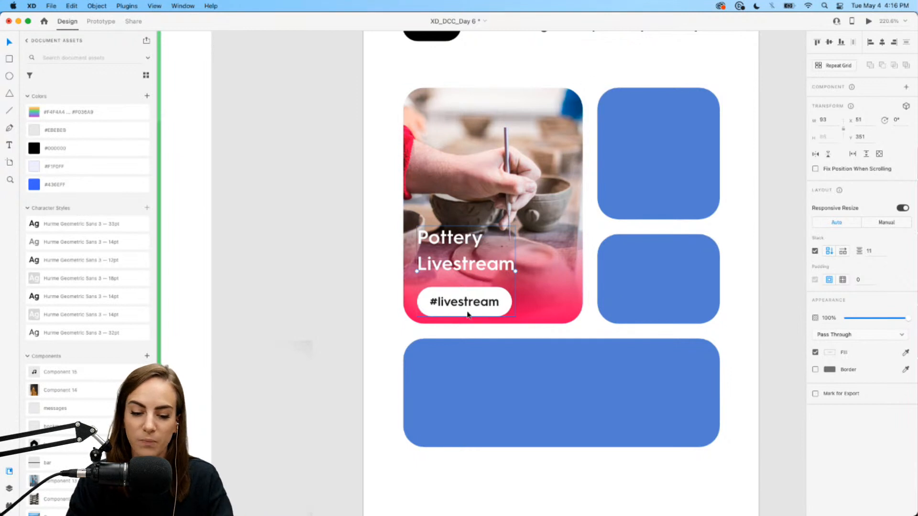
left_click_drag(482, 310, 482, 262)
key("super+z")
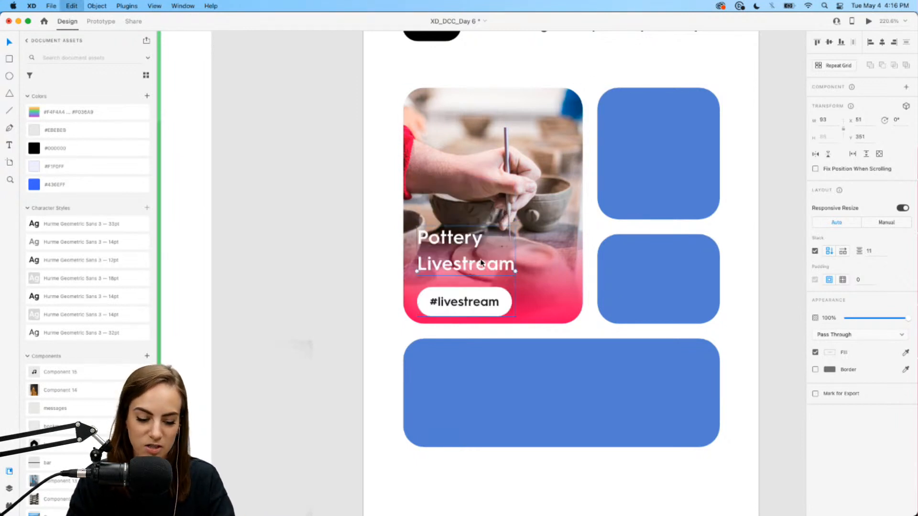
double_click(482, 301)
mouse_move(489, 301)
left_mouse_down()
mouse_move(490, 245)
mouse_move(491, 301)
mouse_move(497, 242)
mouse_move(493, 299)
left_mouse_up()
left_click(430, 300)
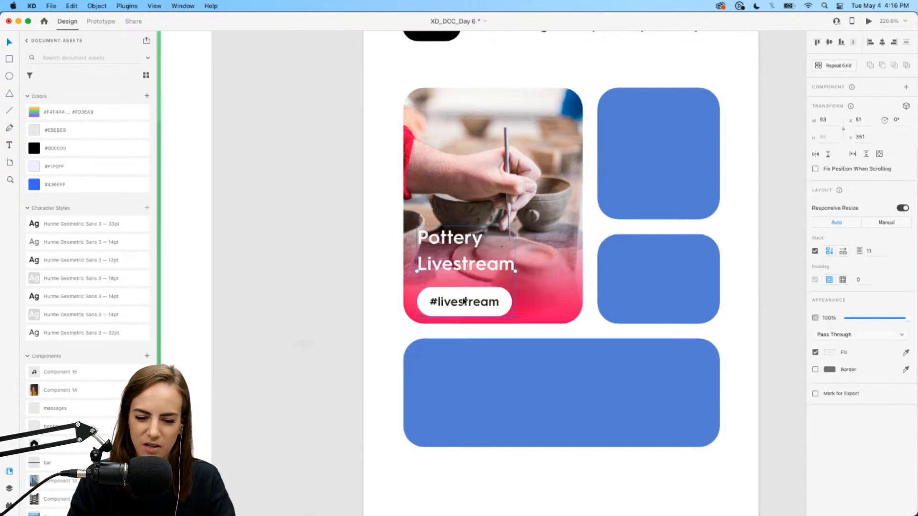
- Place Component 5, a black 37 × 37 star-circle badge, on the pottery card's top-right corner
left_click(369, 305)
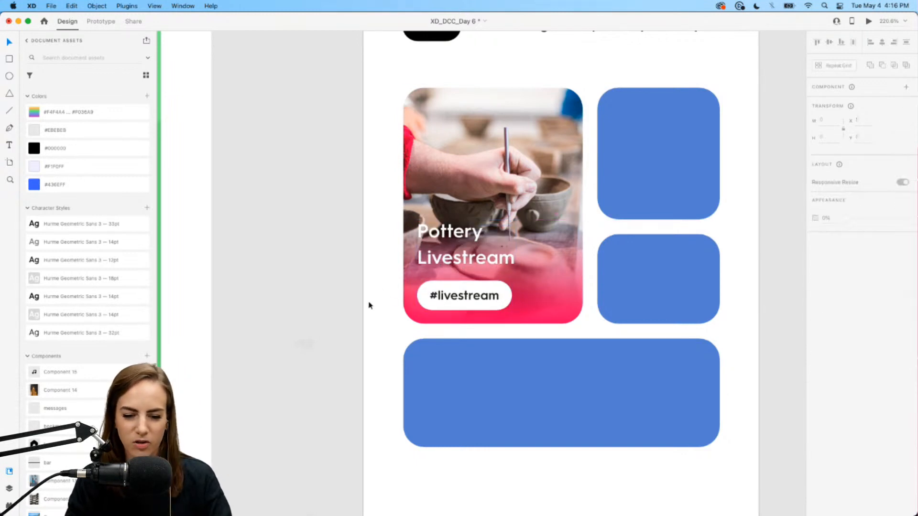
scroll(369, 305, "right", 2)
scroll(369, 305, "right", 3)
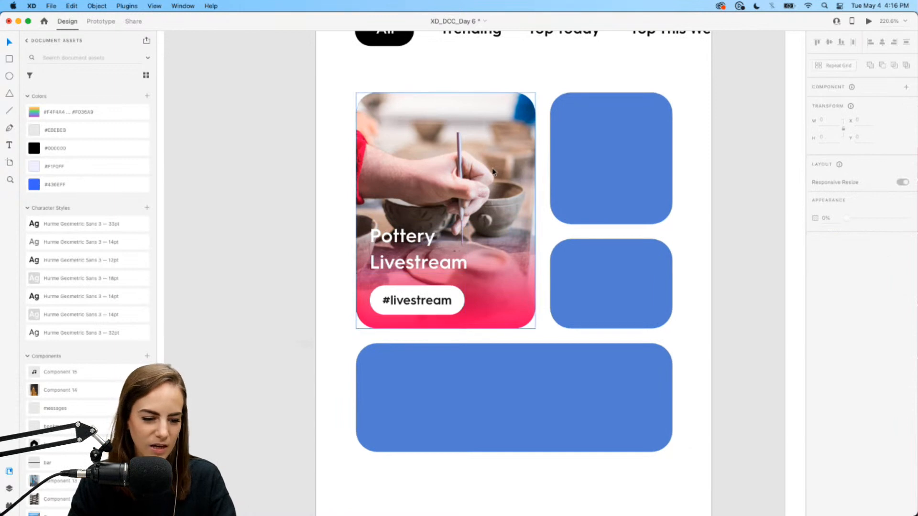
scroll(43, 416, "down", 8)
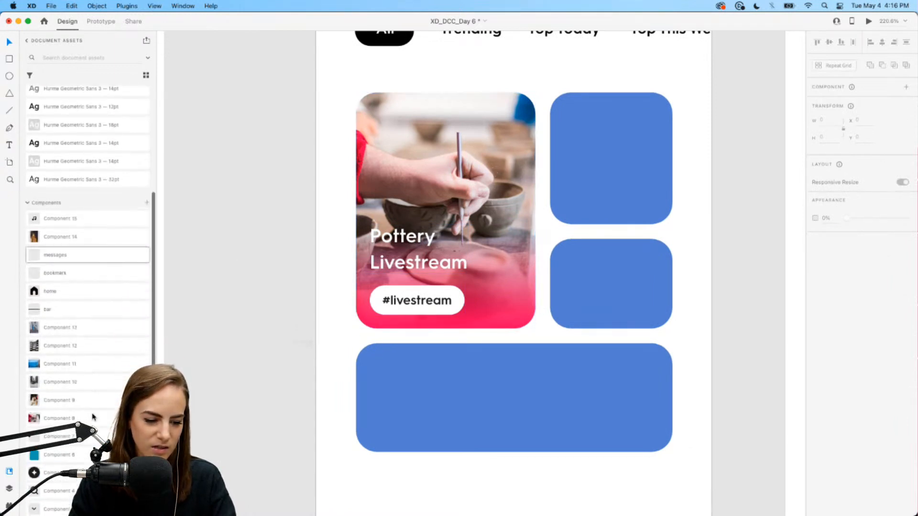
left_click_drag(42, 433, 334, 132)
left_click_drag(345, 171, 524, 116)
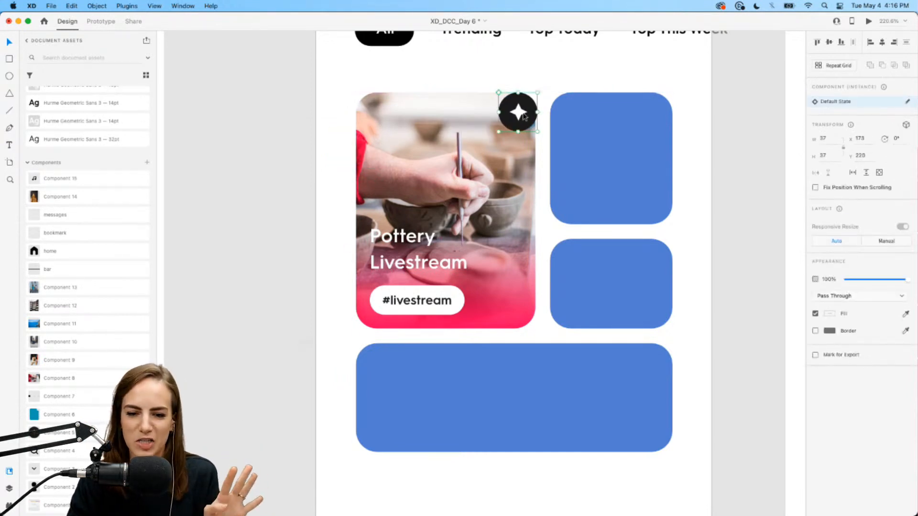
left_click(183, 242)
left_click_drag(43, 414, 334, 224)
left_click_drag(419, 299, 574, 260)
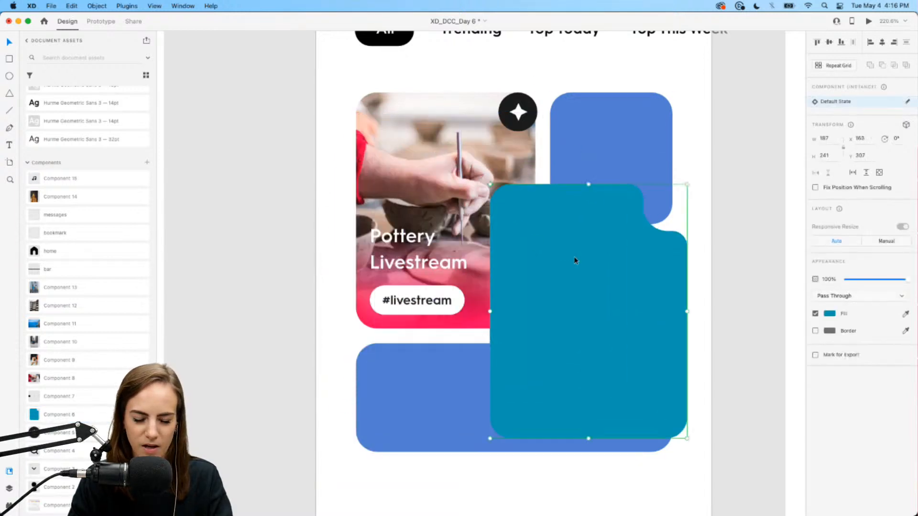
left_click(424, 172)
right_click(424, 172)
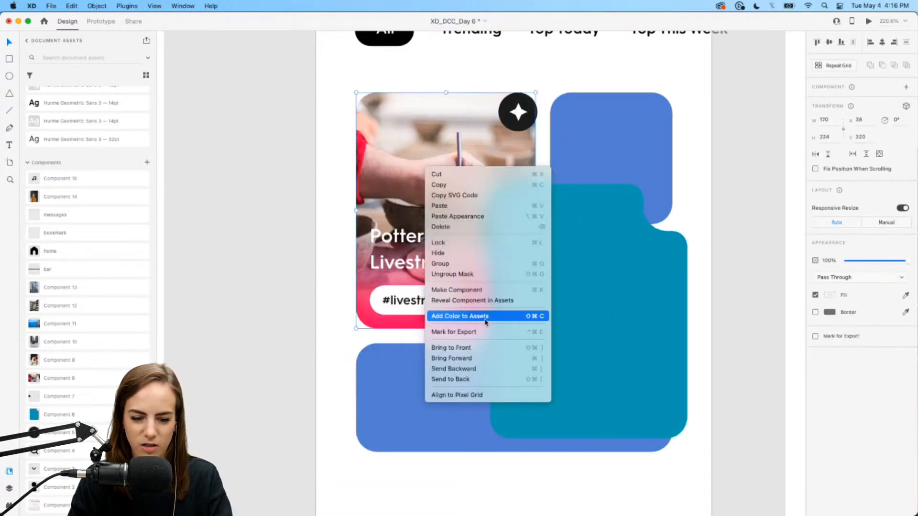
left_click(468, 275)
left_click(406, 180)
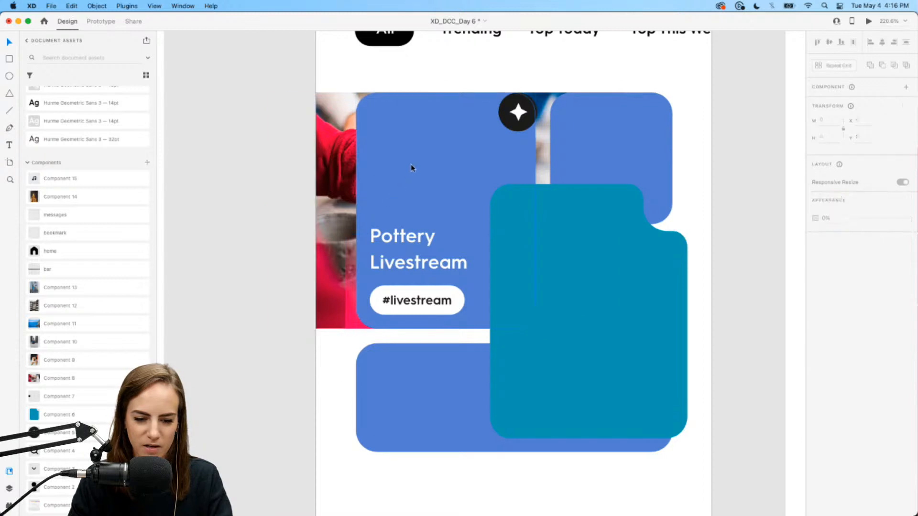
key("Delete")
left_click_drag(547, 189, 402, 90)
left_click(332, 298, "shift")
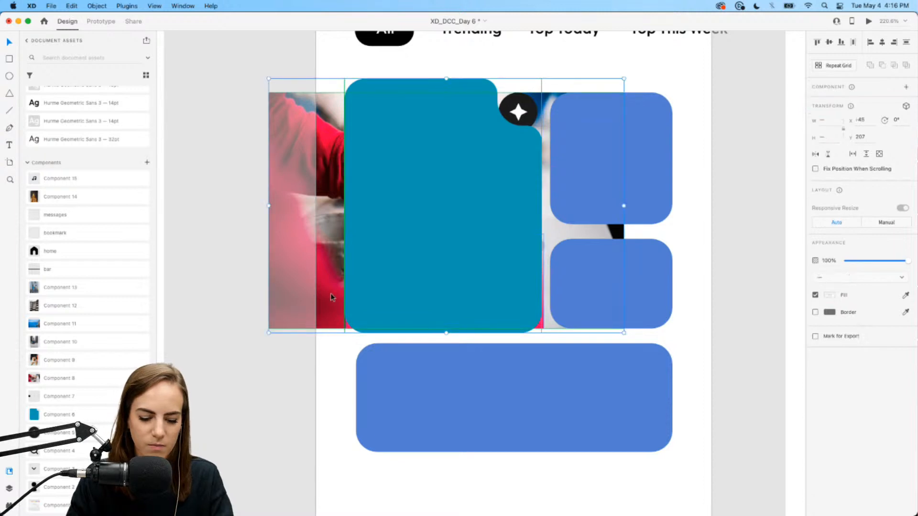
left_click(416, 250)
left_click_drag(416, 250, 419, 233)
left_click(335, 316, "shift")
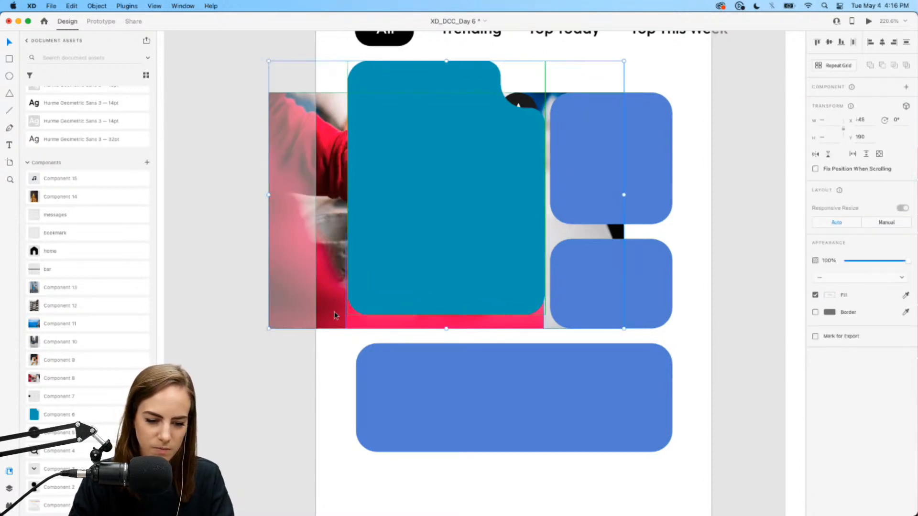
left_click(331, 328)
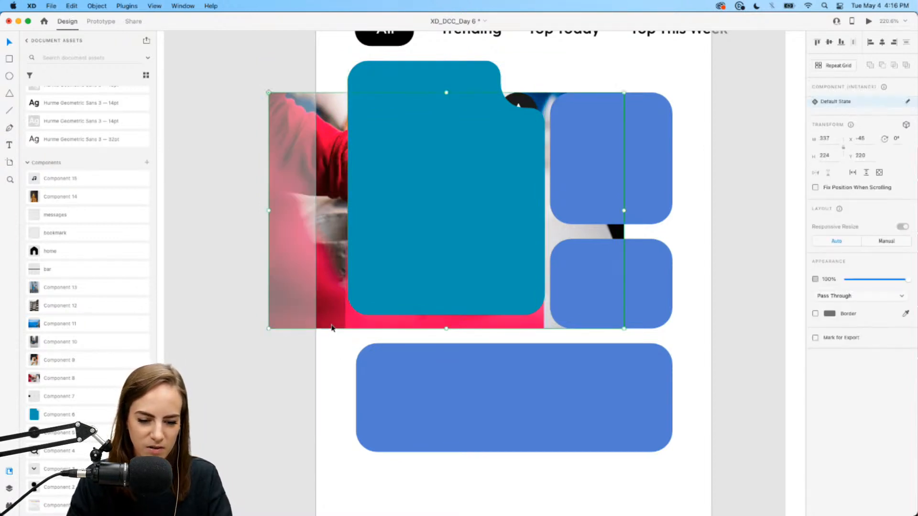
right_click(324, 271)
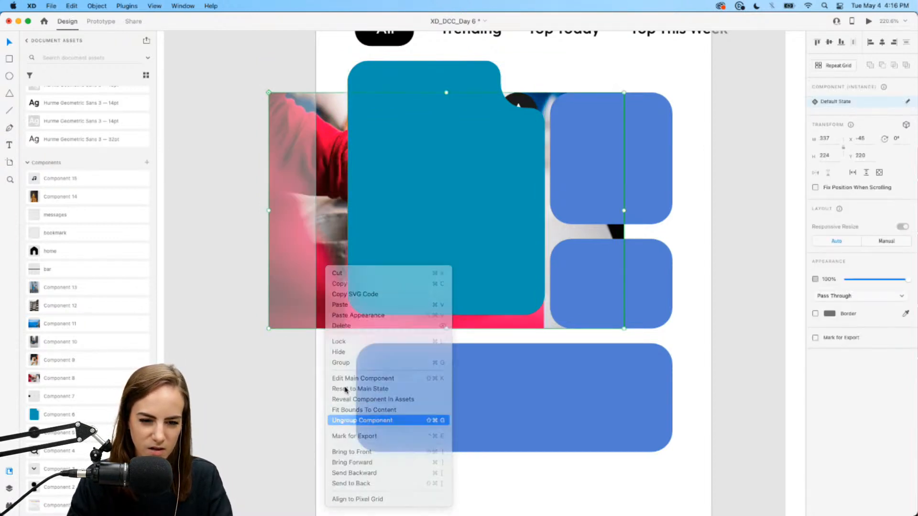
left_click(345, 419)
left_click(352, 325)
left_click(401, 259, "shift")
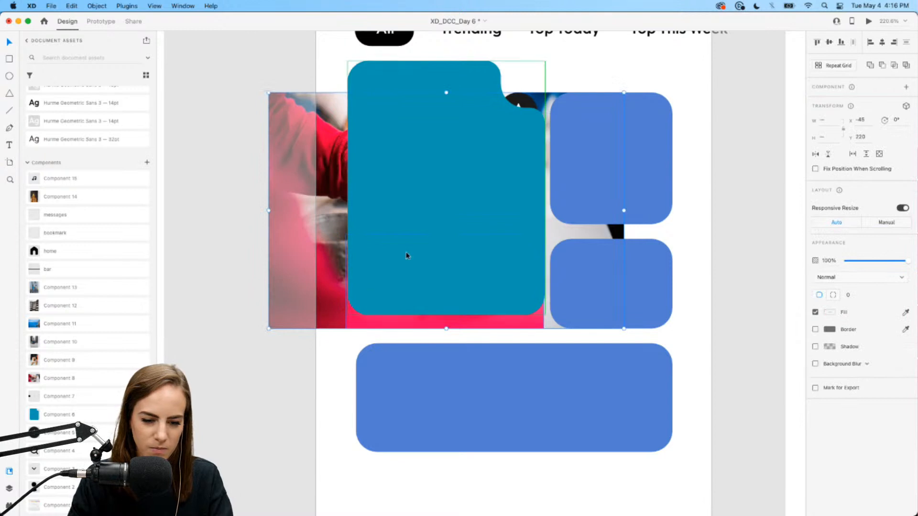
left_click(363, 345)
left_click(427, 226)
key("Delete")
key("super+z")
key("super+z")
key("super+z")
key("super+z")
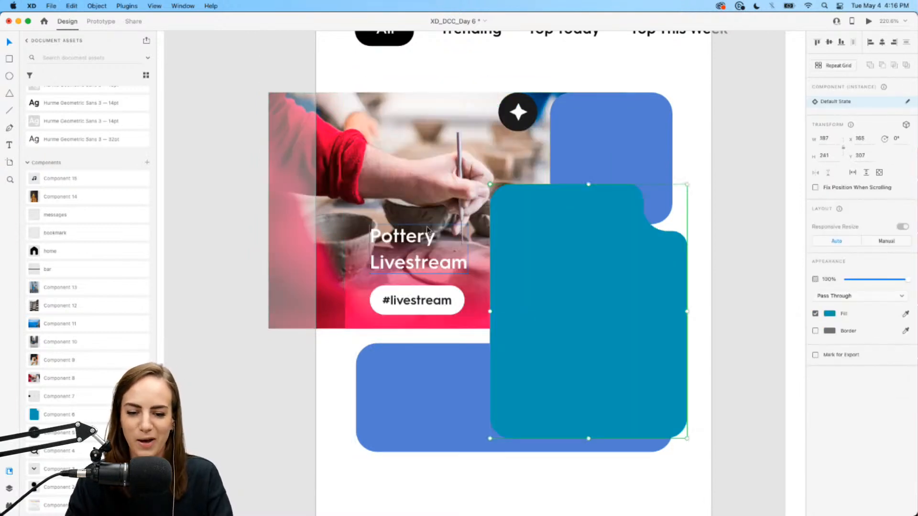
left_click(621, 266)
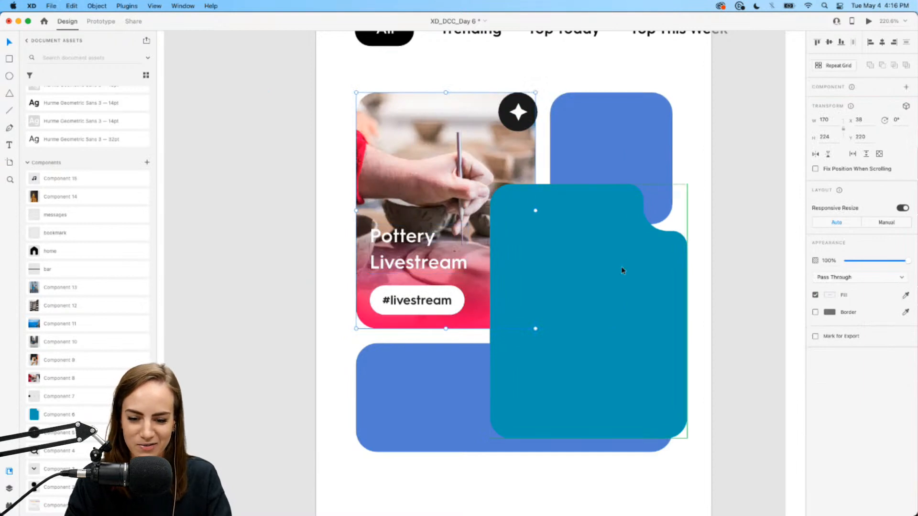
key("Delete")
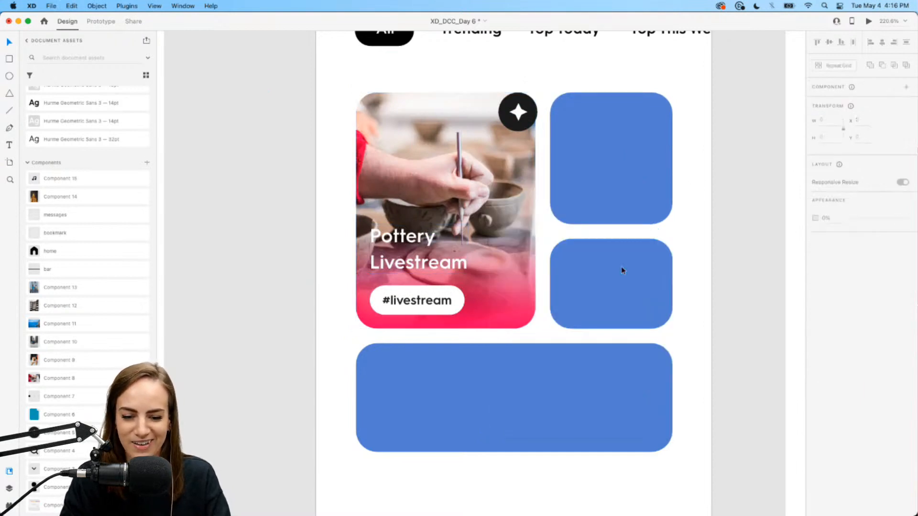
left_click(515, 112)
scroll(517, 112, "down", 3)
- Place the dog photo and mask it into the top-right blue tile, repositioning it inside
scroll(535, 143, "right", 2)
left_click(536, 144)
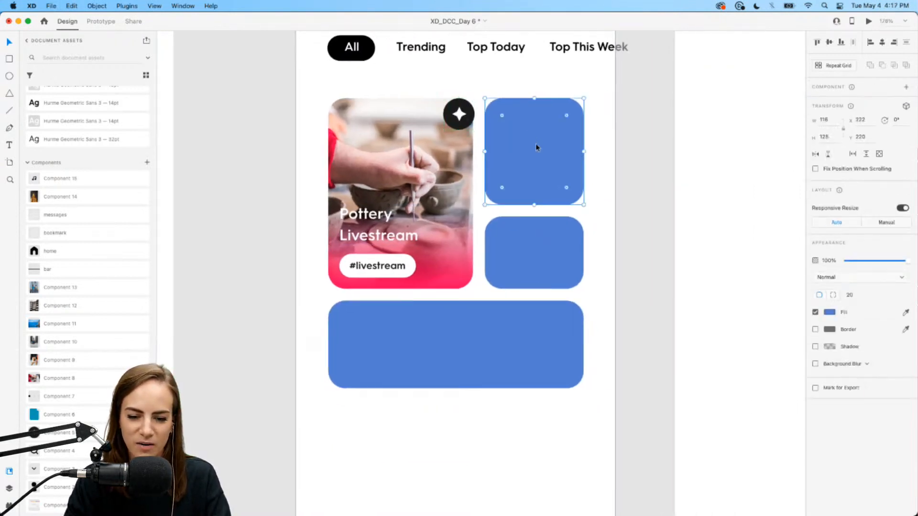
scroll(536, 144, "up", 4)
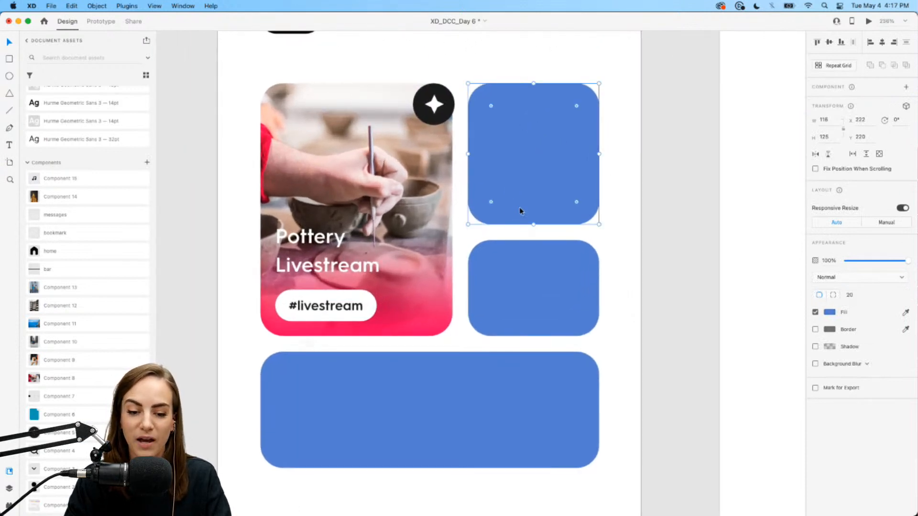
left_click(433, 115)
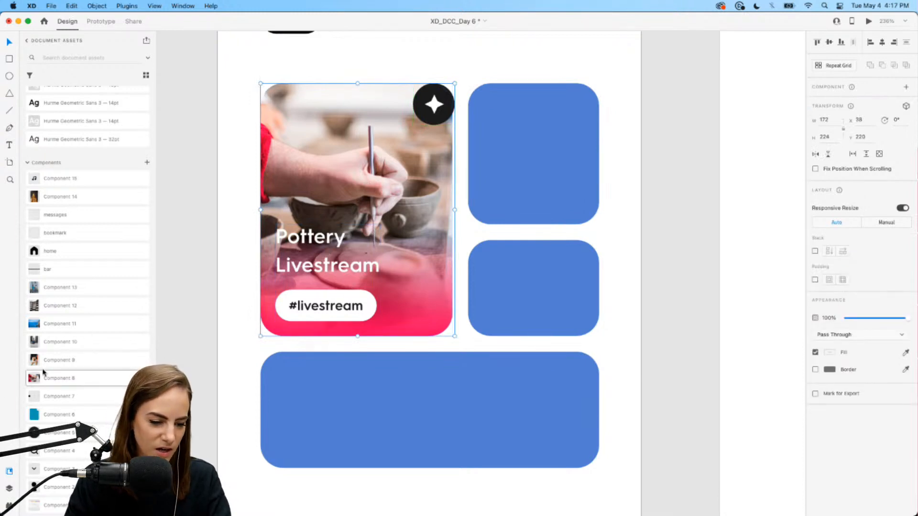
left_click_drag(42, 364, 589, 150)
left_click_drag(642, 234, 485, 126)
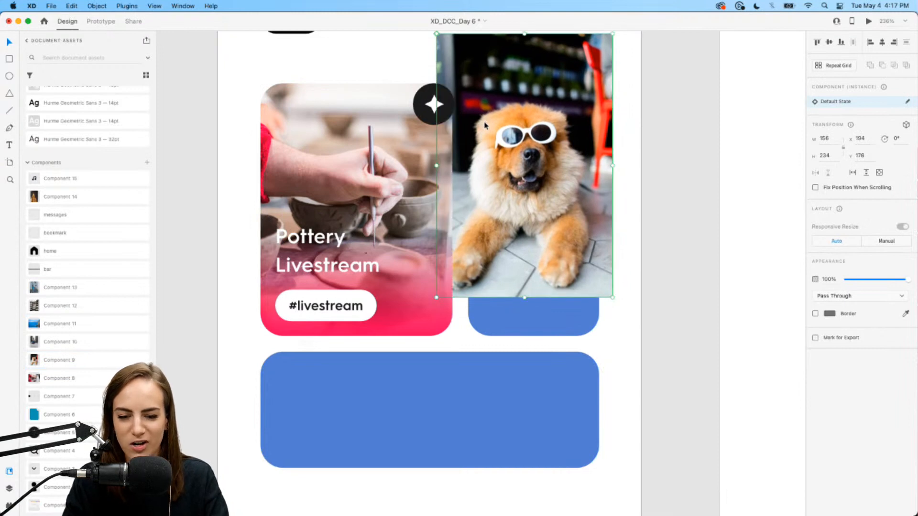
key("super+bracketleft")
key("super+bracketleft")
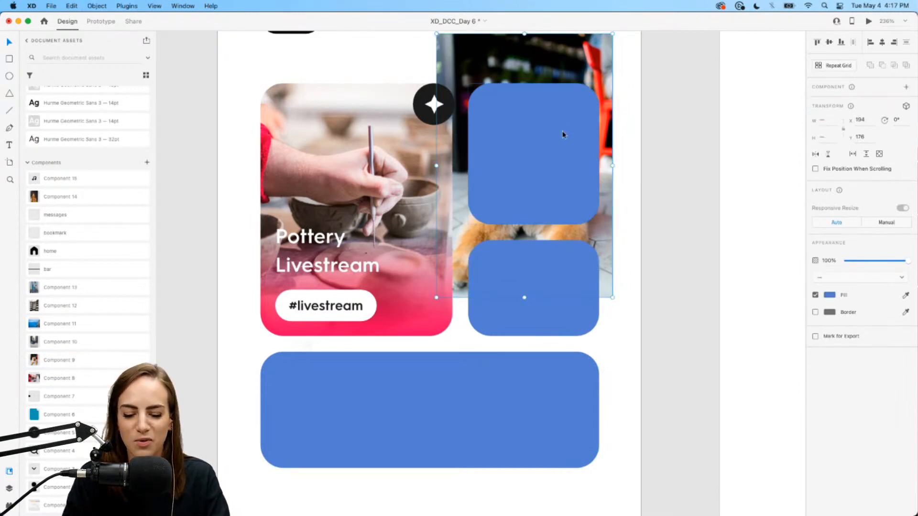
left_click(562, 135, "shift")
key("super+shift+m")
double_click(552, 144)
left_click_drag(550, 147, 580, 152)
left_click(411, 56)
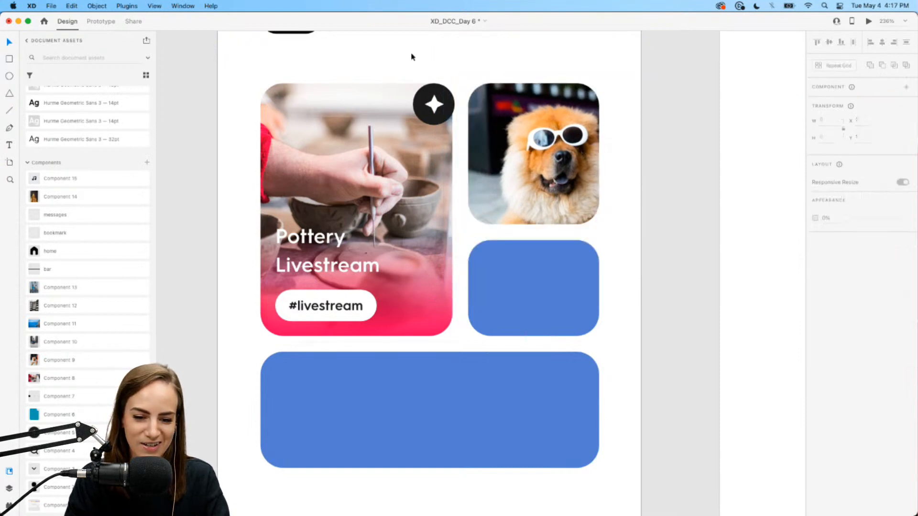
- Copy the #livestream pill onto the dog card and change its text to #dogs
scroll(411, 57, "right", 2)
double_click(291, 311)
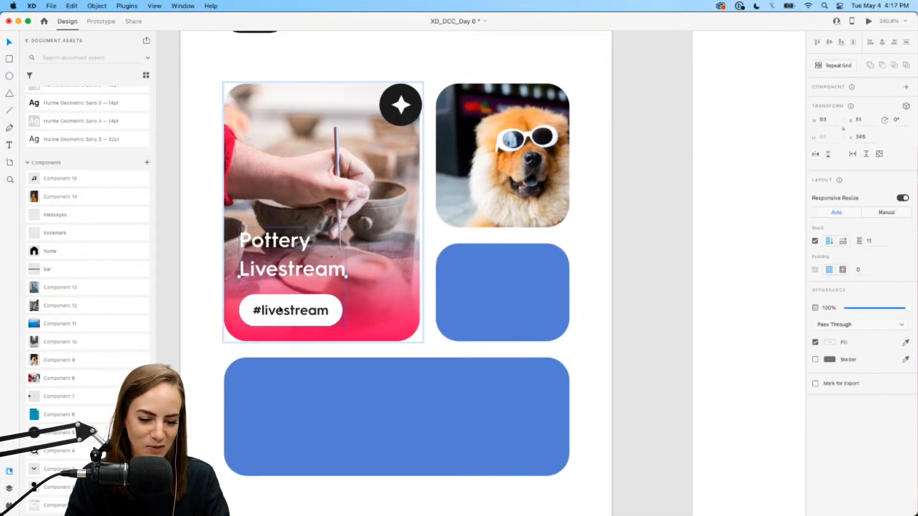
left_click(195, 308)
left_click_drag(265, 319, 472, 207)
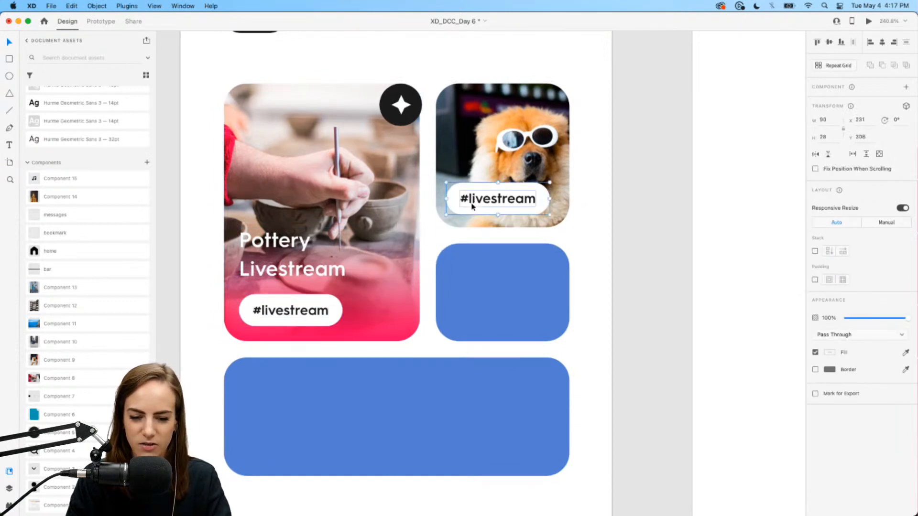
double_click(477, 204)
type("#d")
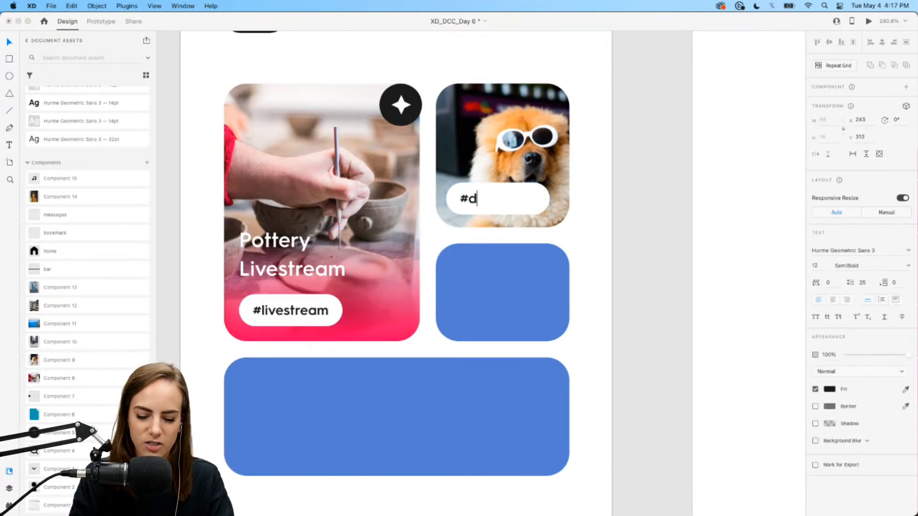
type("ogs")
left_click(522, 201)
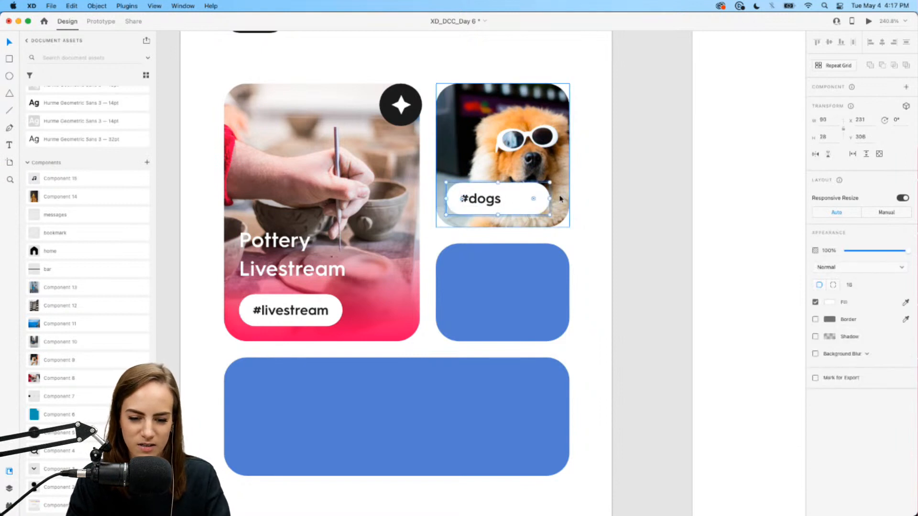
- Select the #dogs pill together with the dog photo, then deselect them
left_click(518, 200)
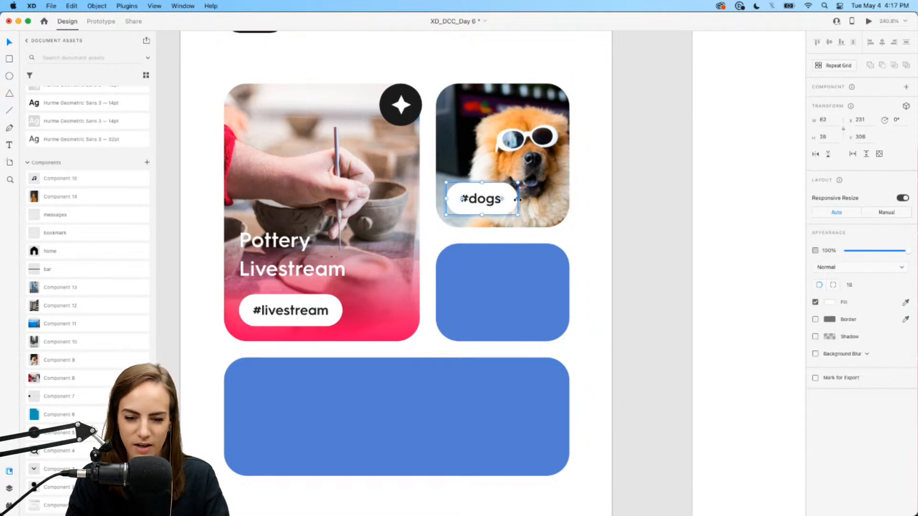
left_click(593, 232)
left_click(497, 198)
left_click(527, 169, "shift")
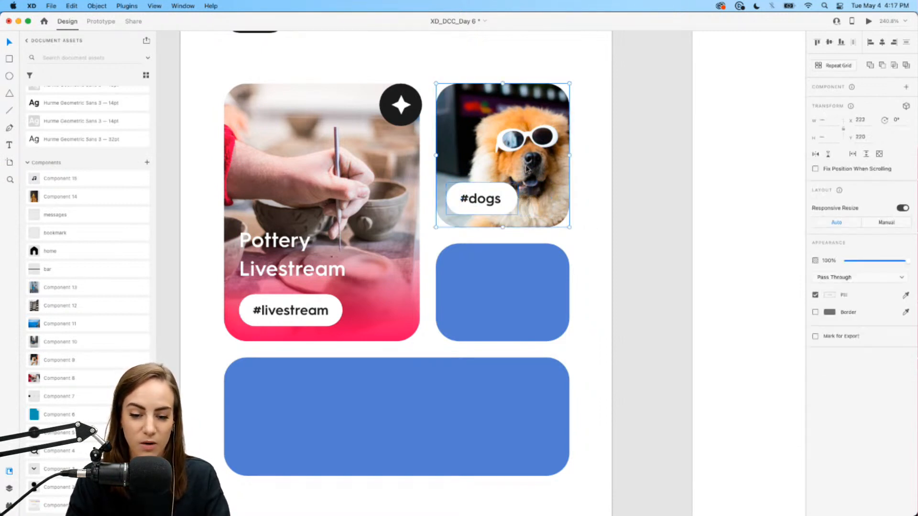
left_click(590, 181)
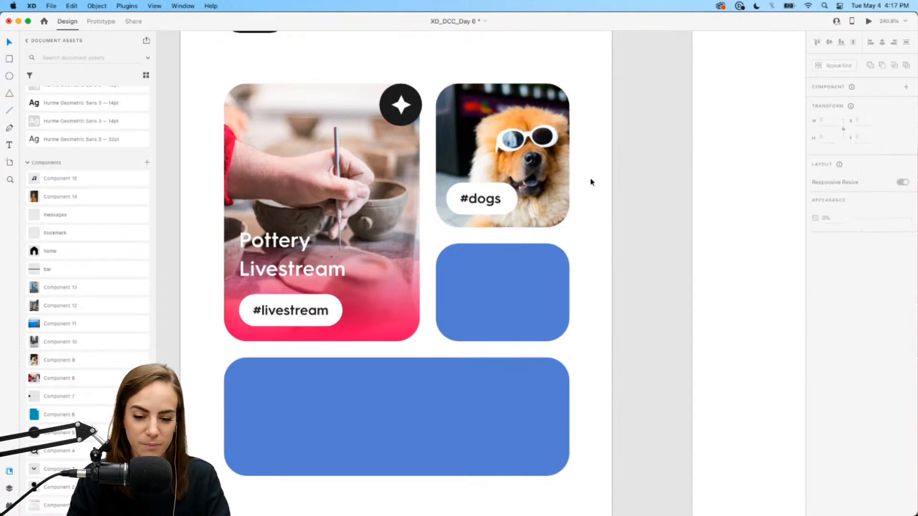
scroll(590, 180, "down", 2)
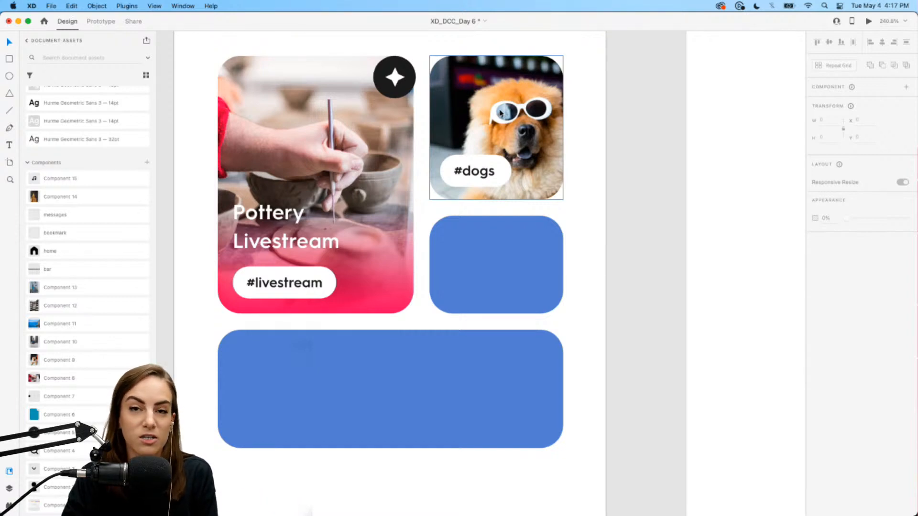
- Place the dancer photo over the wide blue card, send it backward and mask it to the card
scroll(574, 242, "down", 2)
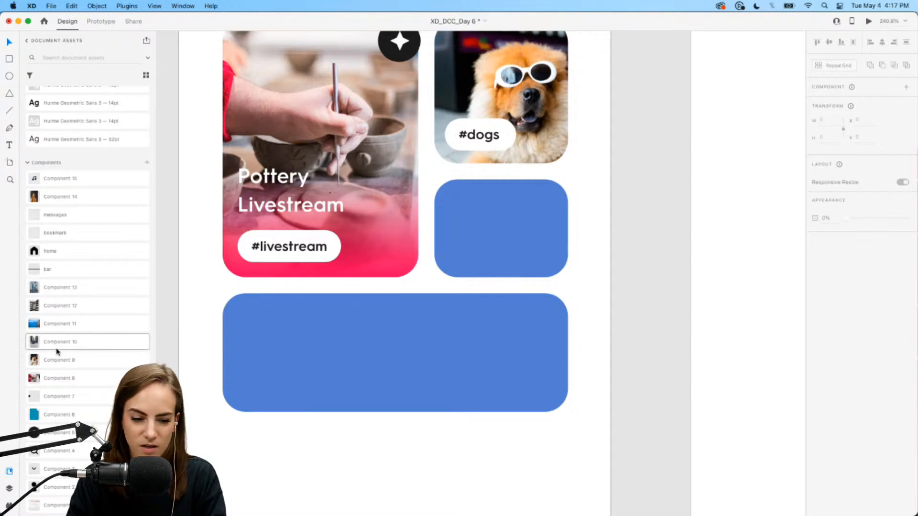
left_click_drag(91, 371, 375, 440)
key("super+z")
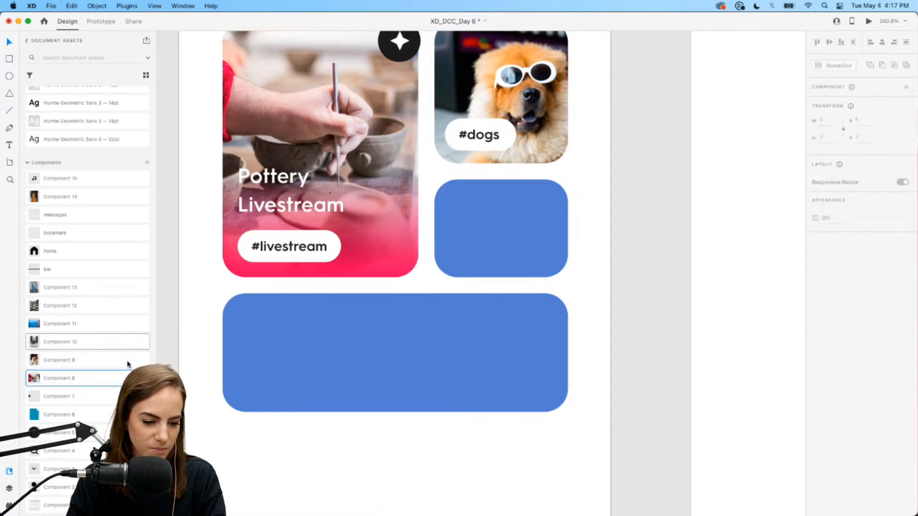
left_click_drag(61, 341, 341, 457)
left_click_drag(406, 475, 267, 128)
key("super+[")
key("super+[")
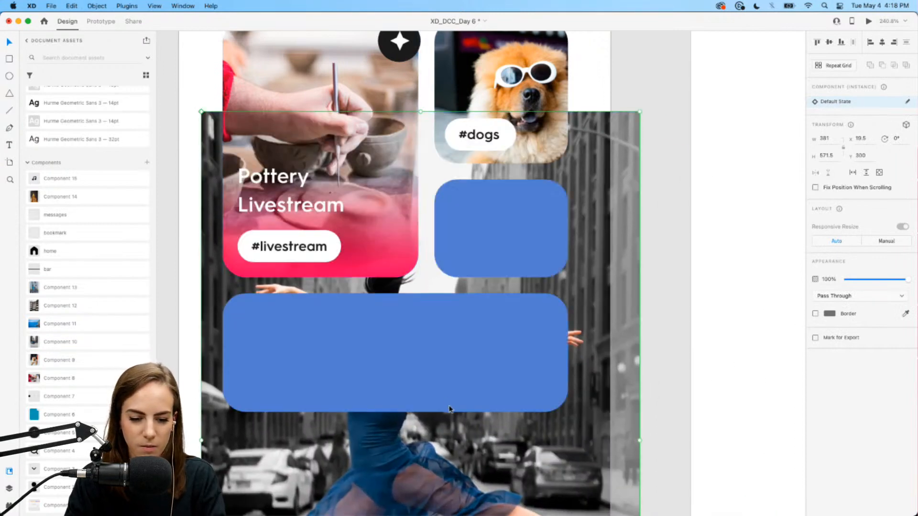
left_click(401, 366, "shift")
key("shift+super+m")
- Shift the dancer photo slightly within its wide card mask
double_click(401, 366)
left_click_drag(335, 338, 352, 346)
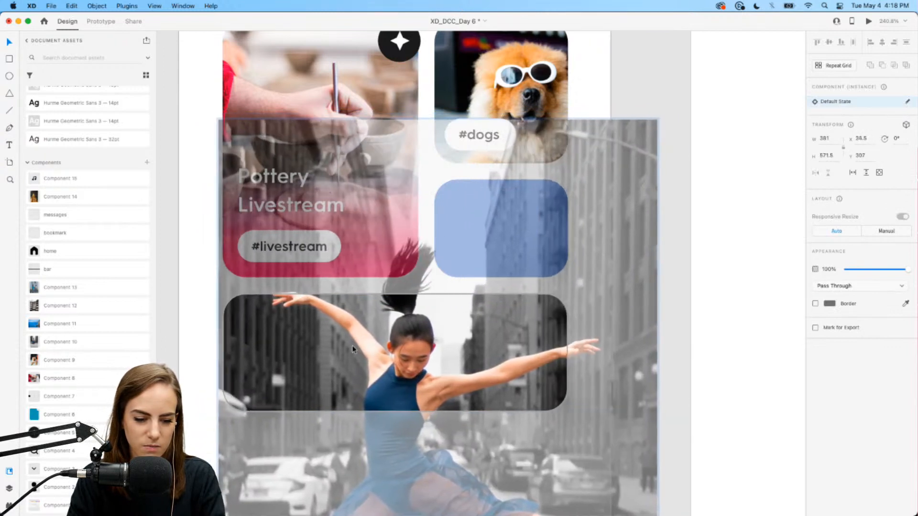
left_click(186, 292)
scroll(186, 292, "down", 2)
scroll(186, 291, "down", 1)
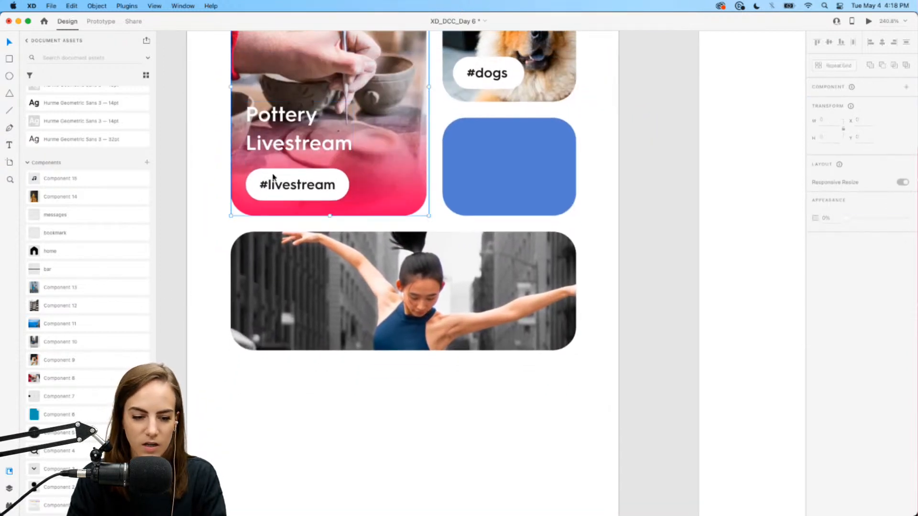
- Copy the #livestream pill onto the dancer card and retype it as #dancevideos
double_click(274, 177)
double_click(274, 177)
left_click_drag(287, 186, 299, 310)
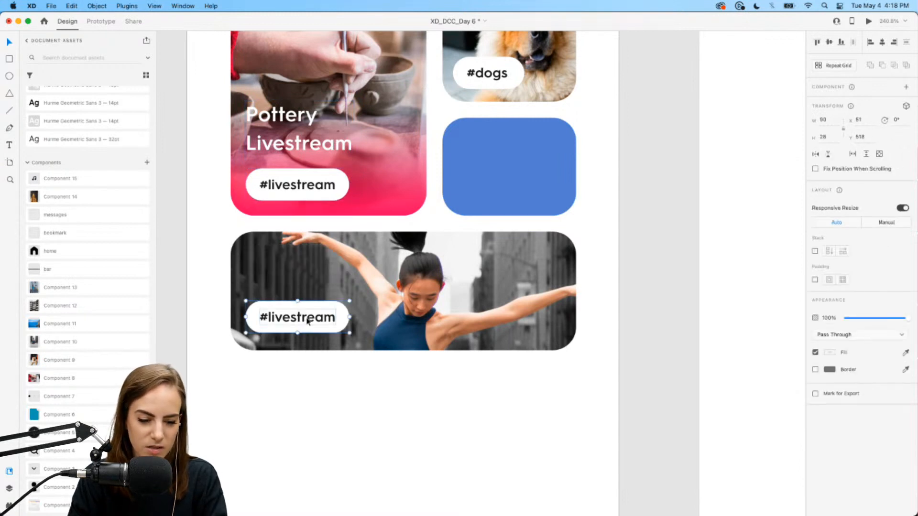
double_click(307, 322)
double_click(307, 318)
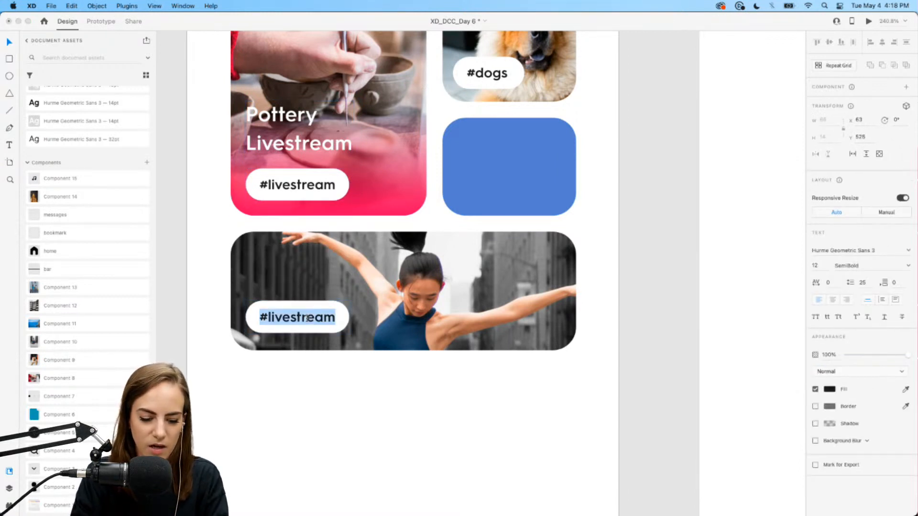
type("#dancevideos")
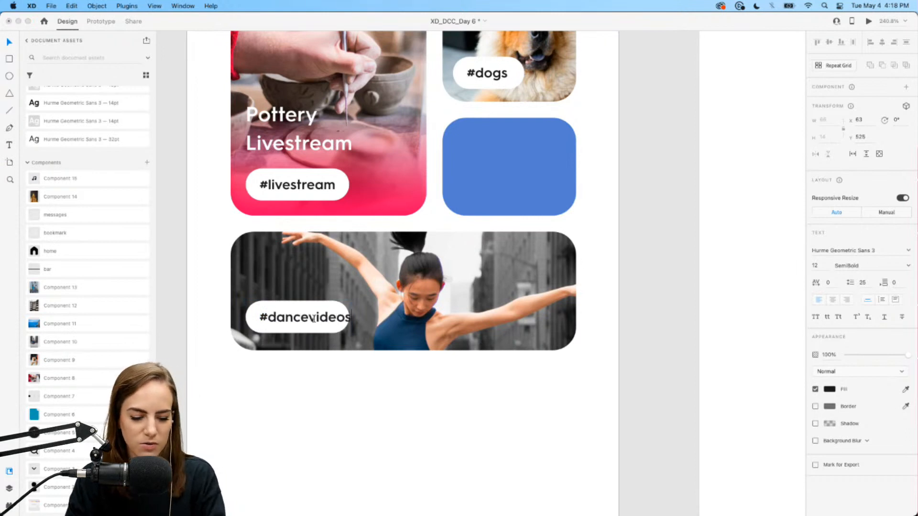
key("Escape")
- Widen the white pill so it fits the #dancevideos text
left_click(340, 305)
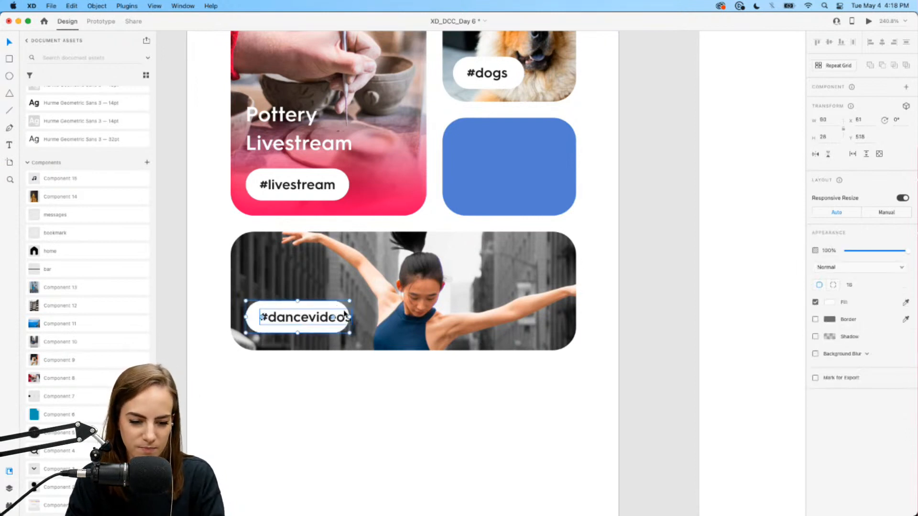
left_click_drag(349, 317, 358, 318)
left_click(207, 297)
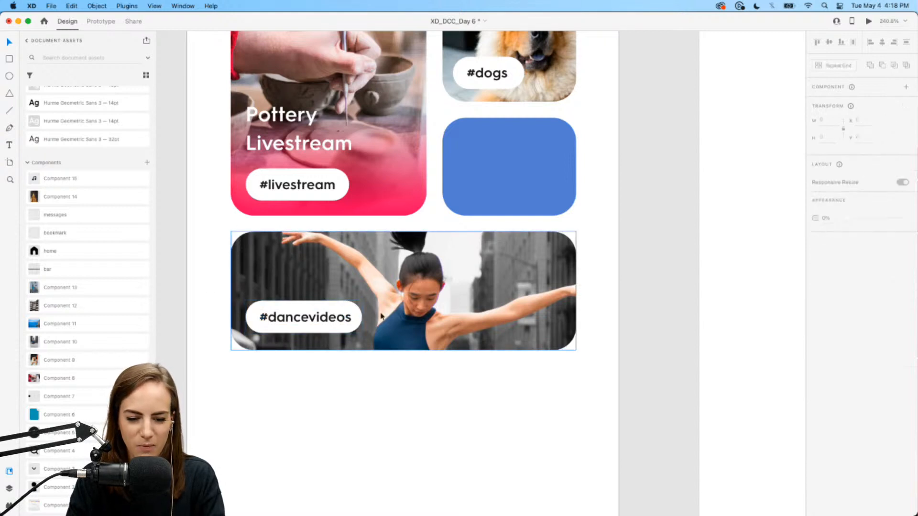
left_click(350, 307)
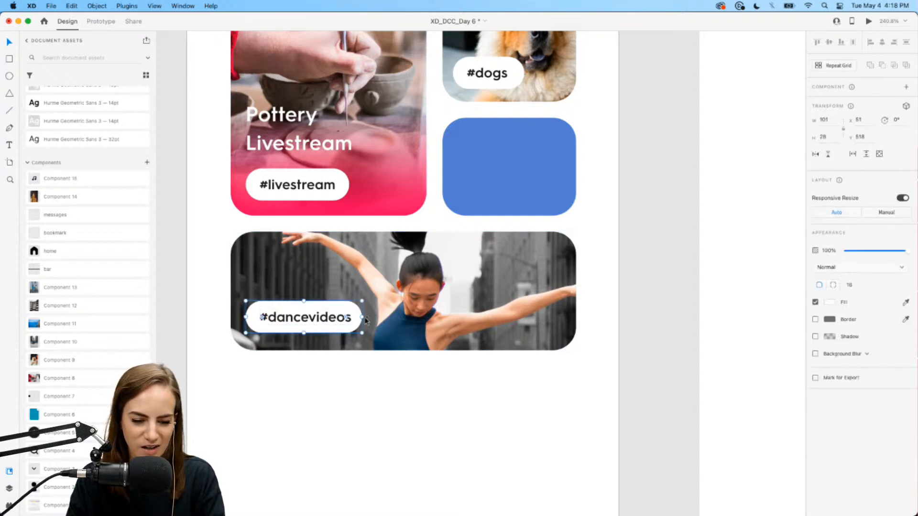
left_click_drag(362, 317, 366, 317)
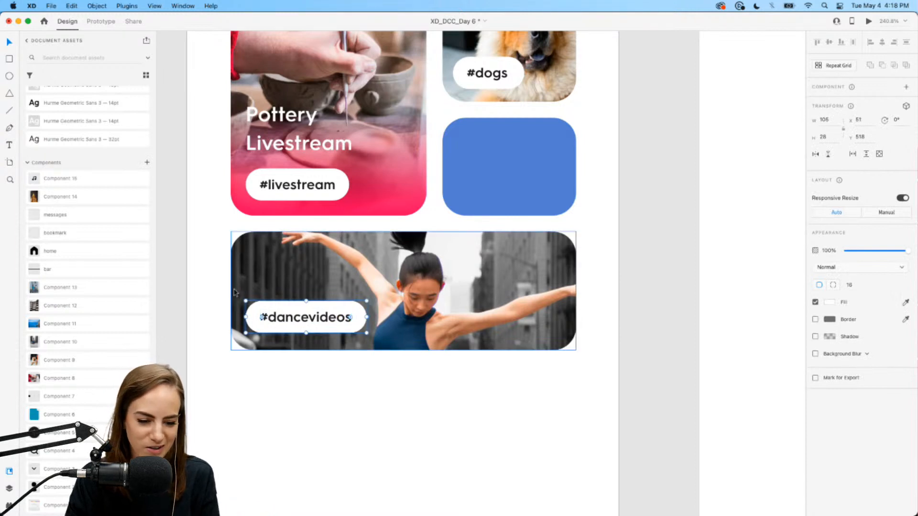
left_click(217, 290)
scroll(217, 291, "up", 3)
left_click(310, 412)
left_click(299, 451)
left_click(478, 344)
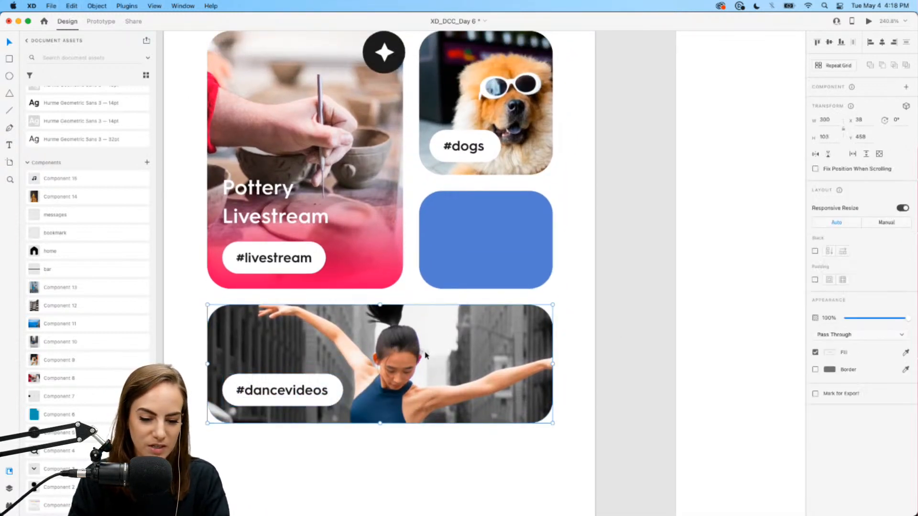
scroll(478, 344, "up", 2)
- Place the jeans and sneakers photo, mask it into the small blue card and frame the sneakers
left_click(546, 330)
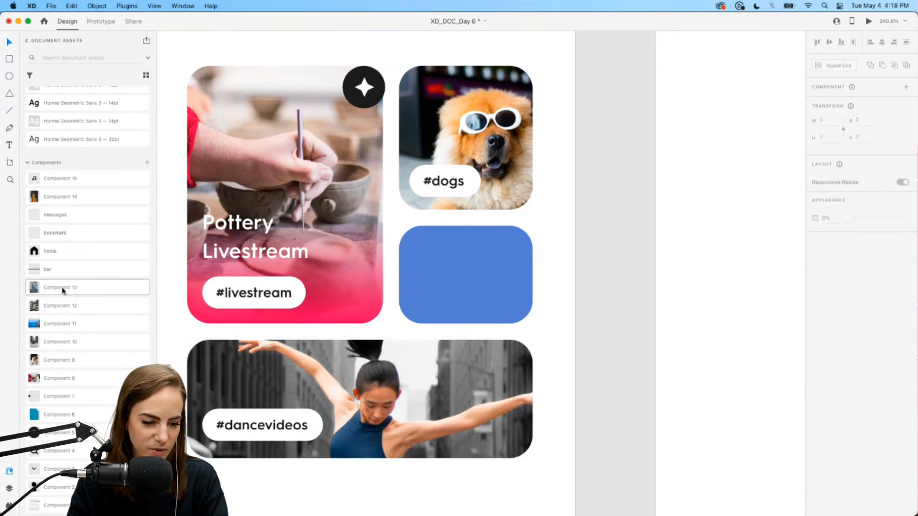
left_click_drag(85, 289, 420, 214)
key("super+bracketleft")
key("super+bracketleft")
key("super+bracketleft")
key("super+bracketleft")
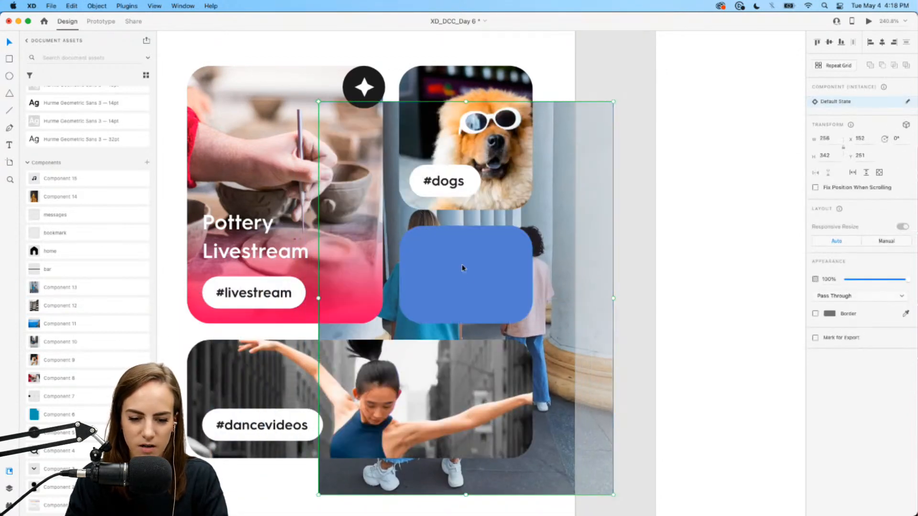
left_click(465, 278, "shift")
key("super+shift+m")
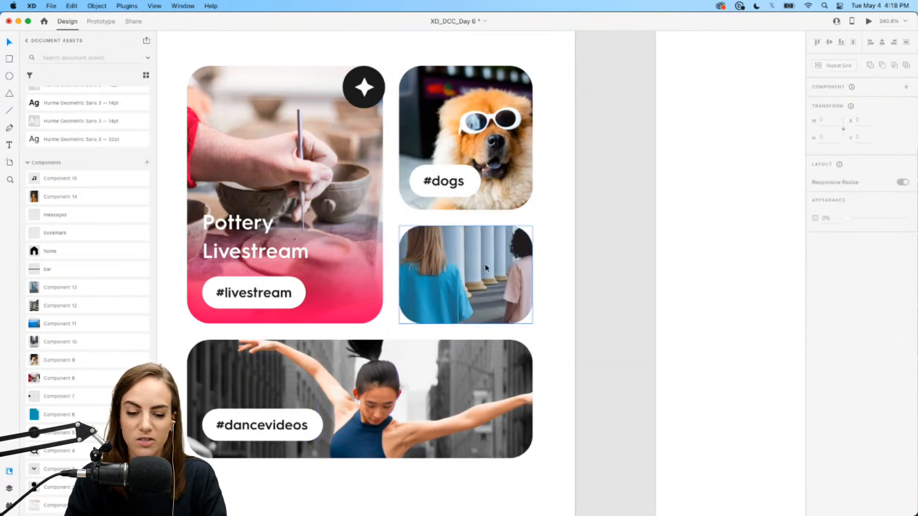
double_click(485, 267)
left_click_drag(485, 268, 546, 117)
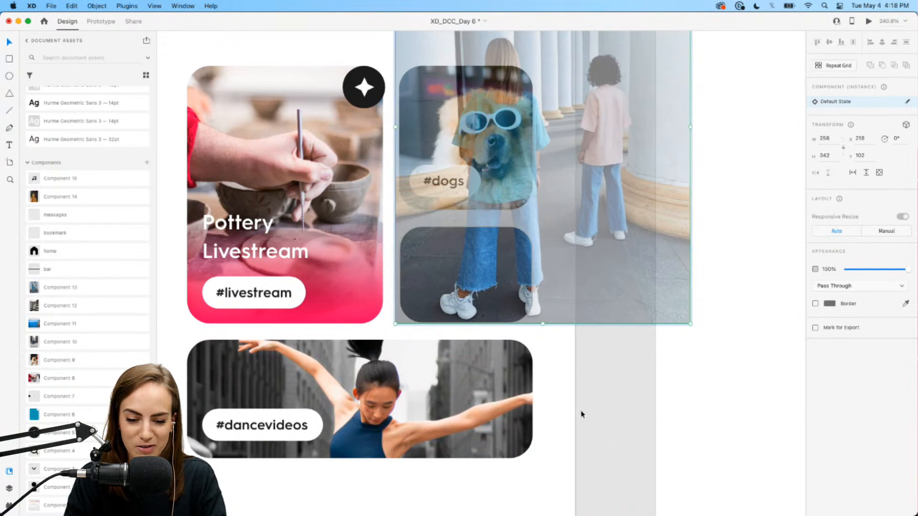
left_click(552, 425)
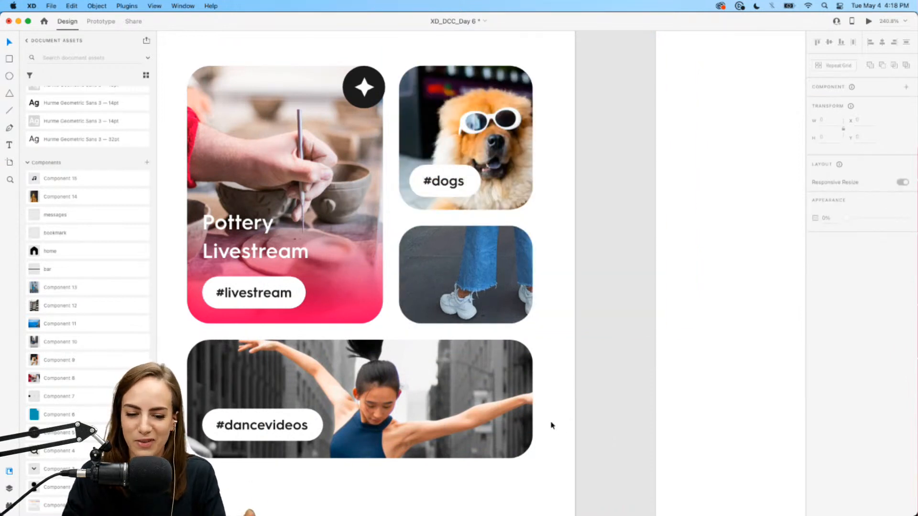
- Copy the #dogs pill onto the sneakers card and retype it as #shoes
left_click(451, 164)
left_click(536, 235)
left_click_drag(457, 181, 457, 295)
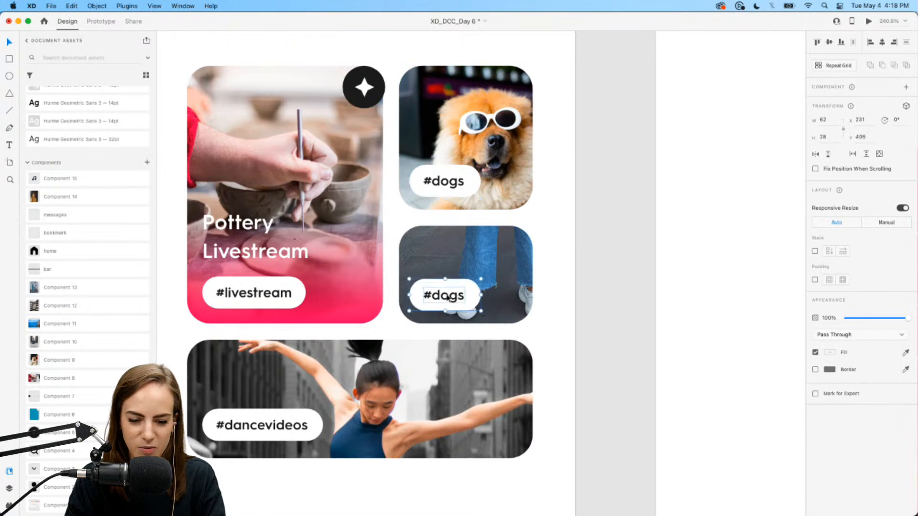
double_click(447, 296)
type("#shoe")
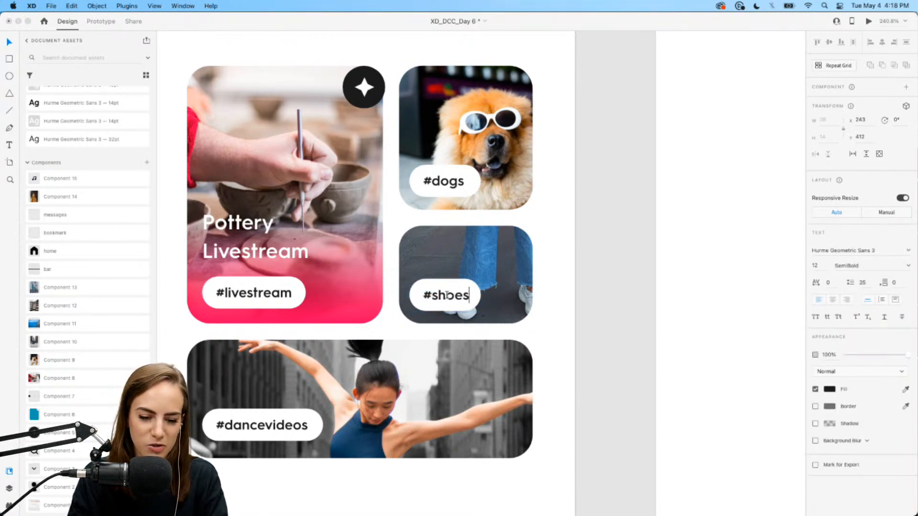
key("Escape")
left_click(563, 328)
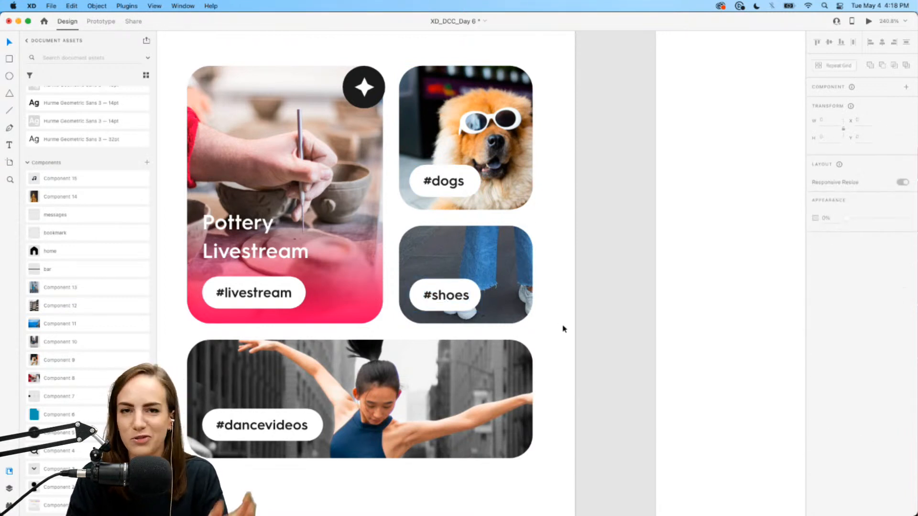
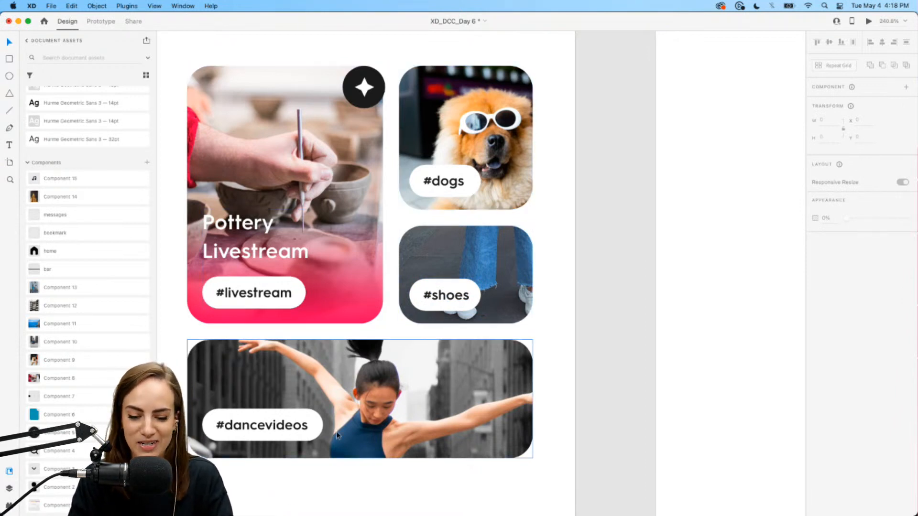
- Group the #dogs and #shoes cards into a stack and test reordering them
left_click(470, 271)
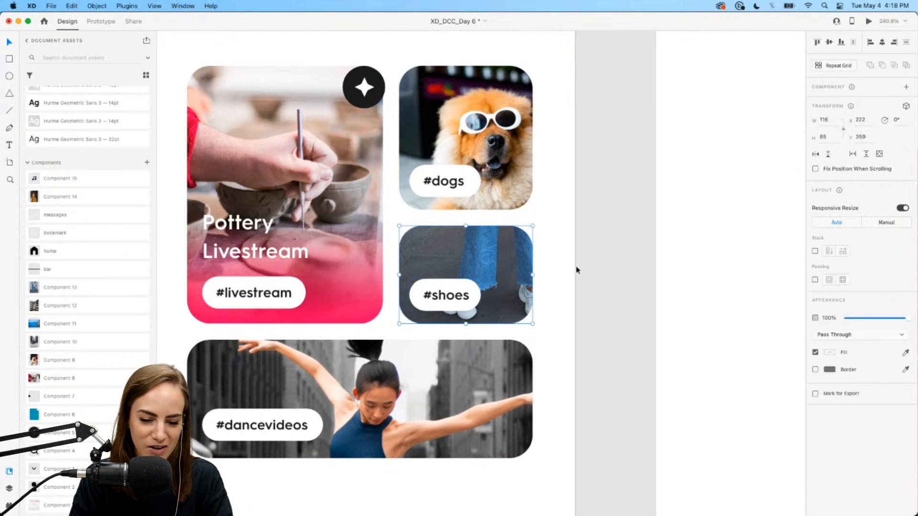
scroll(576, 271, "down", 3)
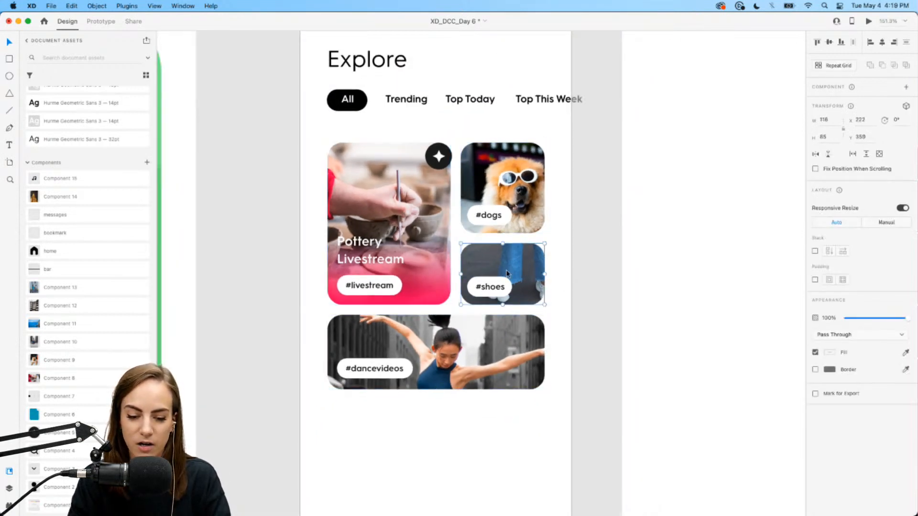
scroll(486, 306, "up", 2)
left_click(580, 302)
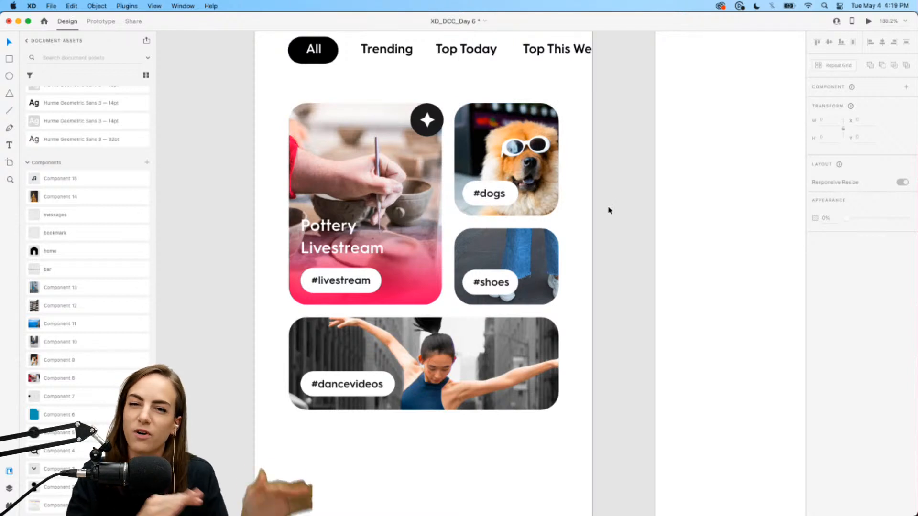
left_click(510, 279)
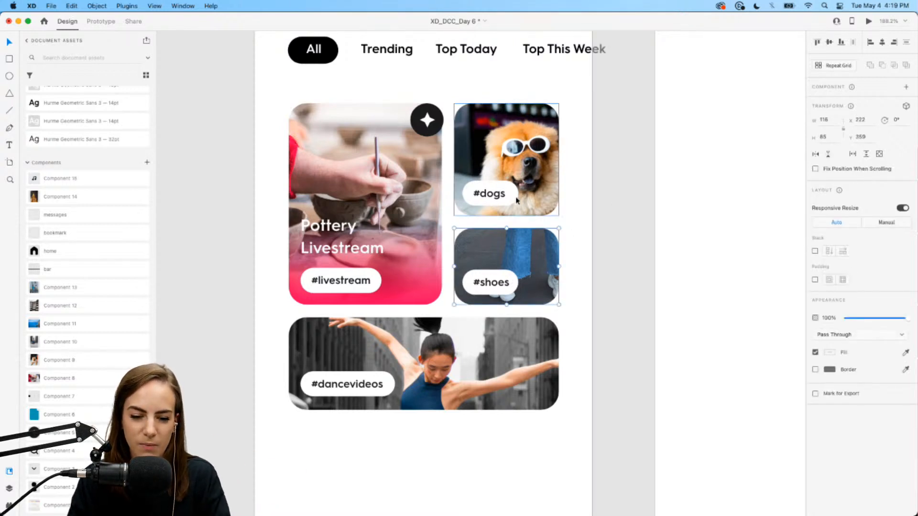
left_click(521, 191, "shift")
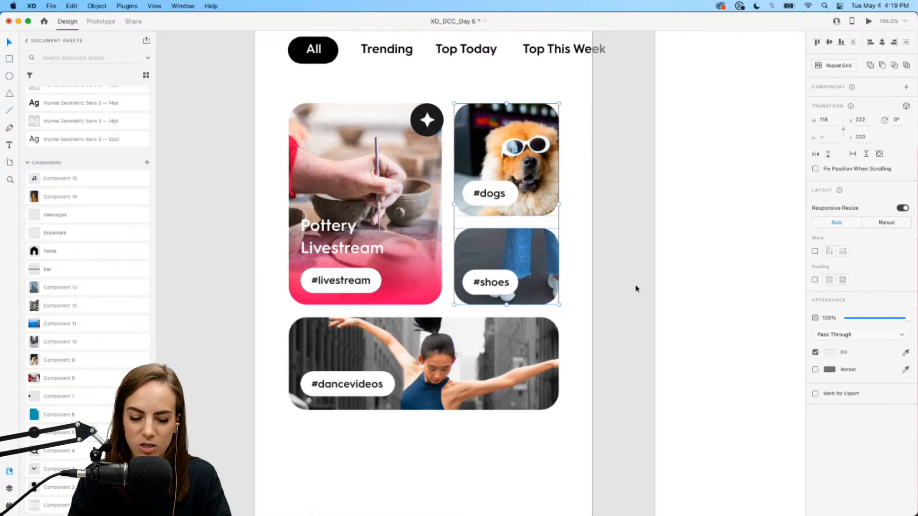
key("super+g")
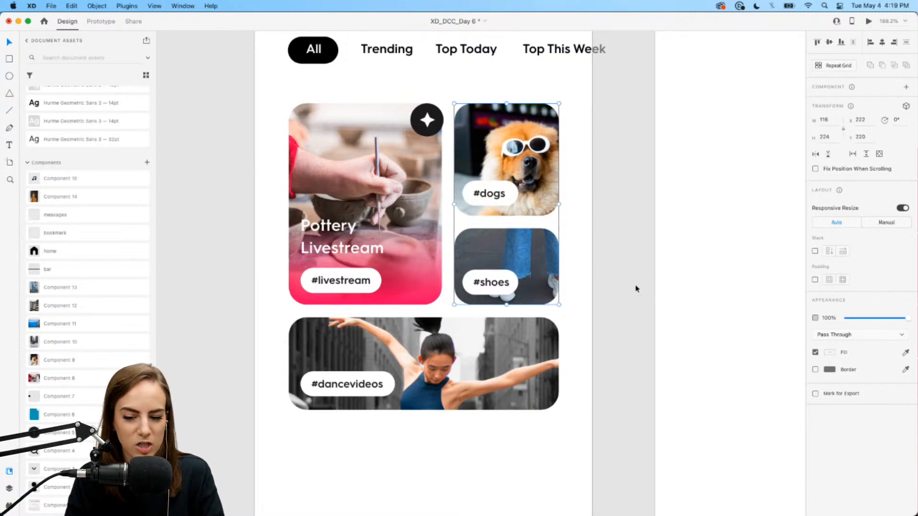
left_click(815, 252)
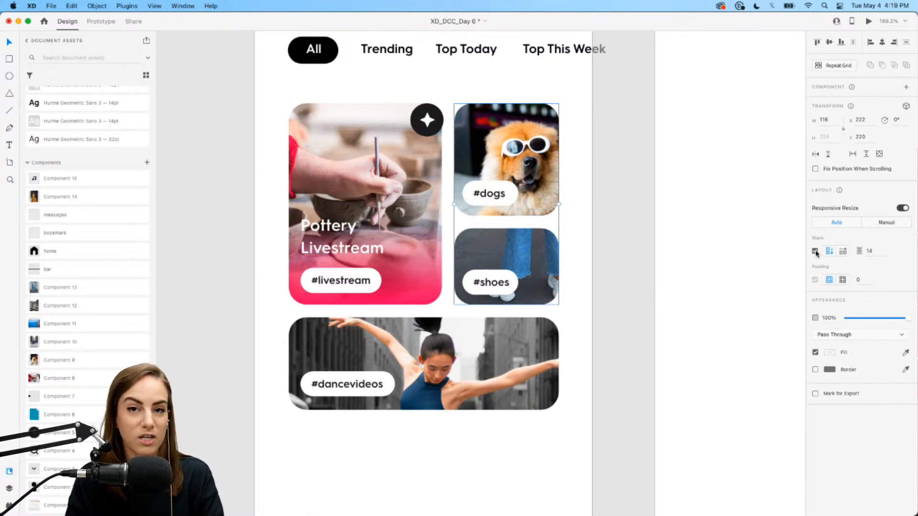
double_click(542, 266)
mouse_move(542, 266)
left_mouse_down()
mouse_move(534, 144)
mouse_move(533, 248)
mouse_move(533, 153)
mouse_move(520, 236)
mouse_move(550, 262)
left_mouse_up()
left_click(582, 274)
- Stack the dogs/shoes column with the Pottery card, keeping the column right of Pottery
left_click(495, 271)
left_click(421, 256, "shift")
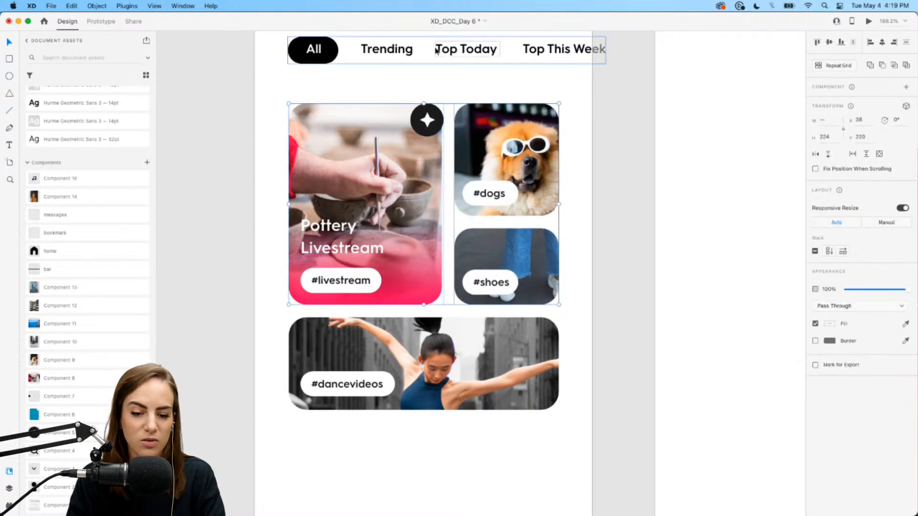
left_click(435, 95)
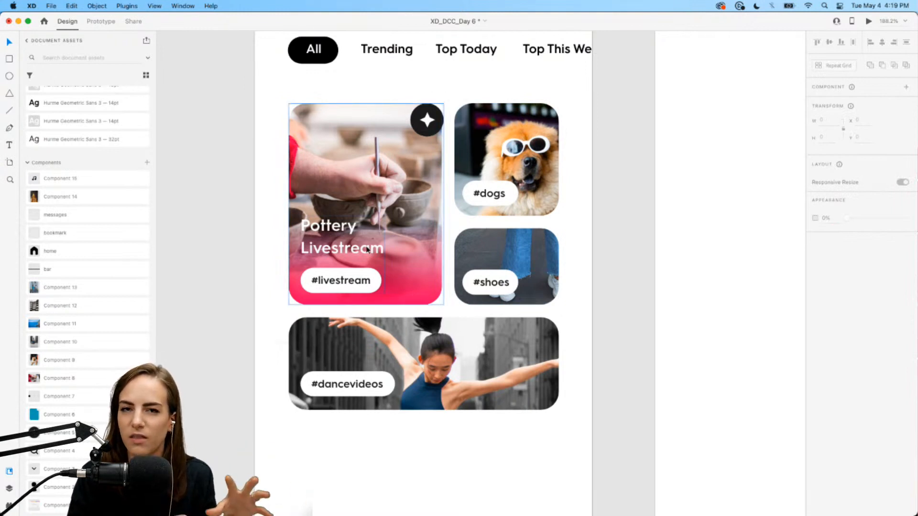
left_click(493, 260)
left_click(405, 253, "shift")
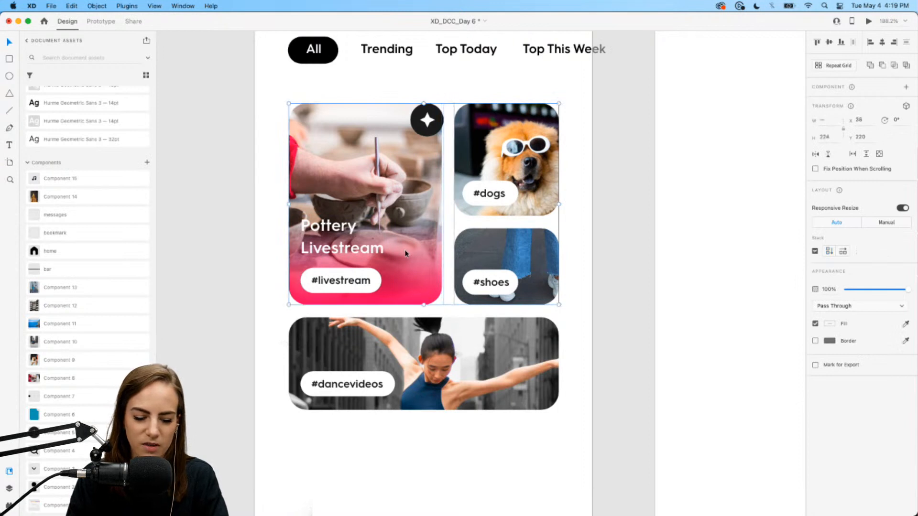
key("super+g")
left_click(814, 251)
left_click_drag(516, 191, 445, 189)
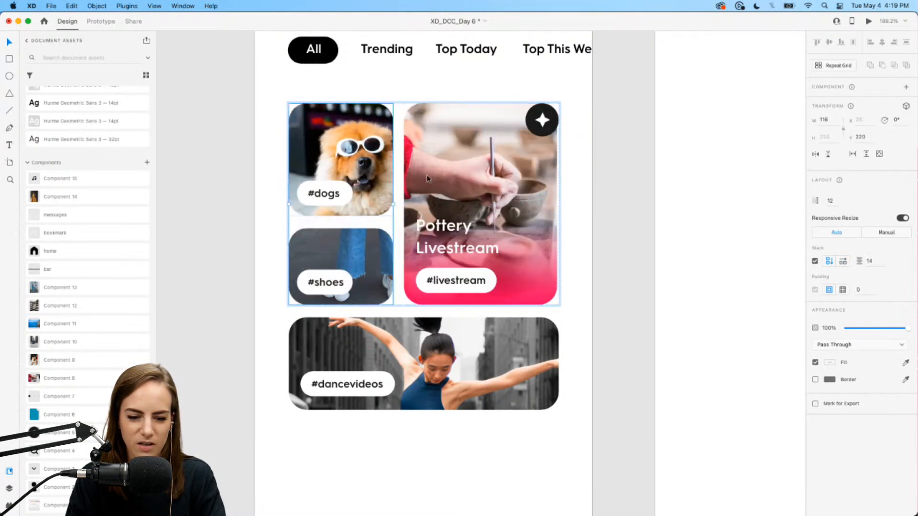
left_click(608, 241)
left_click(343, 153)
left_click_drag(342, 153, 489, 153)
left_click_drag(515, 269, 514, 144)
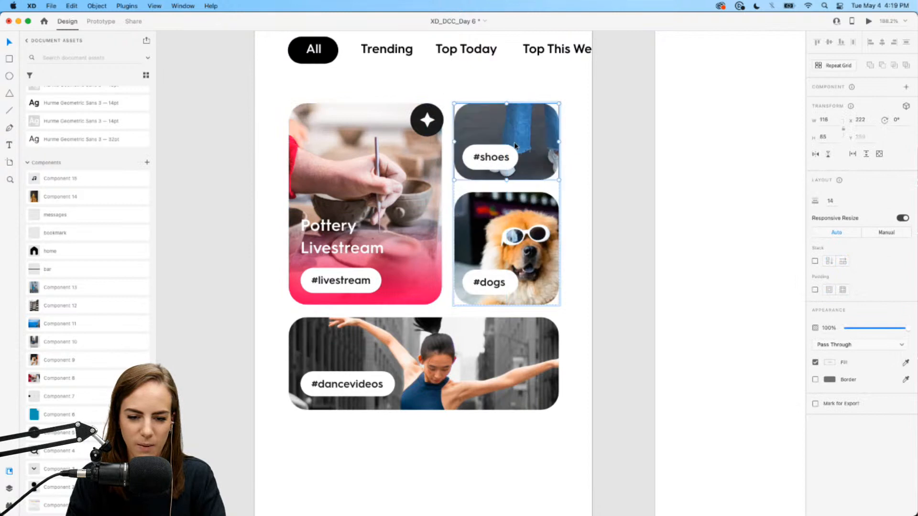
left_click(580, 189)
- Stack the card grid vertically with the dance card and place the three-dot pager beneath it
scroll(576, 198, "down", 1)
left_click(487, 303)
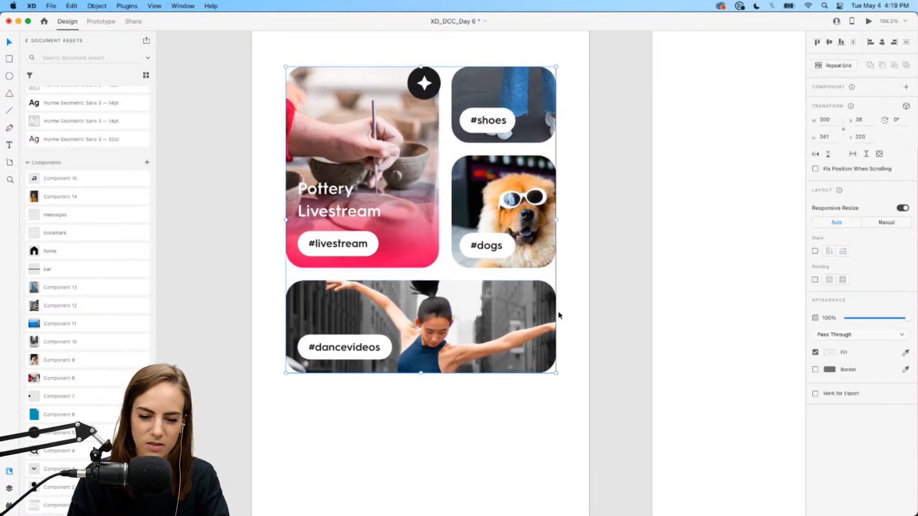
left_click(815, 251)
left_click_drag(536, 334, 517, 358)
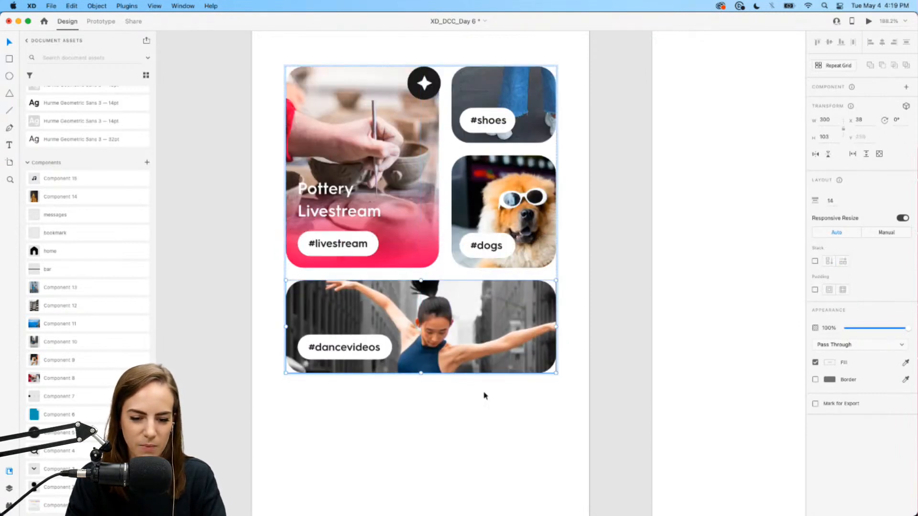
left_click(437, 440)
scroll(436, 435, "up", 3)
left_click_drag(49, 396, 431, 288)
- Group the Explore heading, tab row, card grid and pager into a vertical stack
scroll(430, 290, "down", 3)
scroll(430, 290, "down", 2)
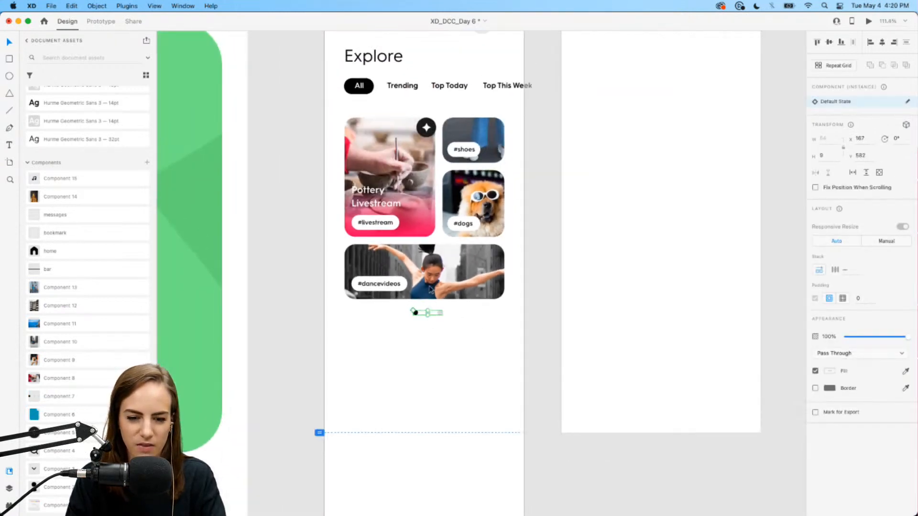
scroll(438, 320, "up", 2)
scroll(439, 318, "up", 2)
left_click(454, 314, "shift")
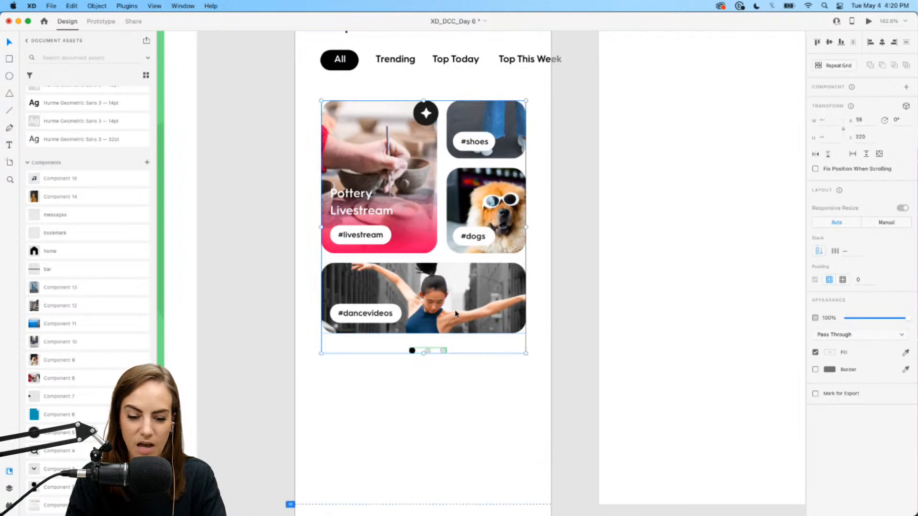
left_click(437, 58, "shift")
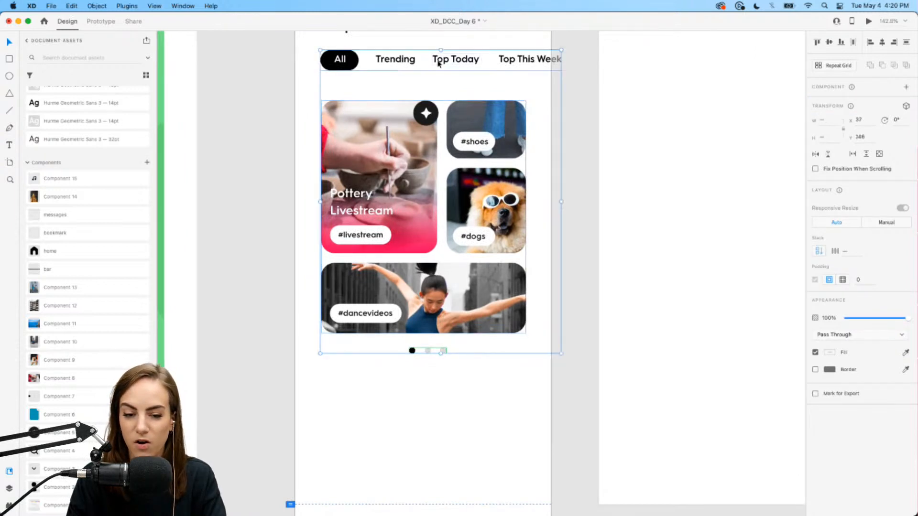
scroll(436, 61, "up", 2)
left_click(362, 86, "shift")
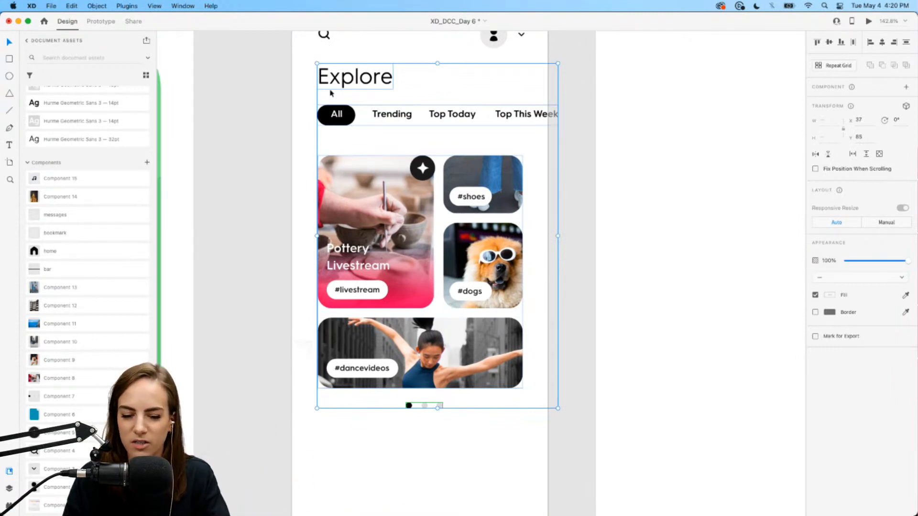
key("super+g")
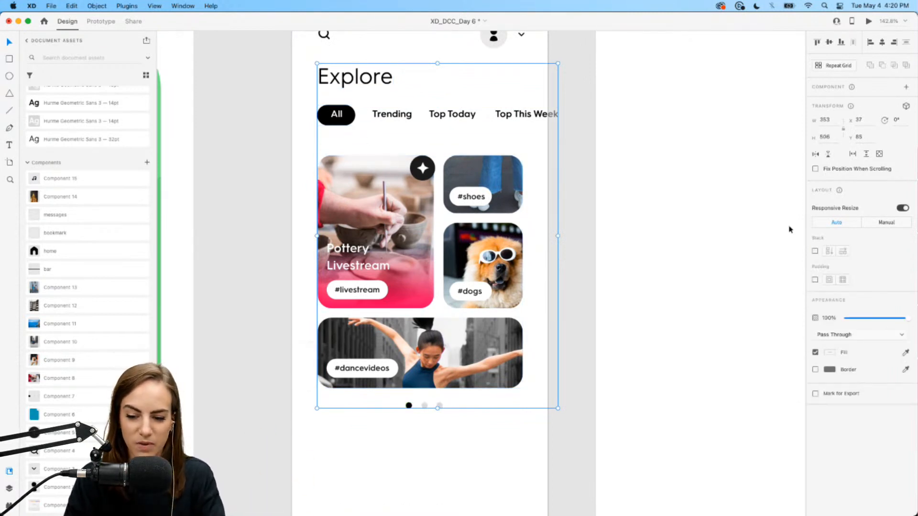
left_click(814, 252)
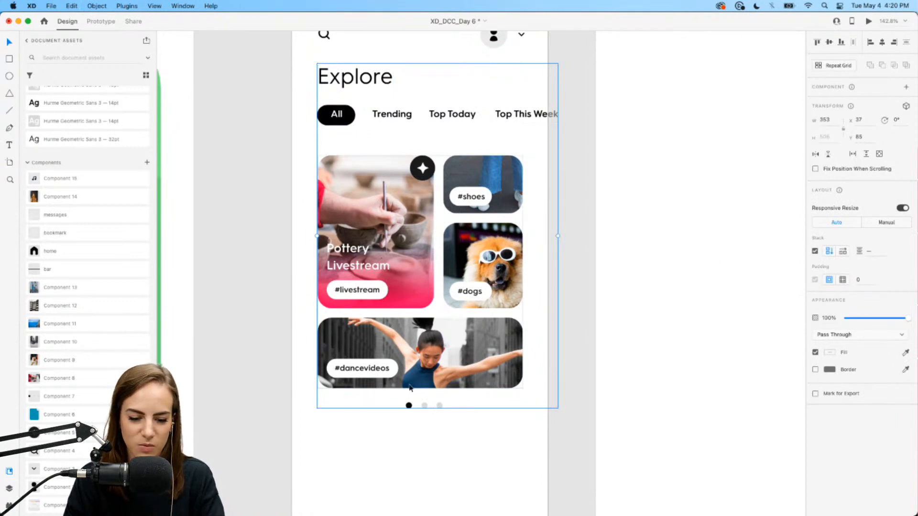
- Try reordering the pager and card grid, then undo so the tabs stay above the cards
left_click_drag(425, 406, 445, 356)
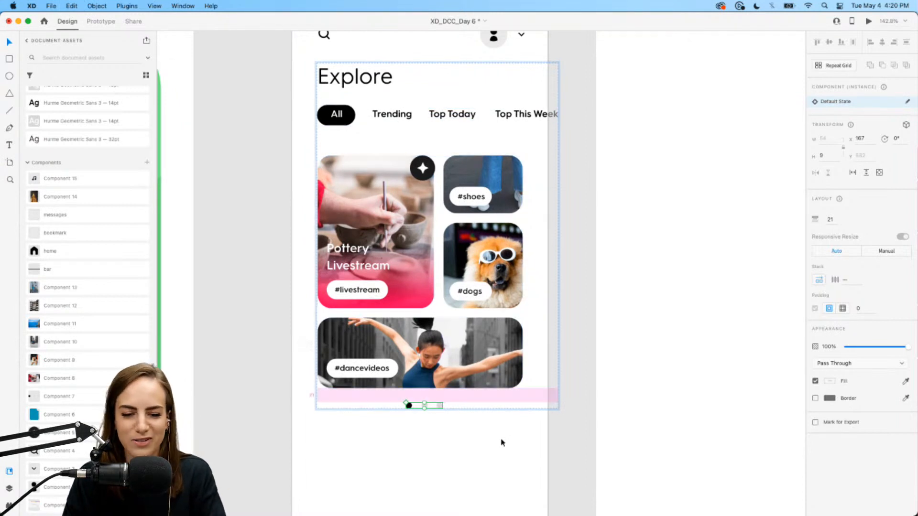
left_click(471, 366)
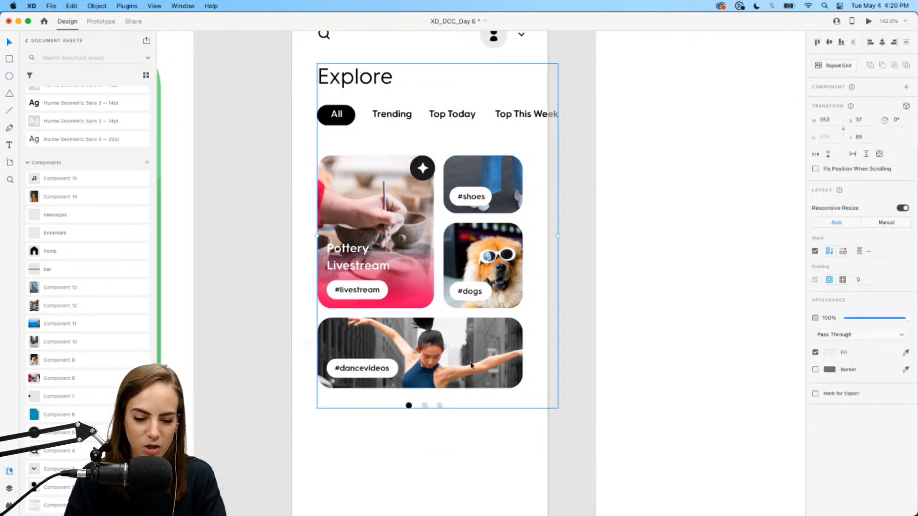
left_click_drag(471, 366, 471, 316)
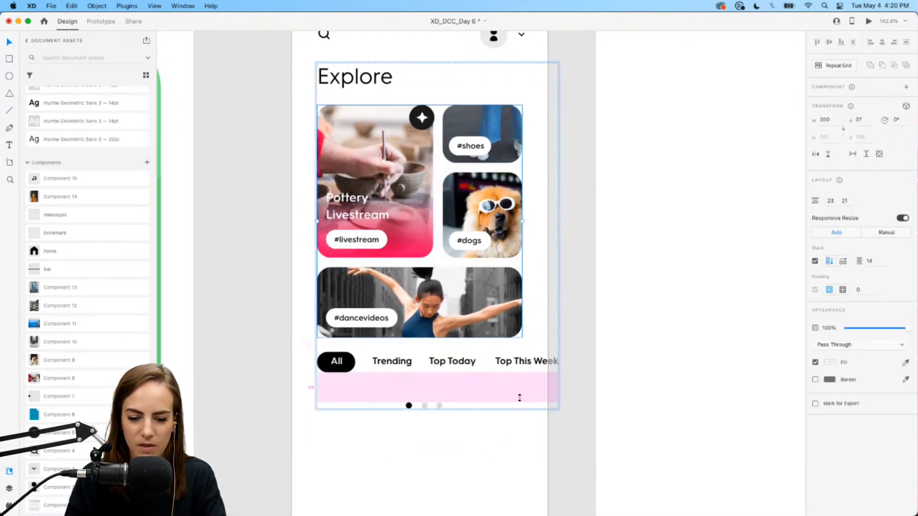
left_click(492, 440)
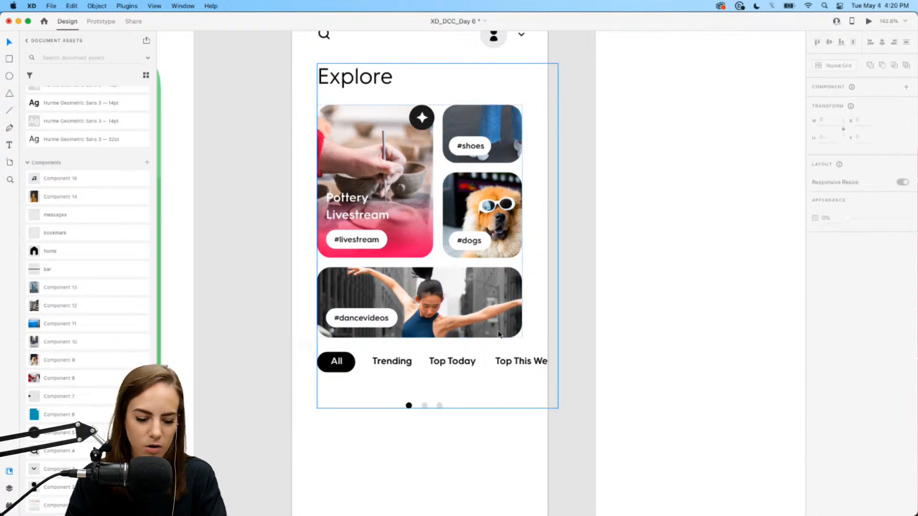
key("super+z")
left_click(662, 155)
key("Escape")
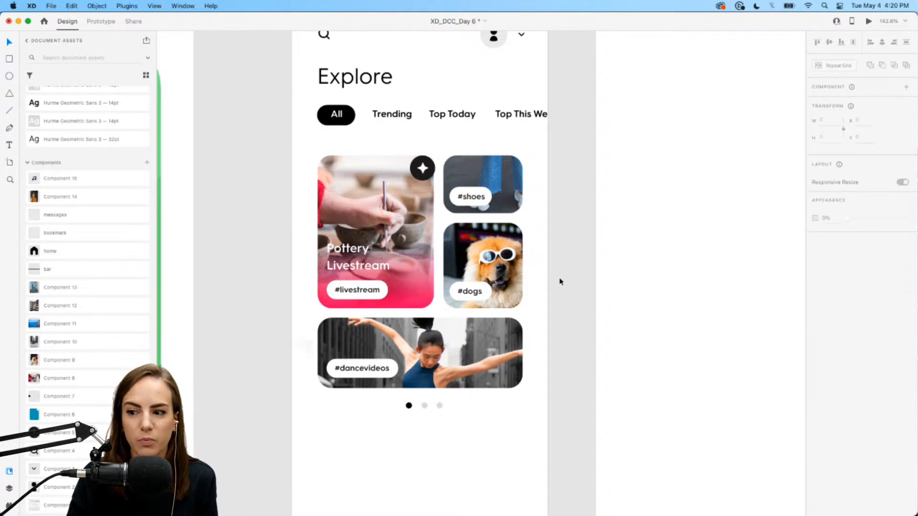
scroll(560, 281, "up", 2)
scroll(560, 281, "left", 3)
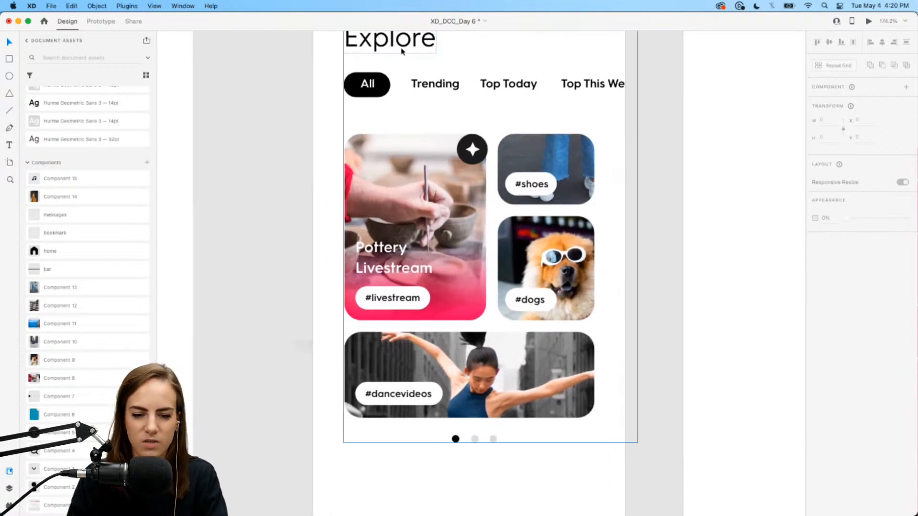
- Copy the Explore heading below the pager dots and retype it as 'Top Videos'
left_click(403, 49)
key("super+shift+g")
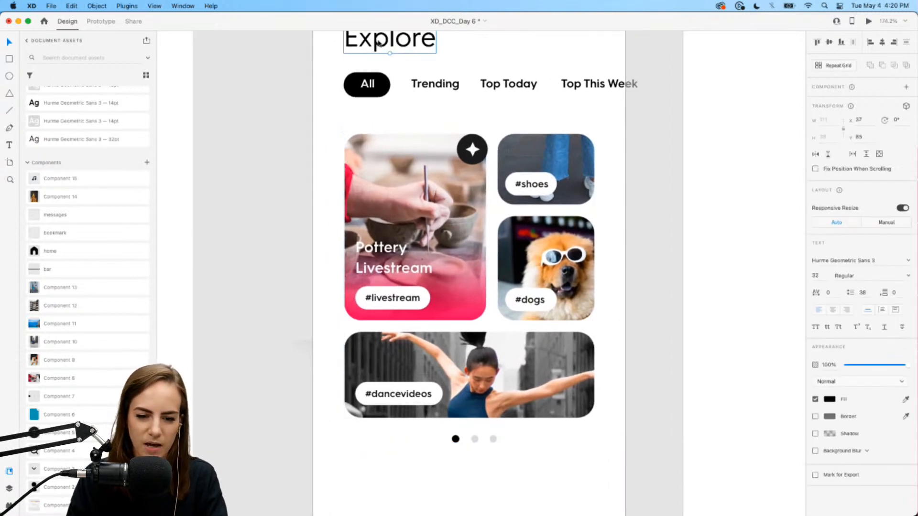
left_click_drag(388, 42, 387, 465)
scroll(374, 432, "down", 3)
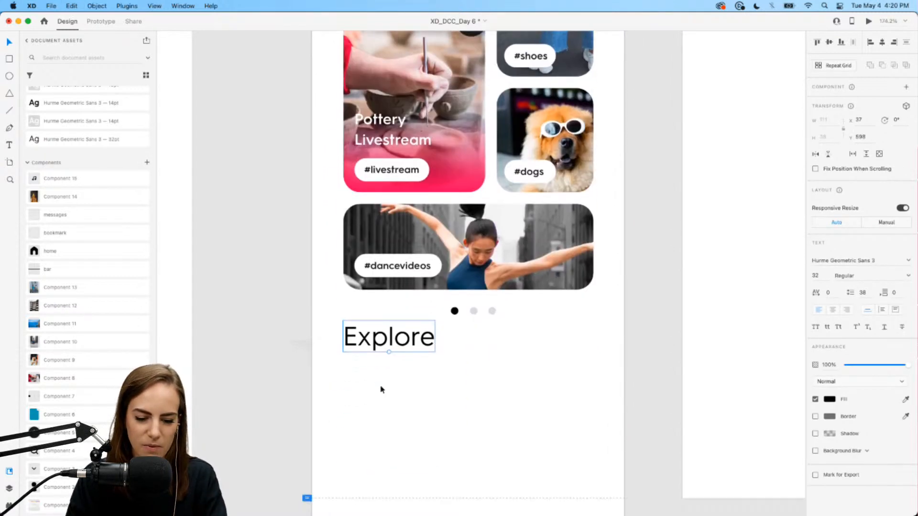
double_click(391, 341)
type("Top ")
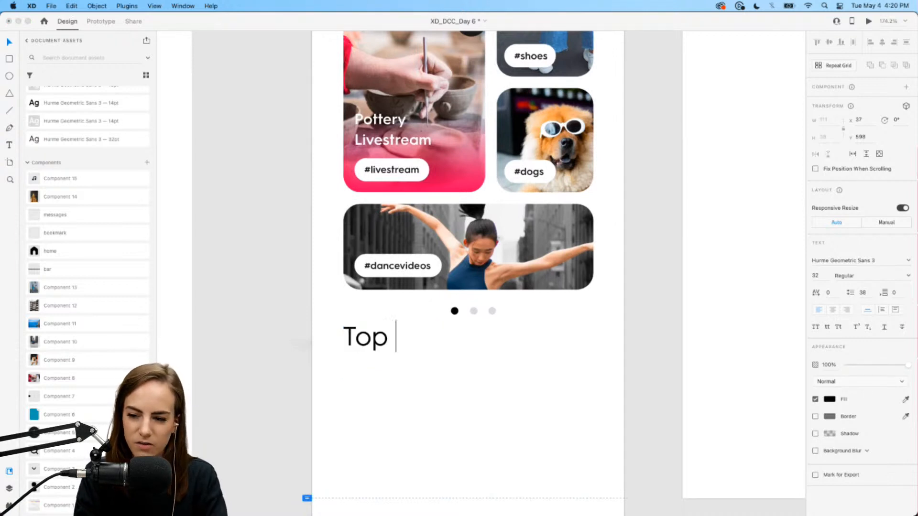
type("Videos")
key("Escape")
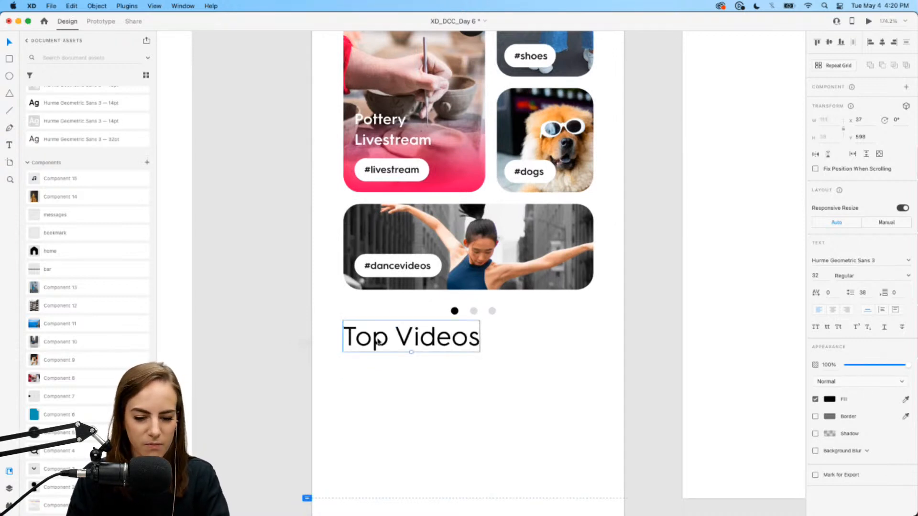
left_click_drag(373, 343, 373, 363)
- Try the 12pt, 14pt and 33pt character styles on Top Videos, then undo to 32pt Regular
scroll(71, 261, "up", 5)
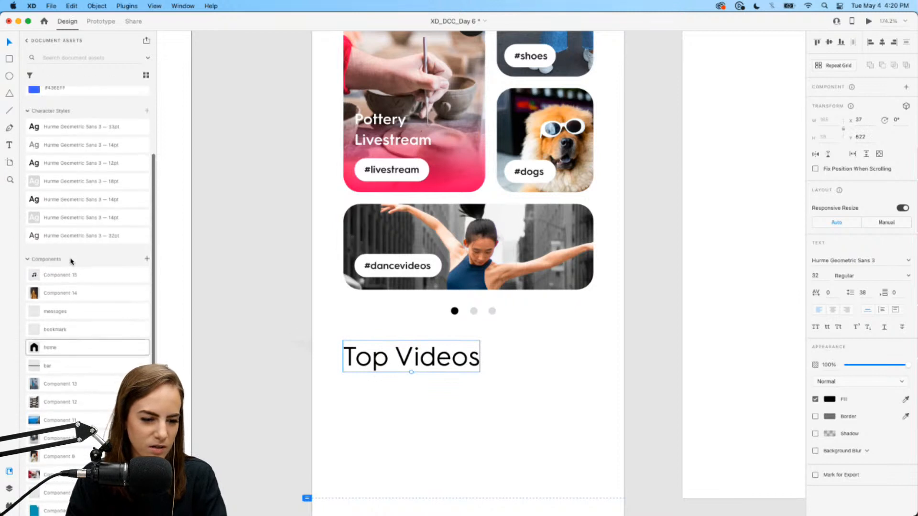
left_click(88, 181)
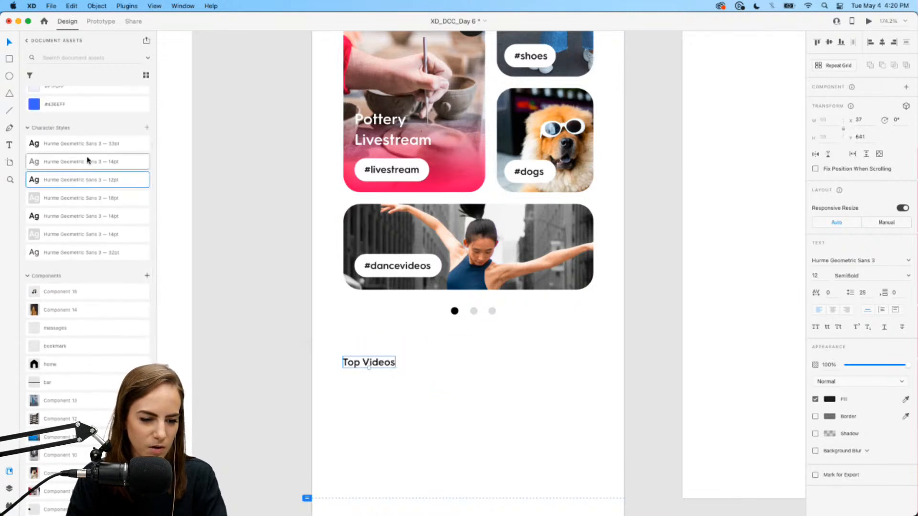
left_click(87, 162)
left_click(89, 144)
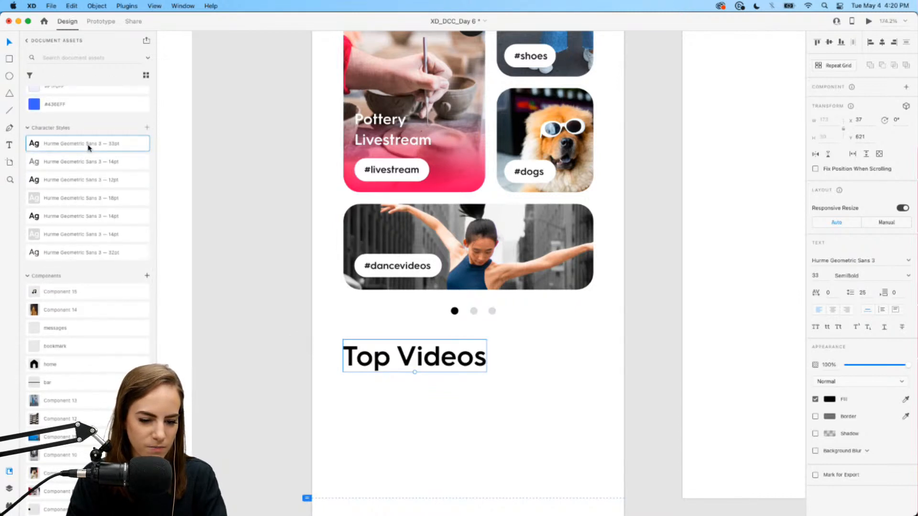
left_click(86, 216)
left_click(442, 384)
left_click(372, 365)
left_click(426, 375)
key("super+z")
key("super+z")
key("super+z")
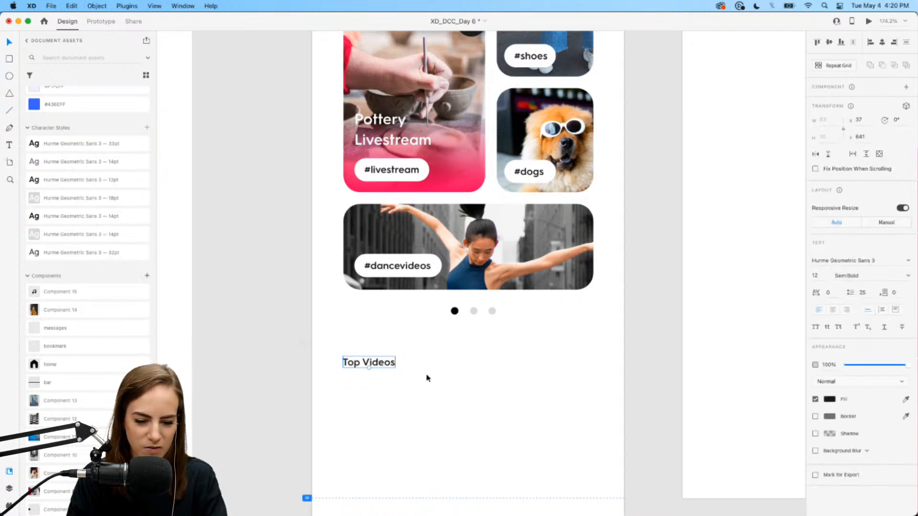
key("super+z")
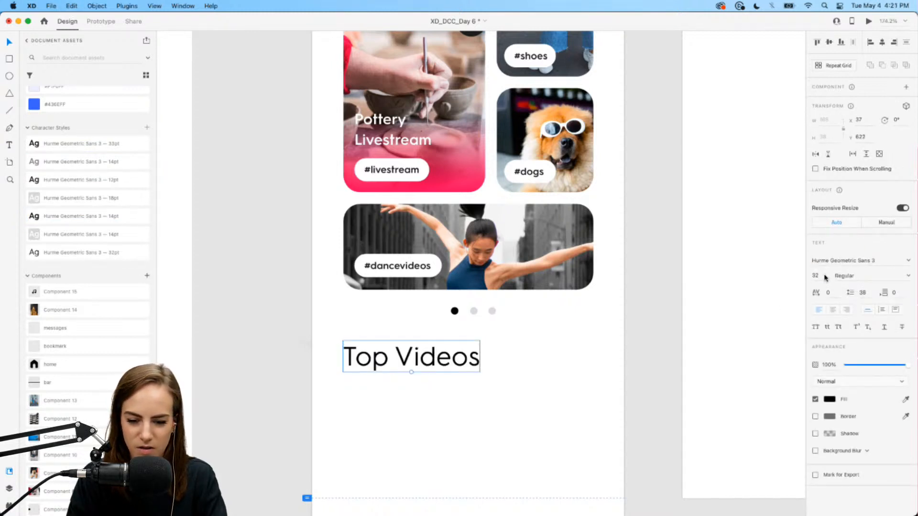
- Set the Top Videos heading to 20pt and move it up closer to the dots
type("20")
key("Return")
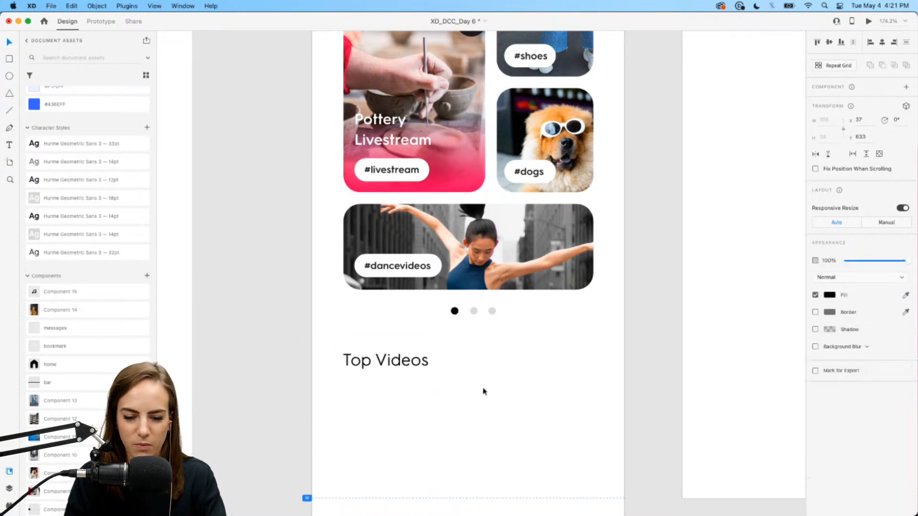
left_click_drag(395, 359, 395, 352)
left_click(488, 402)
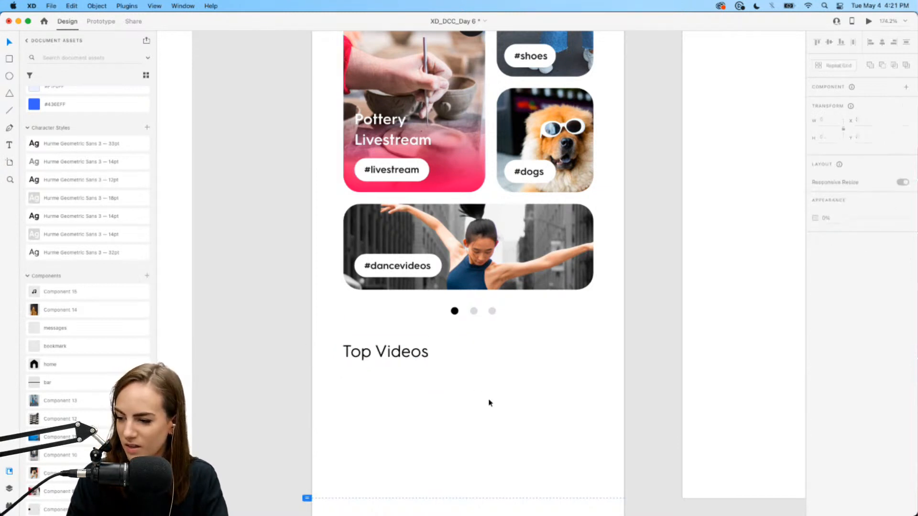
scroll(488, 402, "up", 5)
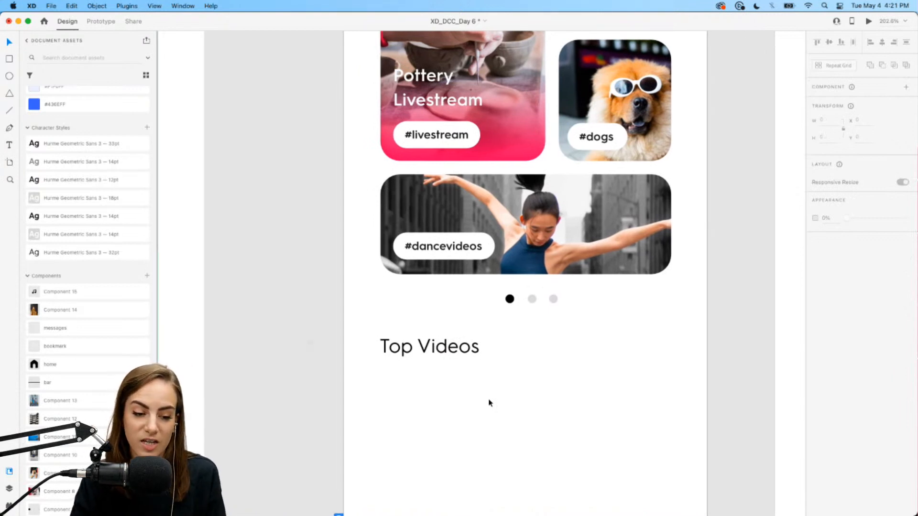
scroll(488, 402, "down", 5)
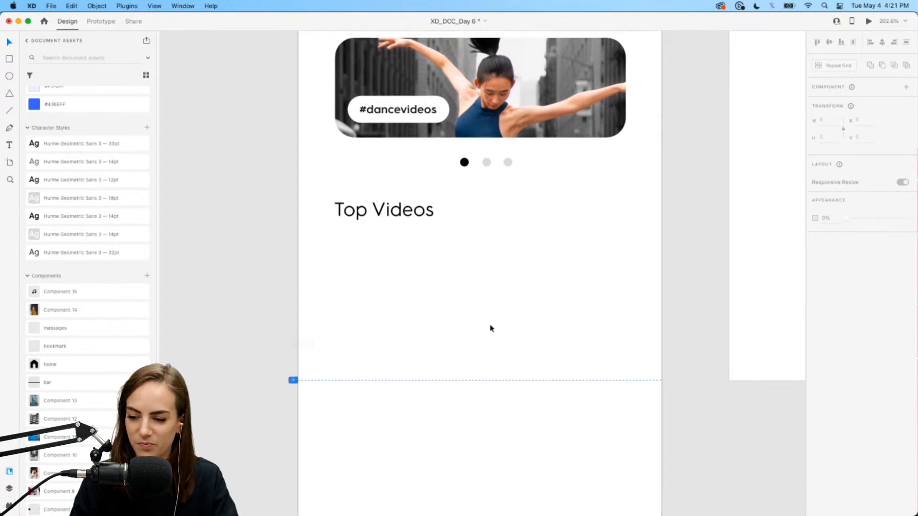
scroll(483, 277, "down", 2)
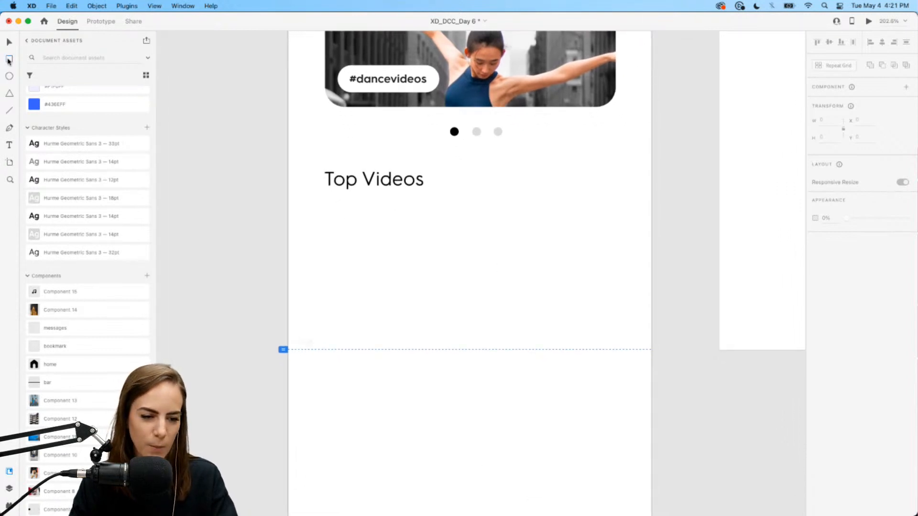
- Draw a rounded rectangle under Top Videos and fill it with the staircase image
mouse_move(323, 205)
left_mouse_down()
mouse_move(377, 252)
mouse_move(421, 271)
left_mouse_up()
left_click_drag(415, 214, 404, 217)
left_click(277, 283)
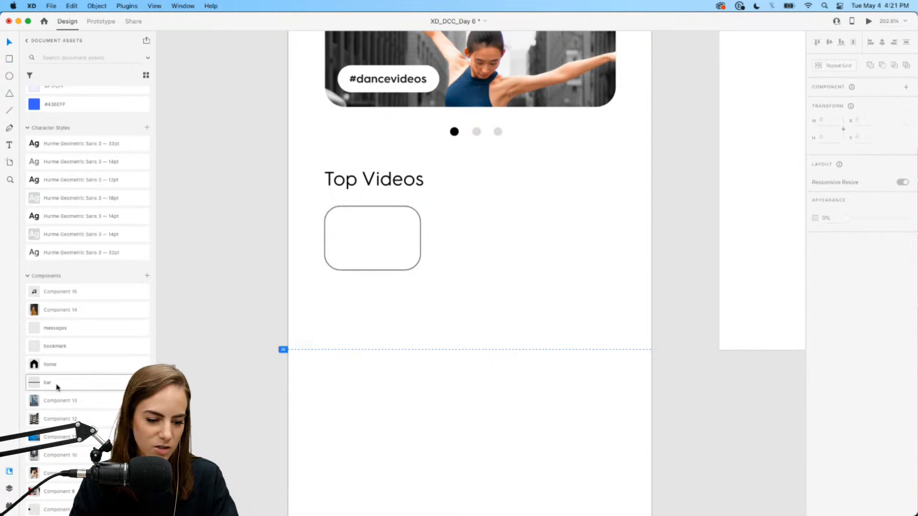
left_click_drag(66, 412, 393, 254)
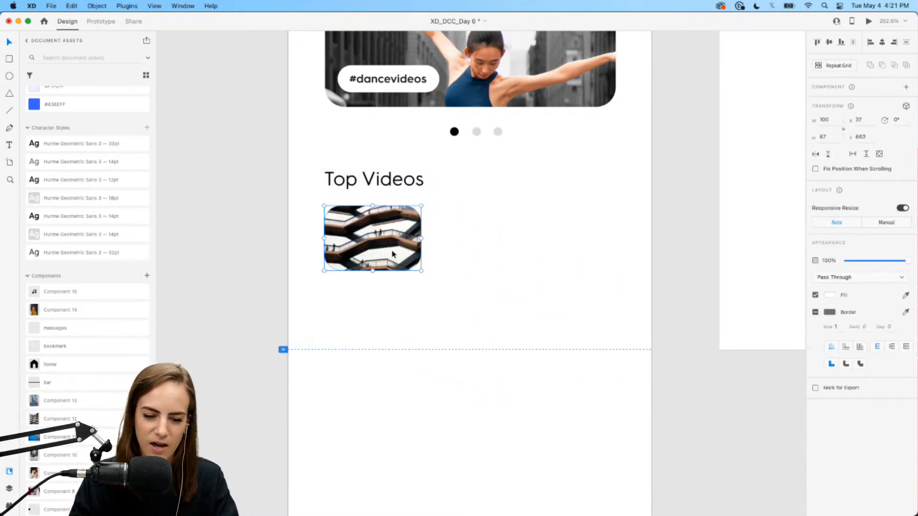
left_click(501, 273)
scroll(500, 271, "up", 5)
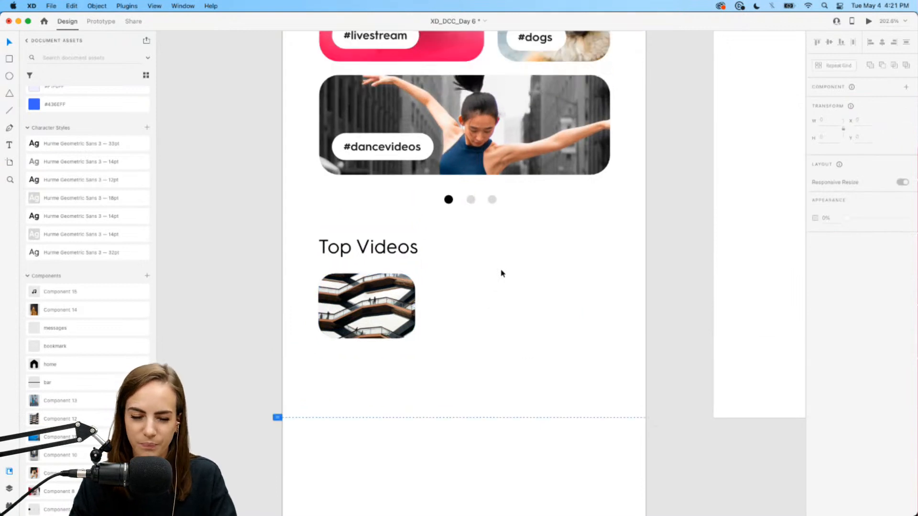
scroll(500, 271, "down", 3)
- Duplicate the heading beside the thumbnail as the creator's username in the 14pt style
left_click(344, 244)
left_click_drag(344, 244, 458, 286)
double_click(458, 286)
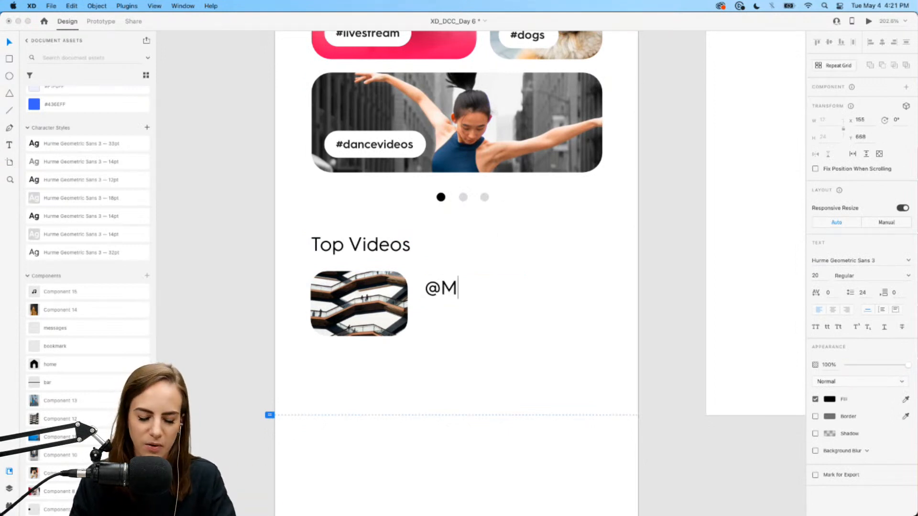
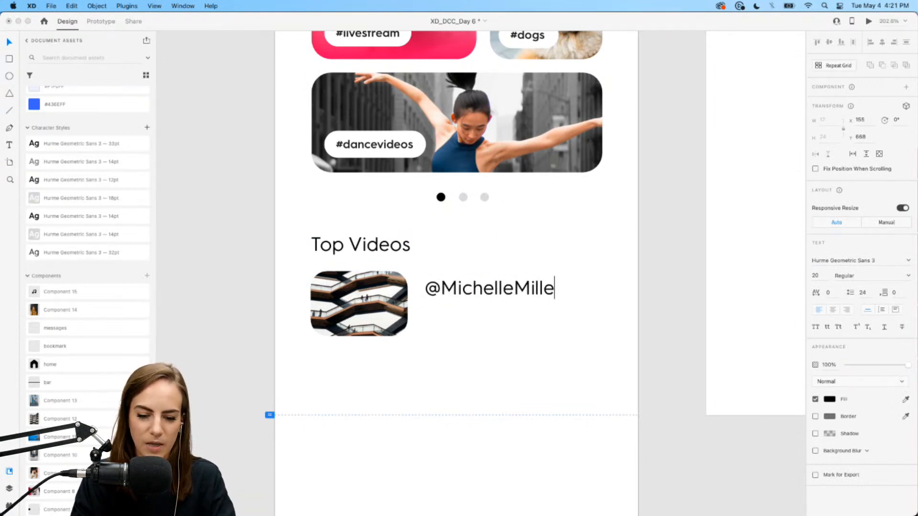
key("Escape")
left_click(88, 216)
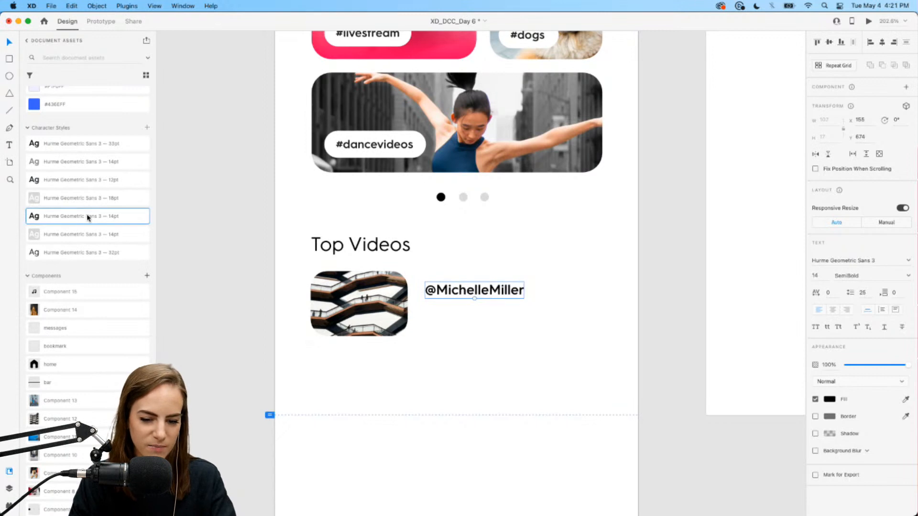
- Add the grey caption 'Vlog of my trip to New York!' below the username
left_click_drag(471, 292, 467, 314)
double_click(465, 314)
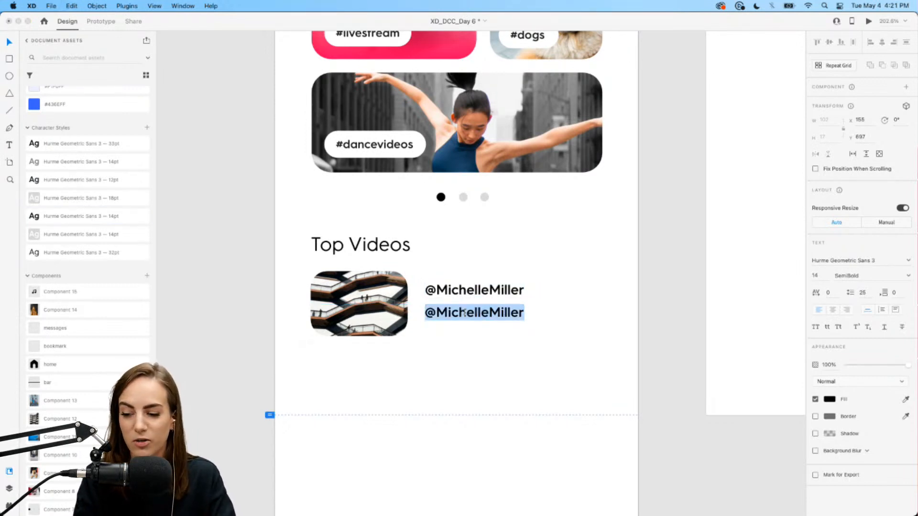
type("Vlog of my trip to New York!")
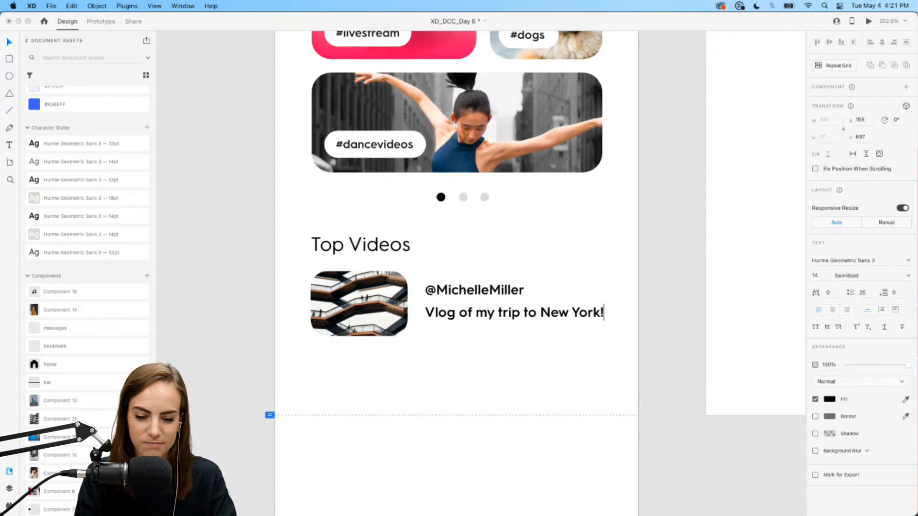
key("Escape")
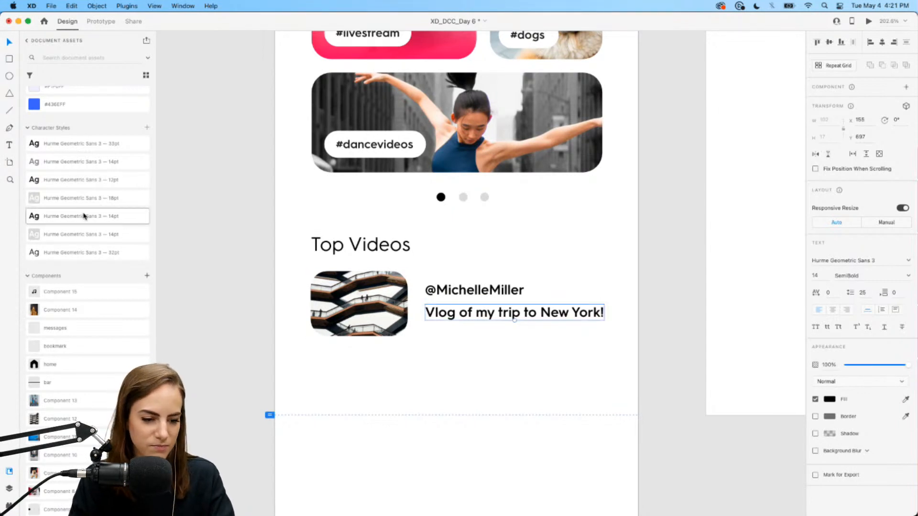
left_click(39, 179)
left_click(487, 295)
left_click(541, 315)
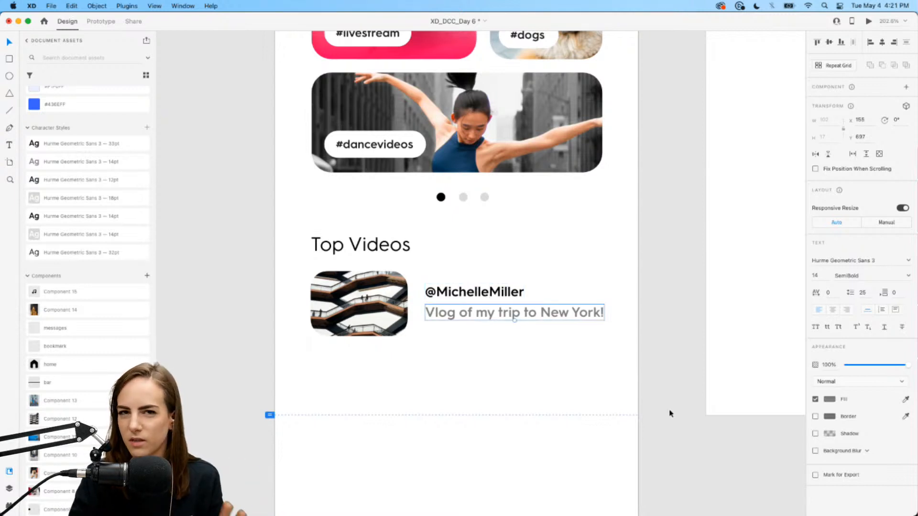
left_click(472, 340)
scroll(91, 353, "down", 3)
- Place a star icon, ungroup and regroup it, and size it beside the username
left_click_drag(59, 433, 550, 275)
scroll(557, 281, "up", 5)
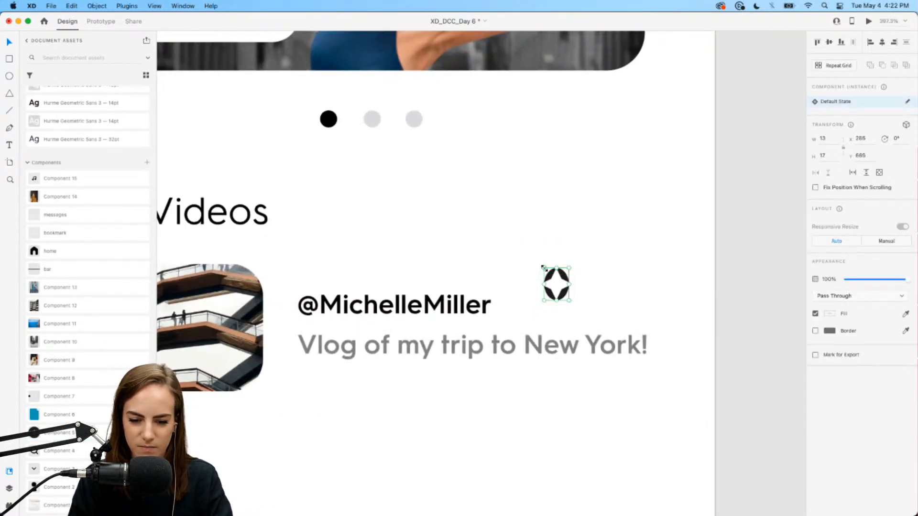
right_click(535, 262)
left_click(581, 402)
key("super+g")
left_click_drag(497, 228, 532, 285)
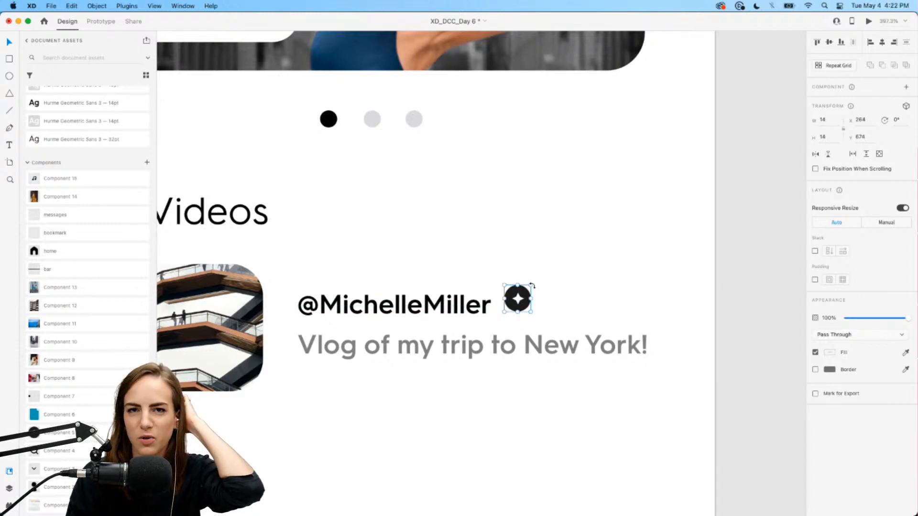
left_click_drag(519, 297, 519, 301)
left_click(568, 299)
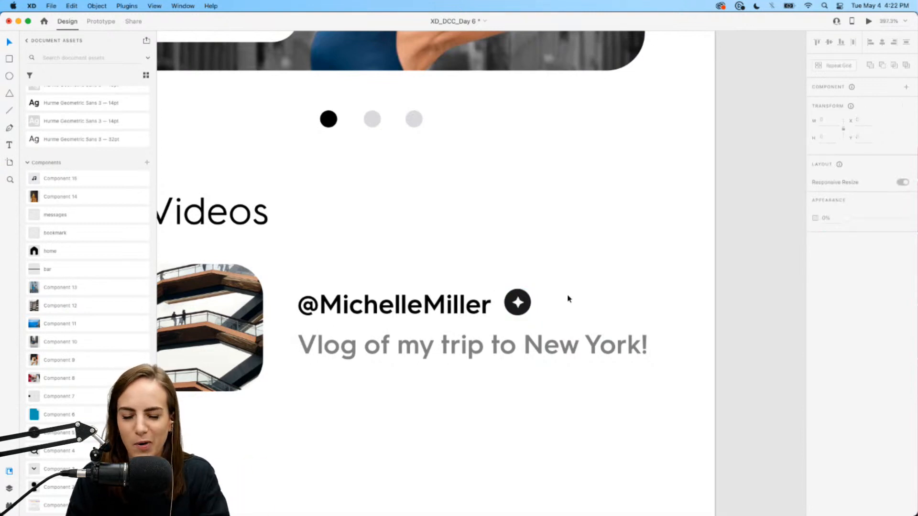
- Group the username and star into a stack spaced 10 apart
scroll(568, 300, "down", 5)
scroll(568, 299, "down", 3)
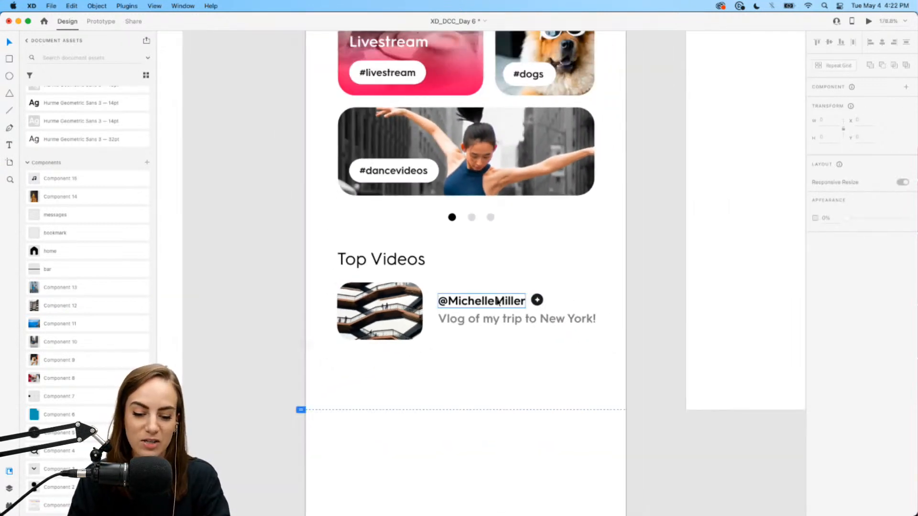
scroll(514, 297, "up", 5)
left_click(543, 305)
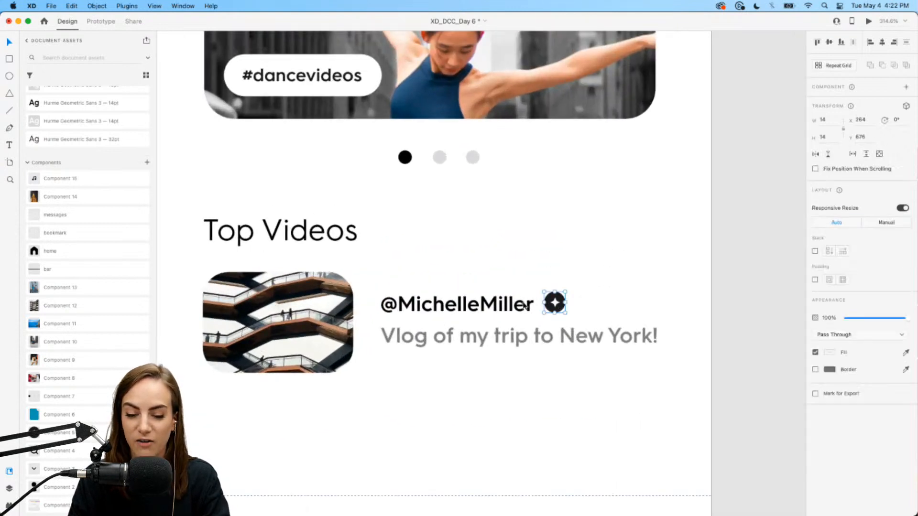
left_click(509, 306, "shift")
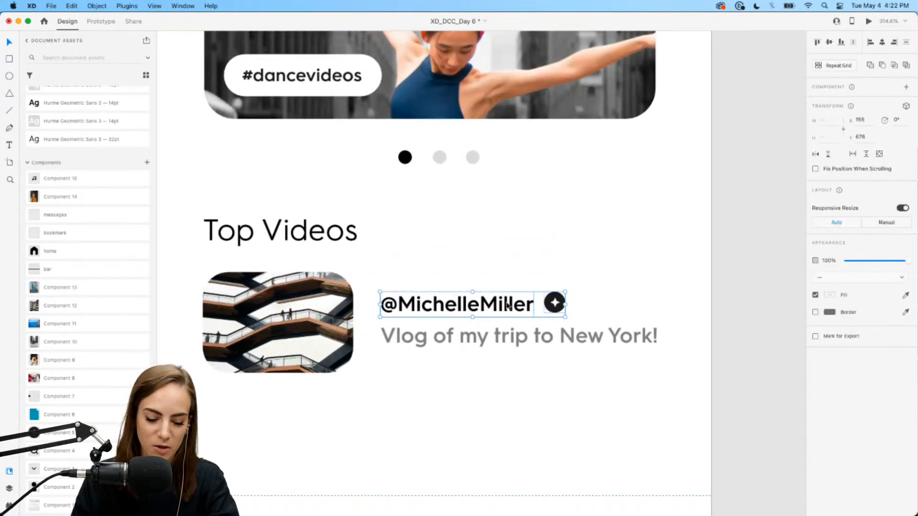
key("super+g")
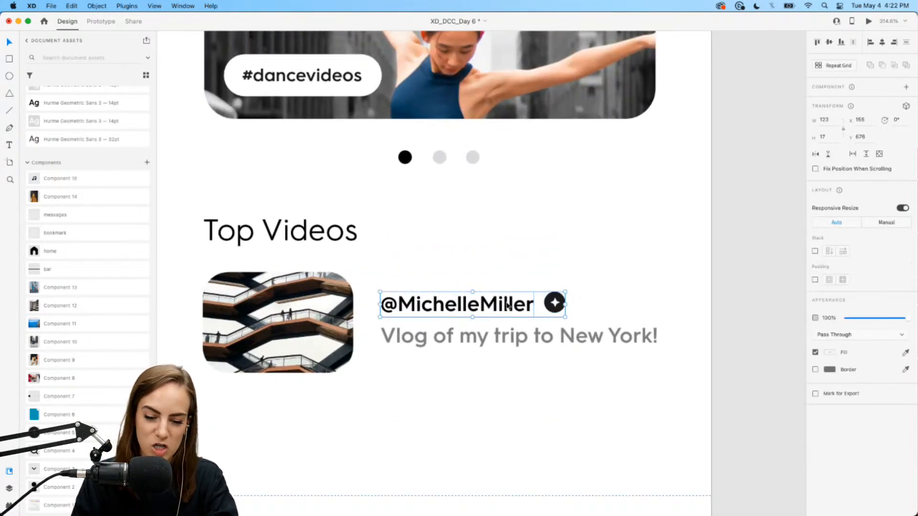
left_click(816, 252)
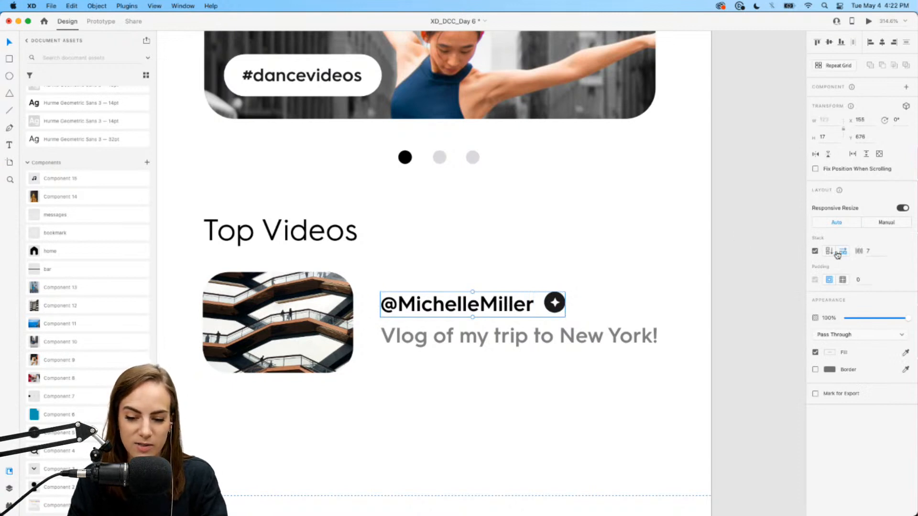
left_click(875, 249)
type("1")
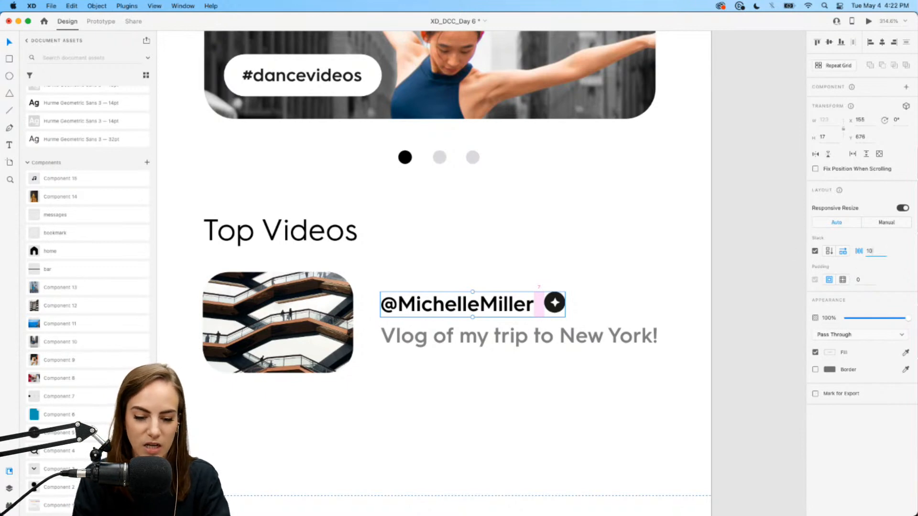
type("0")
key("Return")
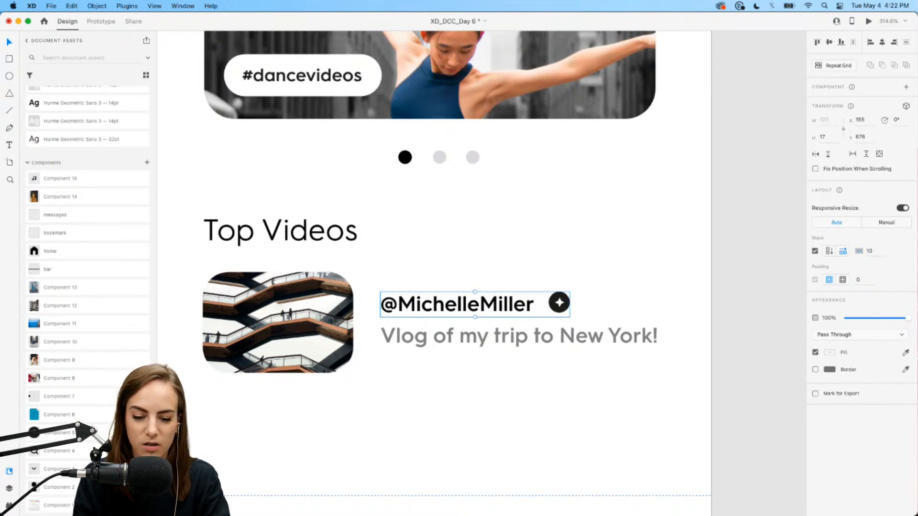
left_click(659, 271)
- Stack the username row and Vlog caption vertically, keeping the username on top
scroll(659, 271, "up", 10)
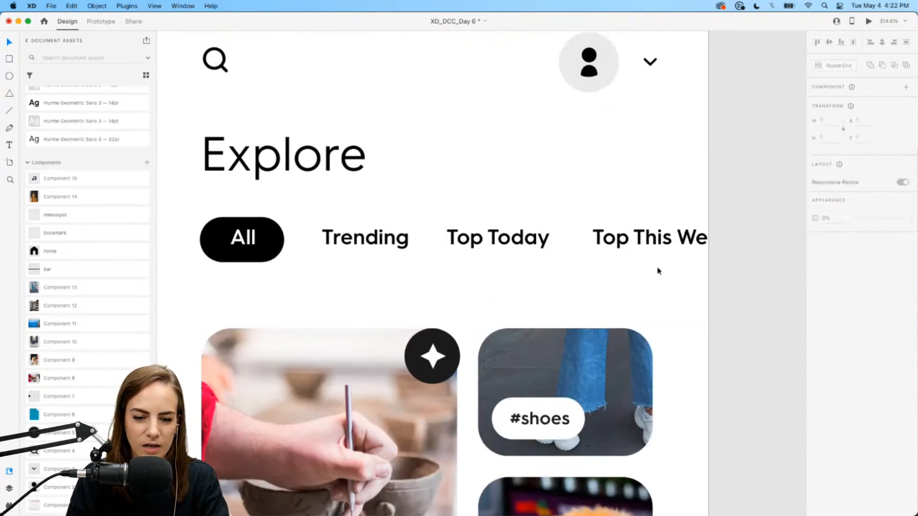
scroll(658, 271, "down", 10)
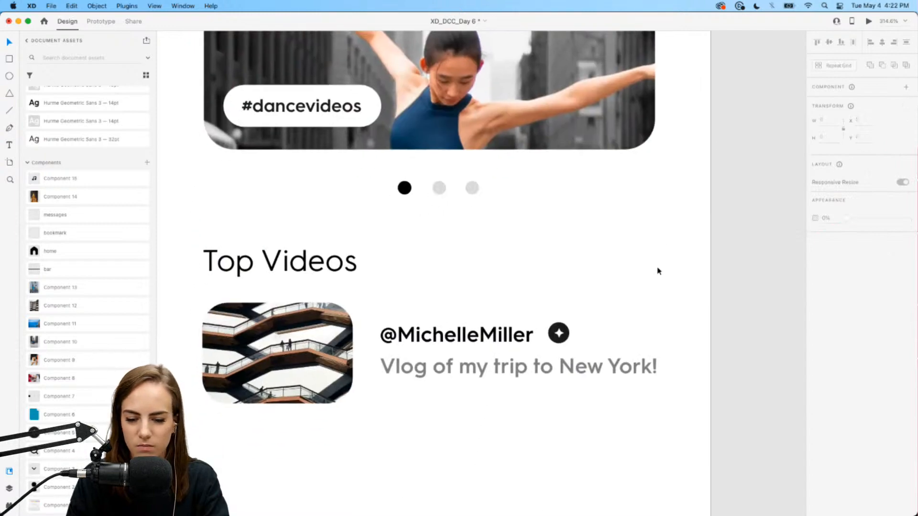
left_click(524, 337)
left_click(524, 369, "shift")
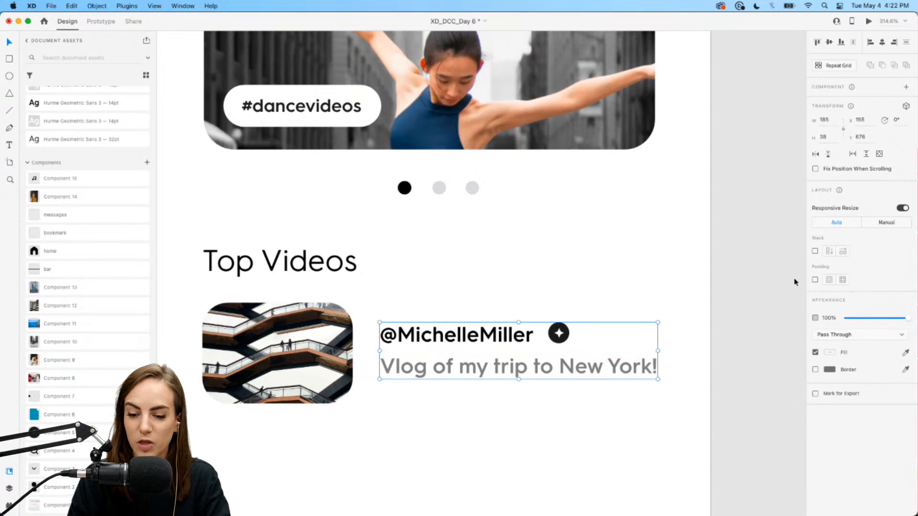
left_click(820, 253)
mouse_move(527, 377)
left_mouse_down()
mouse_move(537, 338)
mouse_move(537, 368)
left_mouse_up()
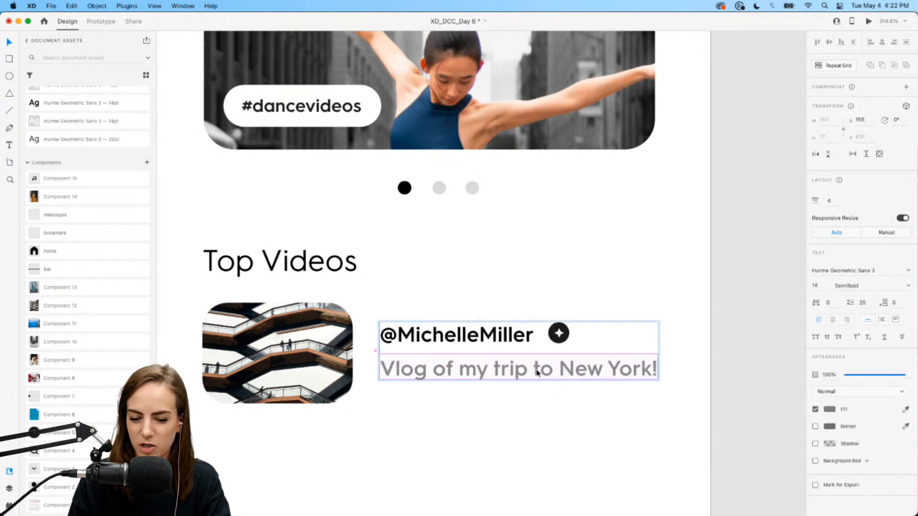
left_click(534, 412)
- Group the thumbnail and captions into a horizontal stack, testing a swap then undoing it
left_click(266, 360)
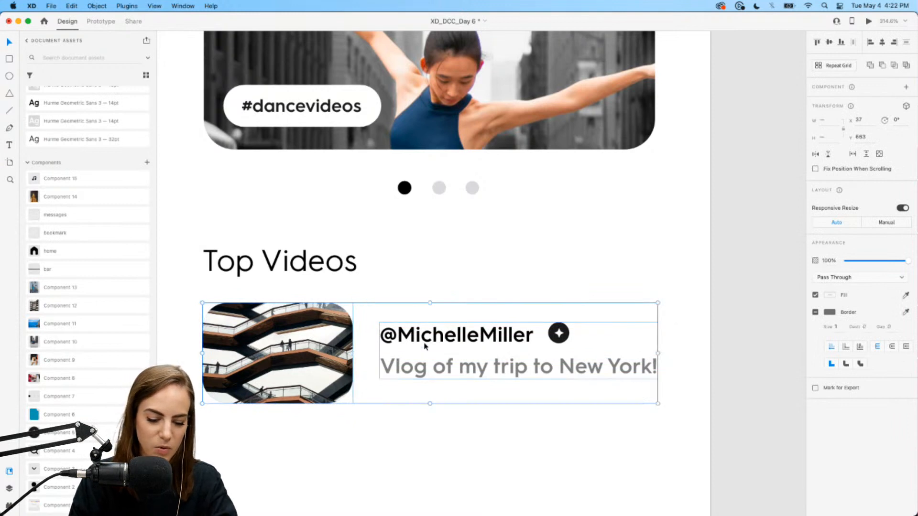
key("super+g")
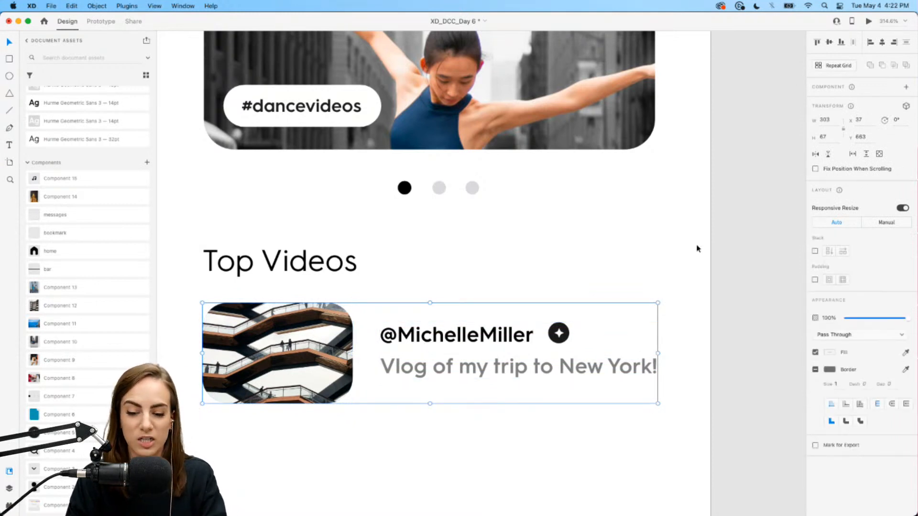
left_click(815, 251)
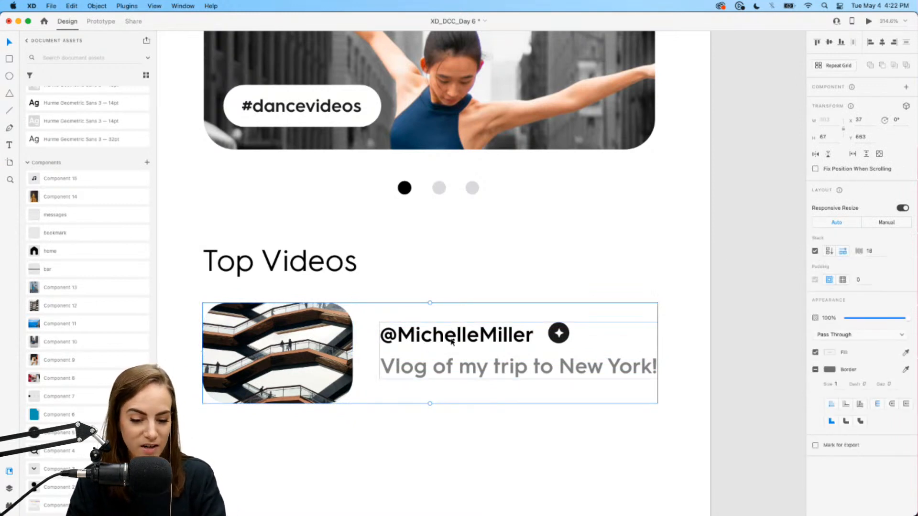
left_click_drag(444, 330, 324, 341)
key("super+z")
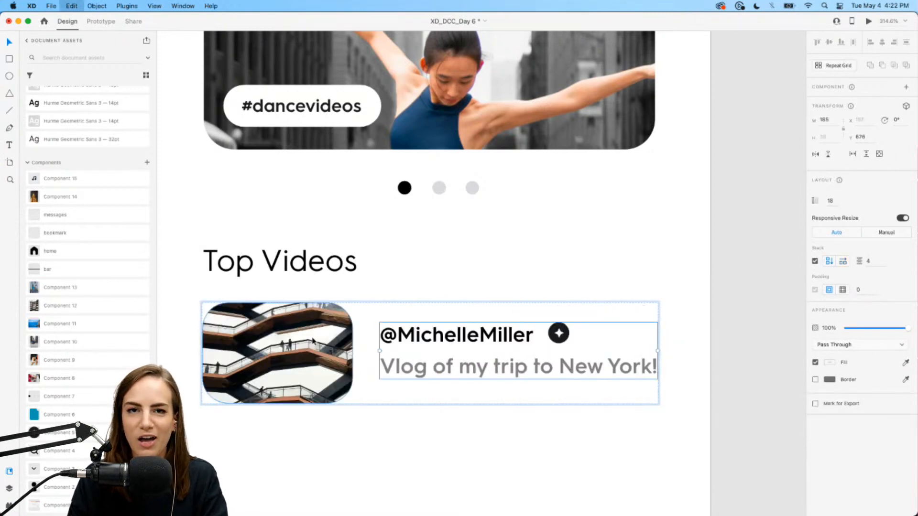
left_click(484, 288)
scroll(484, 288, "down", 6)
- Repeat the video row into four tightly spaced rows, then ungroup the grid into separate rows
left_click(339, 246)
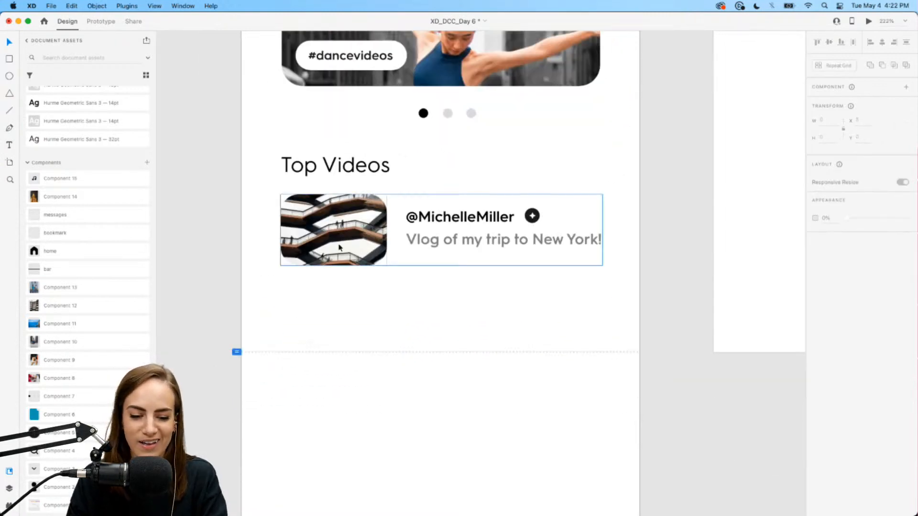
left_click(849, 66)
left_click_drag(439, 268, 441, 482)
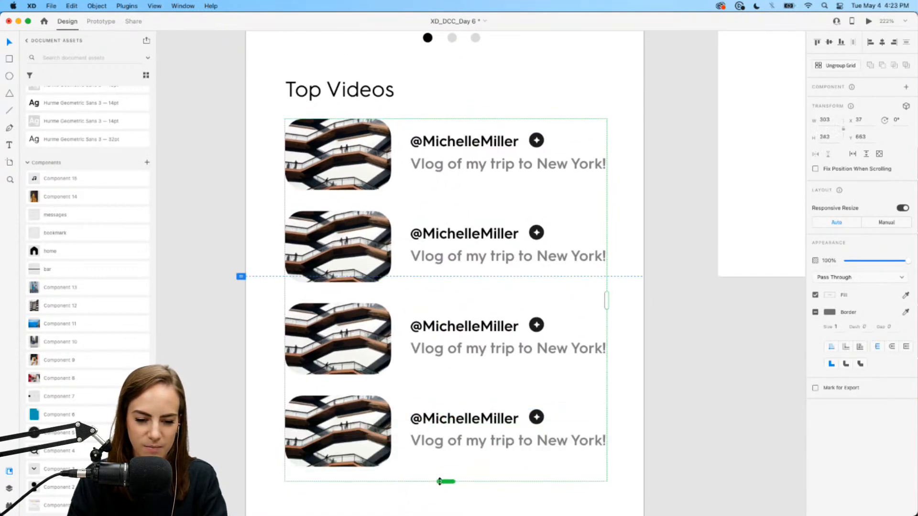
left_click_drag(352, 196, 352, 190)
left_click(271, 205)
left_click(332, 170)
left_click(836, 70)
left_click(544, 83)
- Try rearranging the thumbnail, captions, username and plus icon inside the second video row
double_click(362, 260)
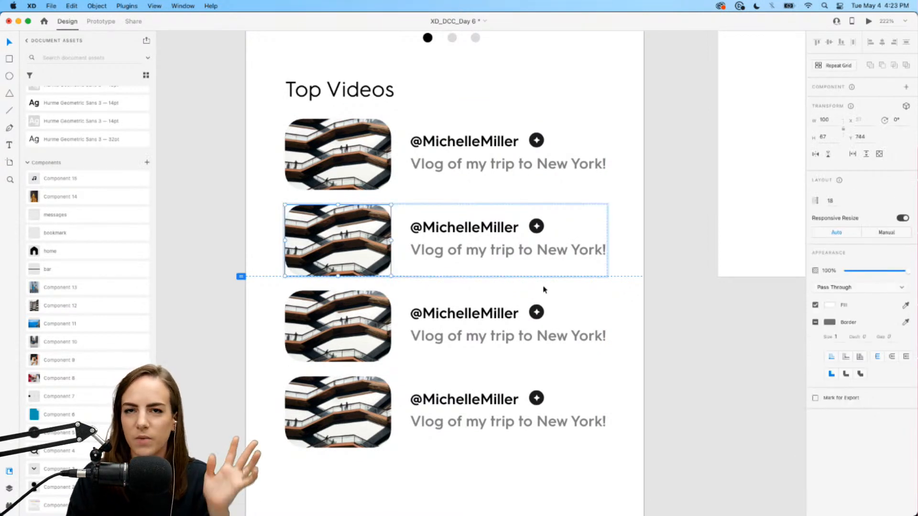
left_click_drag(467, 250, 493, 242)
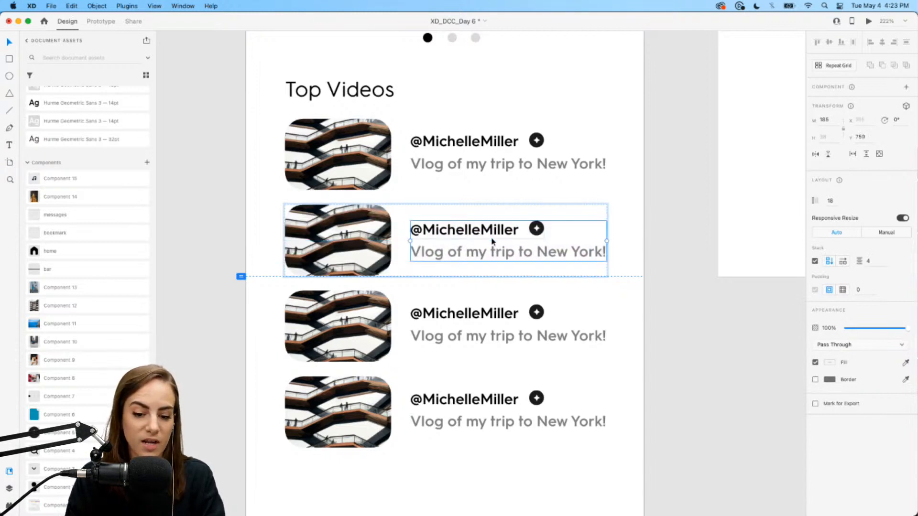
double_click(493, 234)
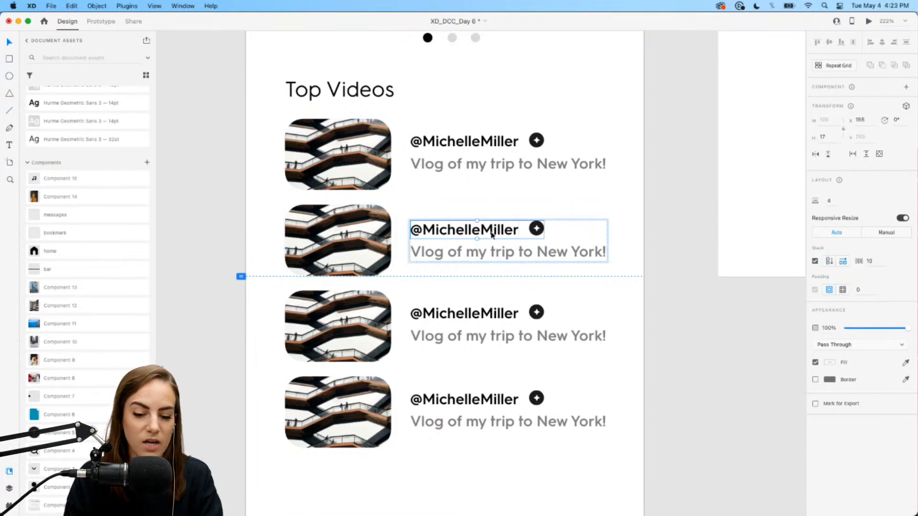
left_click_drag(492, 237, 535, 230)
left_click(537, 230)
left_click(631, 234)
- Draw a 375 × 85 rectangle with the R tool over the second Top Videos row
scroll(631, 234, "down", 3)
scroll(631, 234, "down", 5)
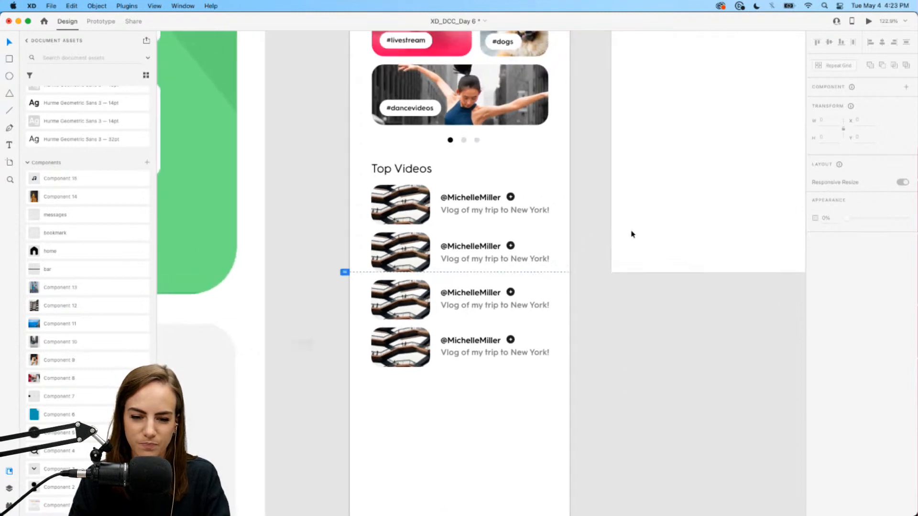
scroll(502, 350, "up", 3)
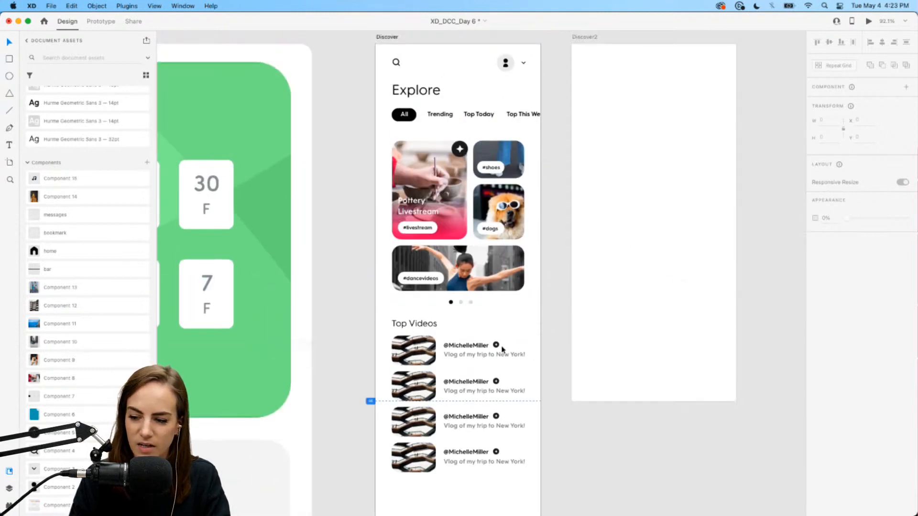
scroll(502, 350, "down", 4)
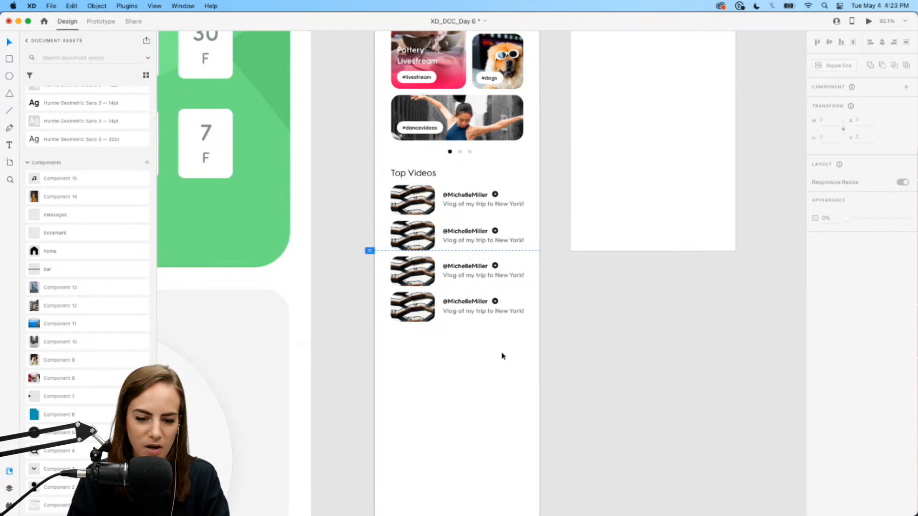
scroll(502, 352, "up", 1)
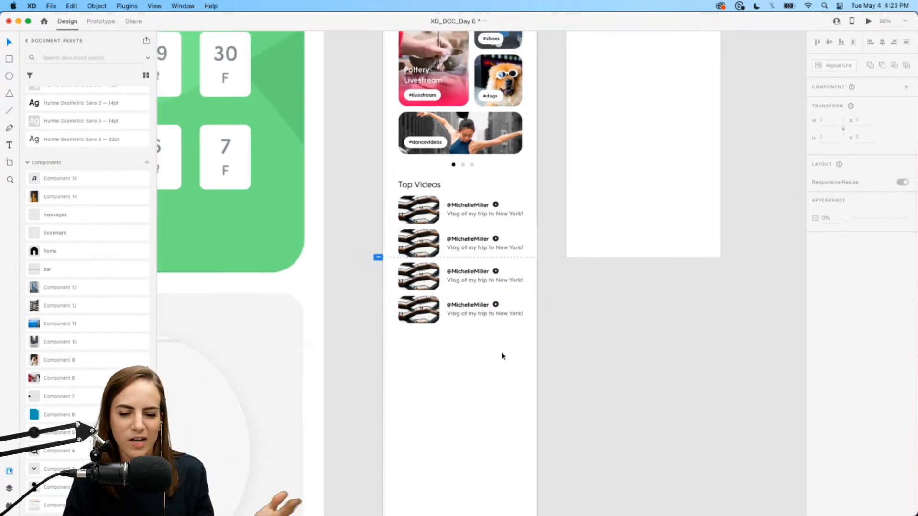
scroll(502, 356, "up", 2)
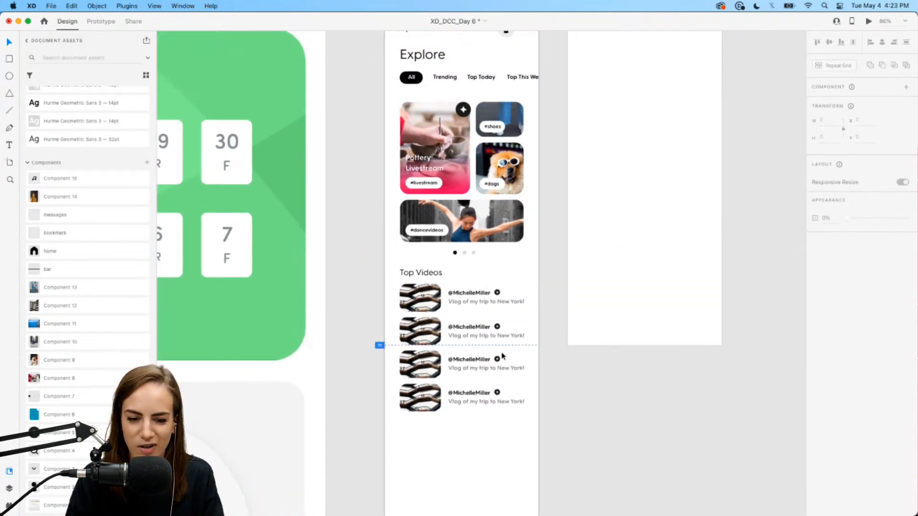
left_click(498, 209)
scroll(497, 206, "up", 2)
scroll(497, 207, "down", 1)
key("r")
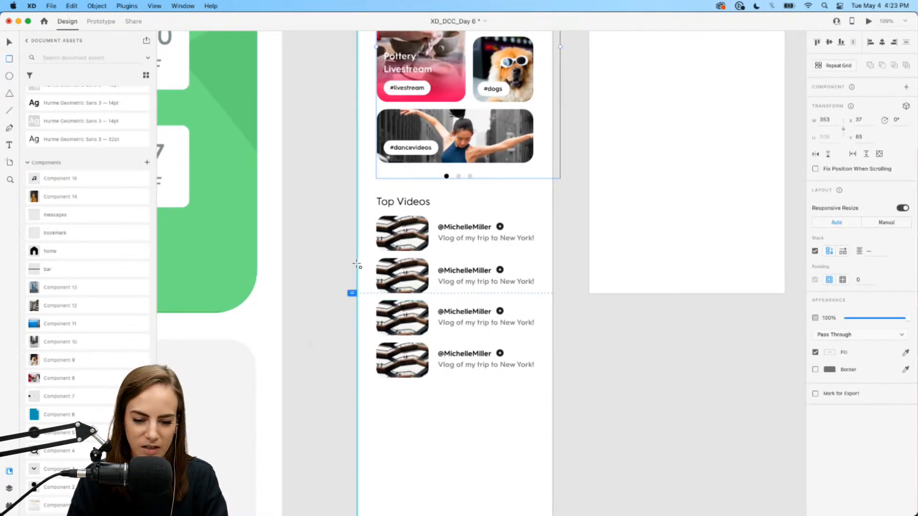
left_click_drag(357, 250, 552, 293)
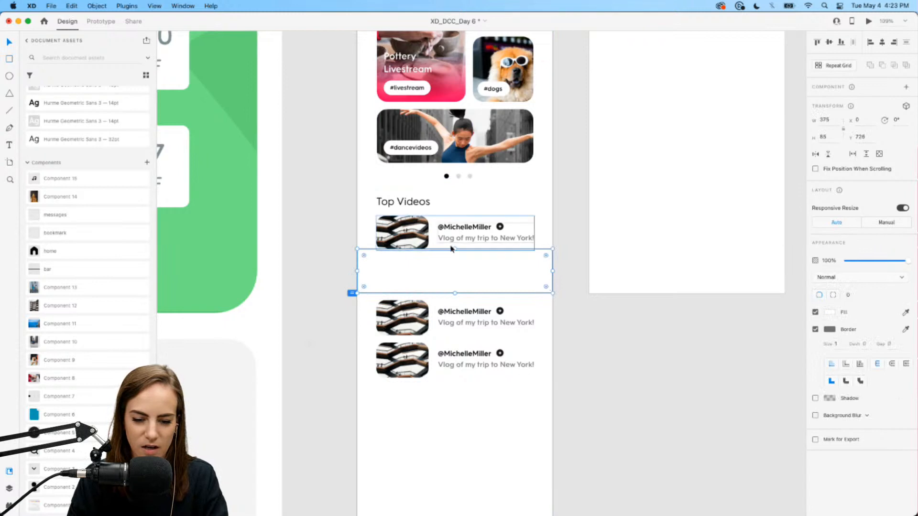
- Make the white rectangle full width and taller, and remove its border
left_click_drag(455, 249, 456, 236)
scroll(455, 236, "up", 5)
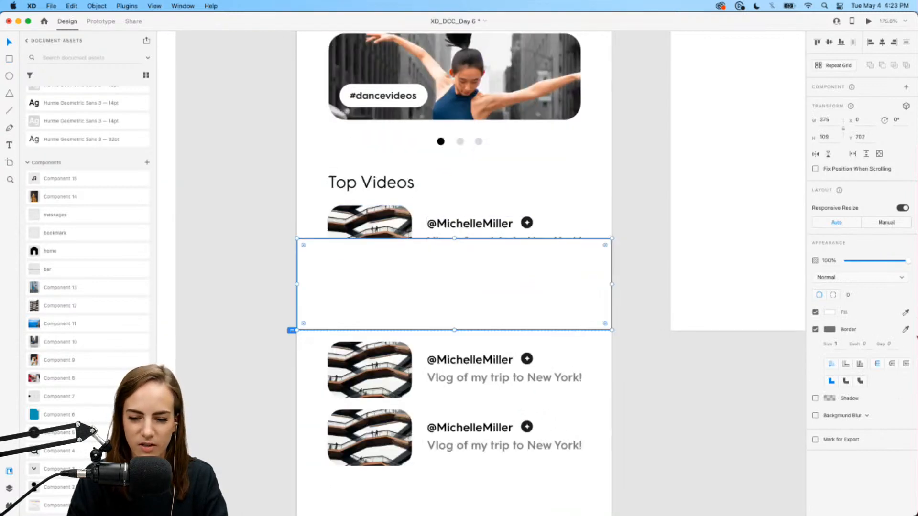
left_click(815, 329)
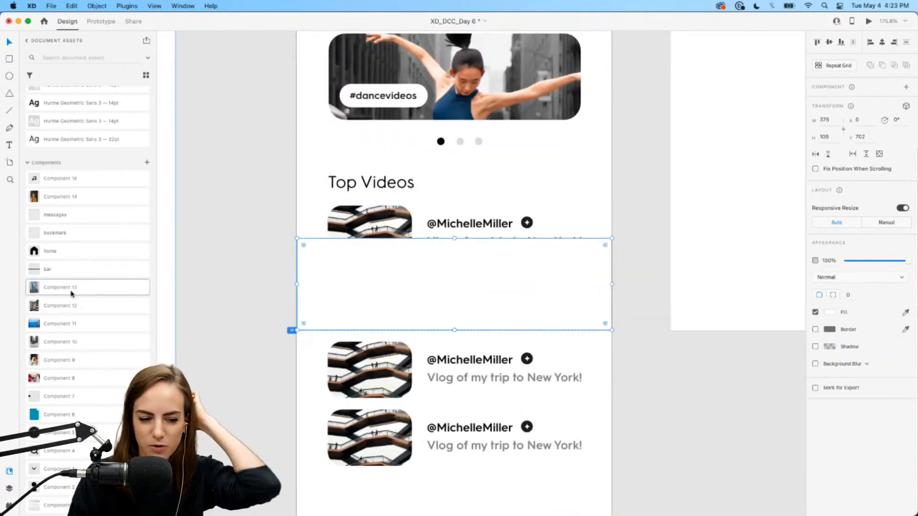
- Place the home, bar, bookmark and mail components from Assets onto the rectangle, evenly spaced
left_click_drag(42, 258, 371, 291)
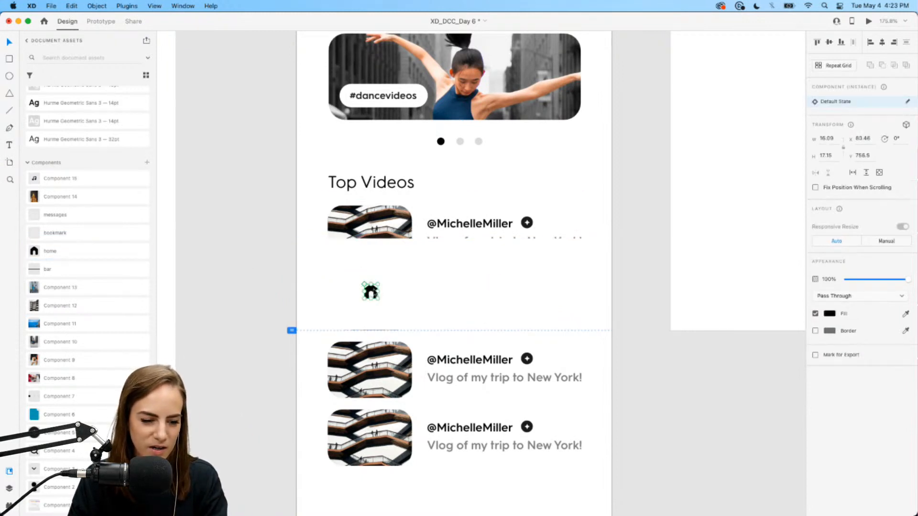
left_click_drag(52, 276, 440, 324)
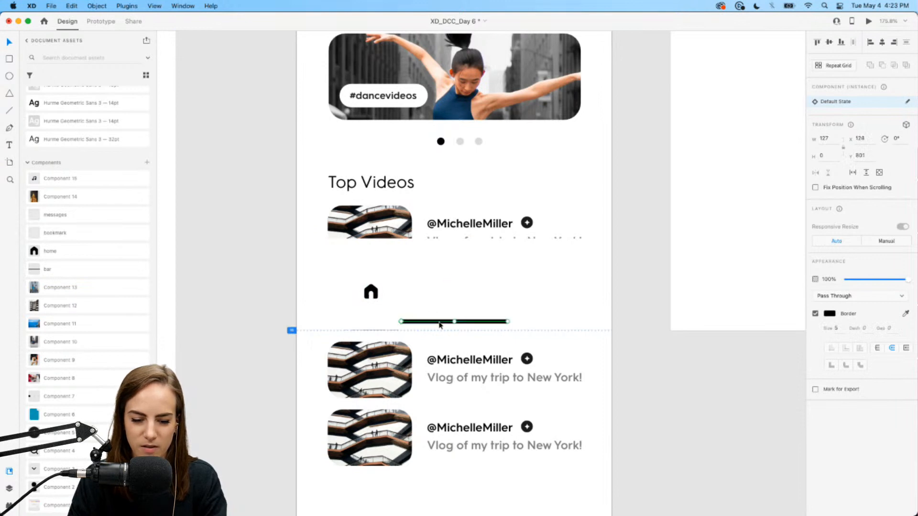
left_click_drag(59, 251, 459, 285)
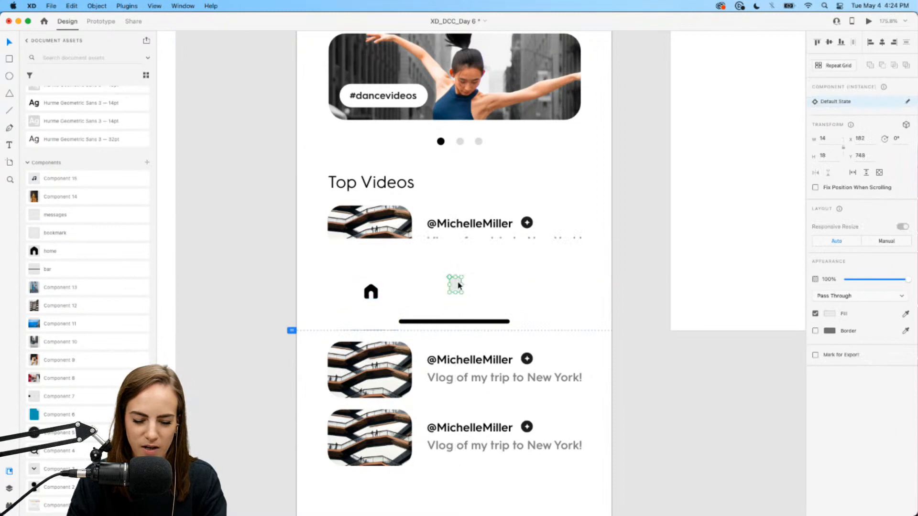
mouse_move(372, 290)
left_mouse_down()
mouse_move(393, 283)
mouse_move(384, 285)
left_mouse_up()
left_click_drag(78, 217, 532, 289)
left_click(456, 285, "shift")
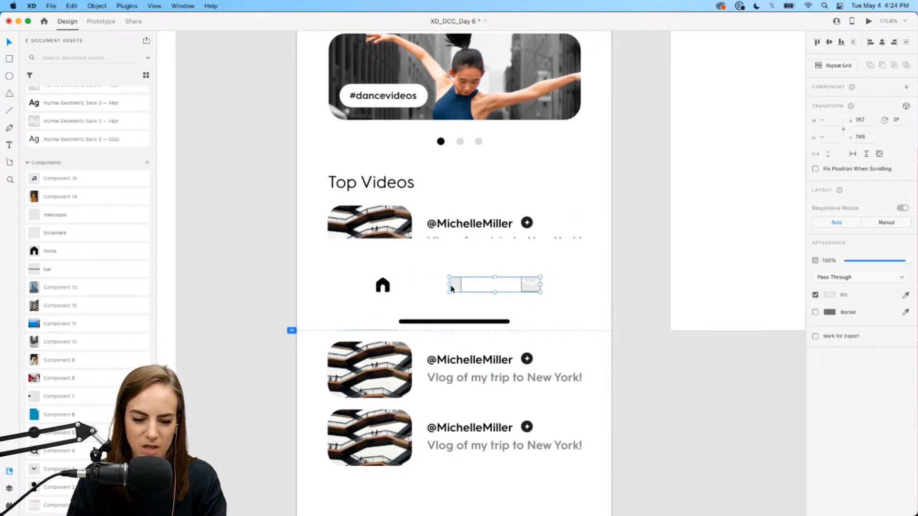
left_click(383, 285, "shift")
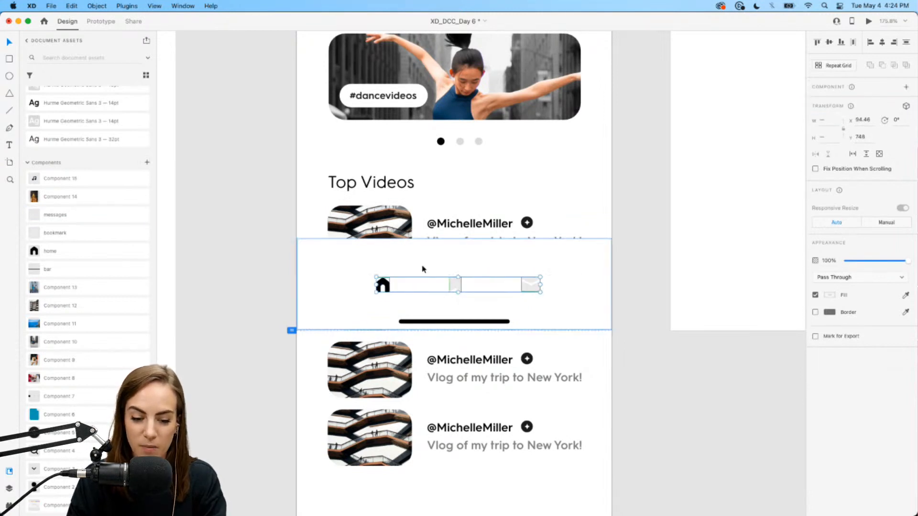
left_click(441, 326)
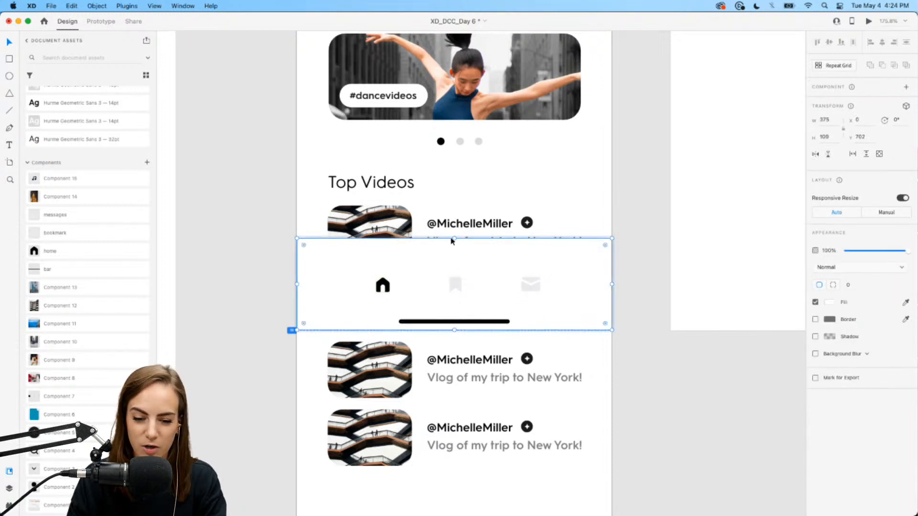
- Shorten the nav background slightly and select the home, bookmark and mail icons
left_click_drag(453, 243, 455, 254)
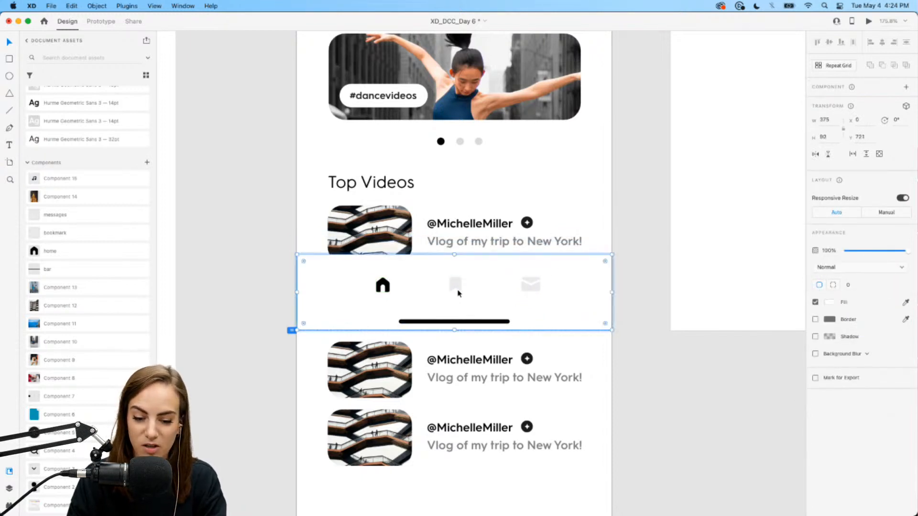
left_click(458, 287)
left_click(530, 285)
left_click(455, 285, "shift")
left_click(388, 286, "shift")
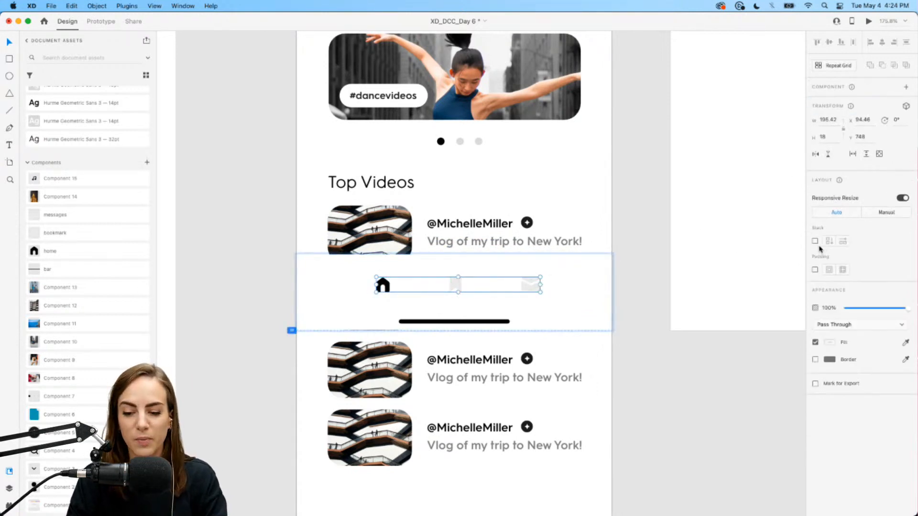
- Move the mail icon to the left slot of the icon stack, then reselect the nav bar
double_click(530, 289)
left_click_drag(531, 288, 385, 286)
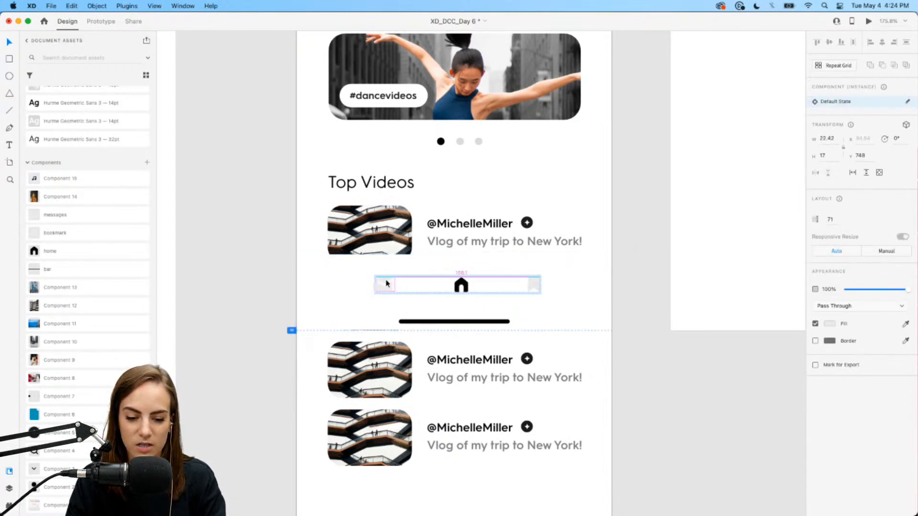
left_click(676, 365)
left_click(465, 286)
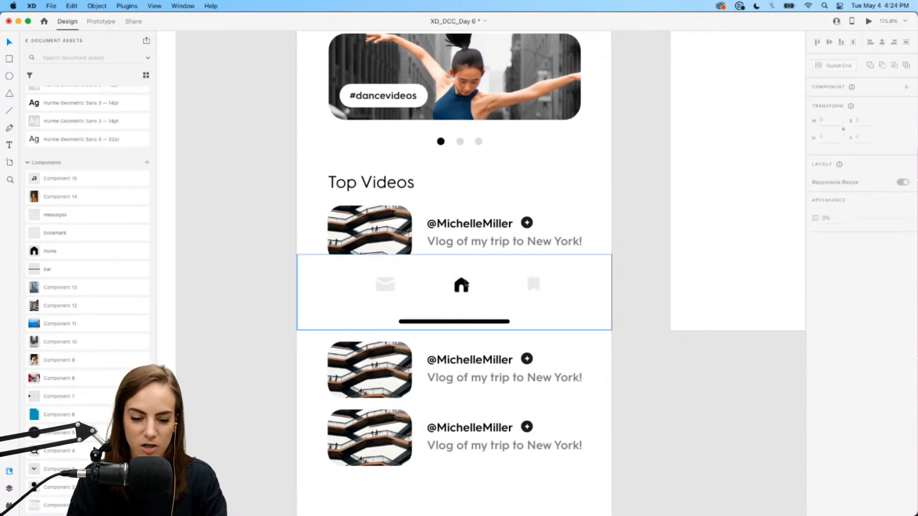
double_click(465, 286)
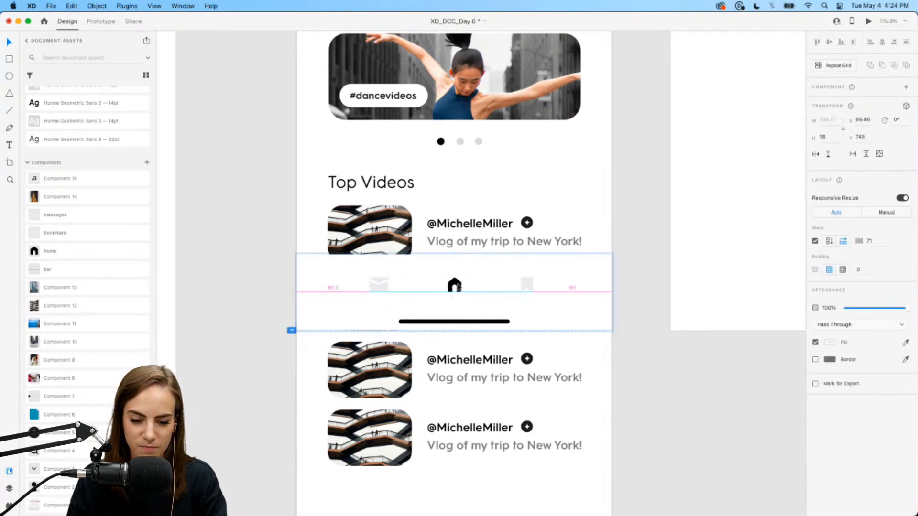
left_click(652, 365)
scroll(653, 365, "down", 5)
- In Prototype mode, mark the Discover artboard as Flow 1's starting screen, then return to Design
scroll(653, 365, "up", 1)
scroll(652, 365, "right", 1)
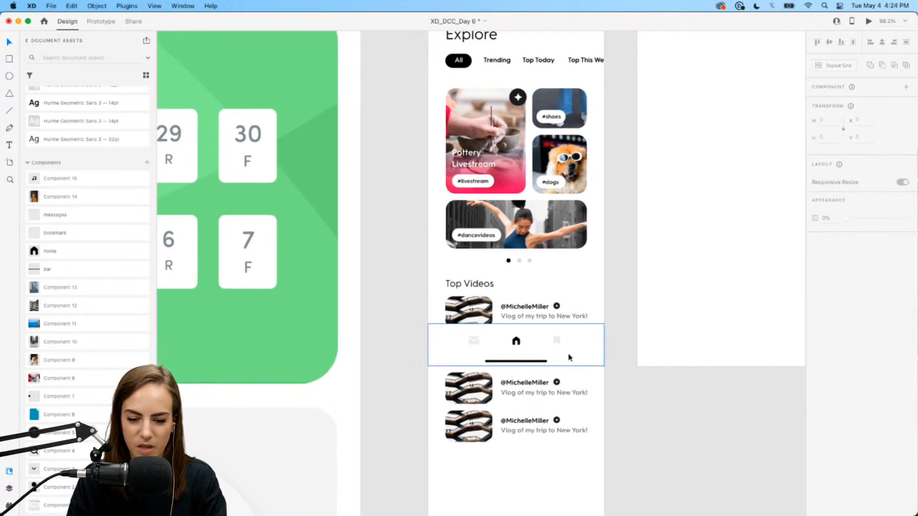
left_click(569, 356)
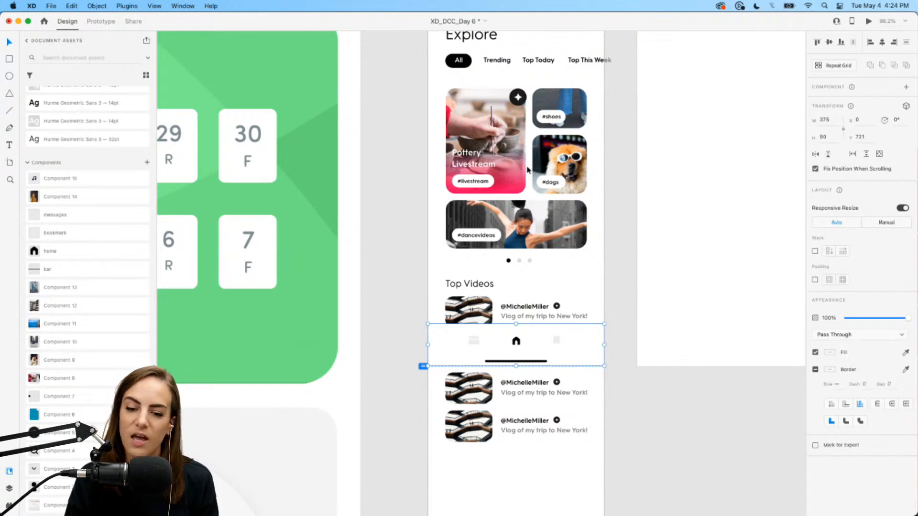
left_click(517, 150)
scroll(517, 150, "up", 3)
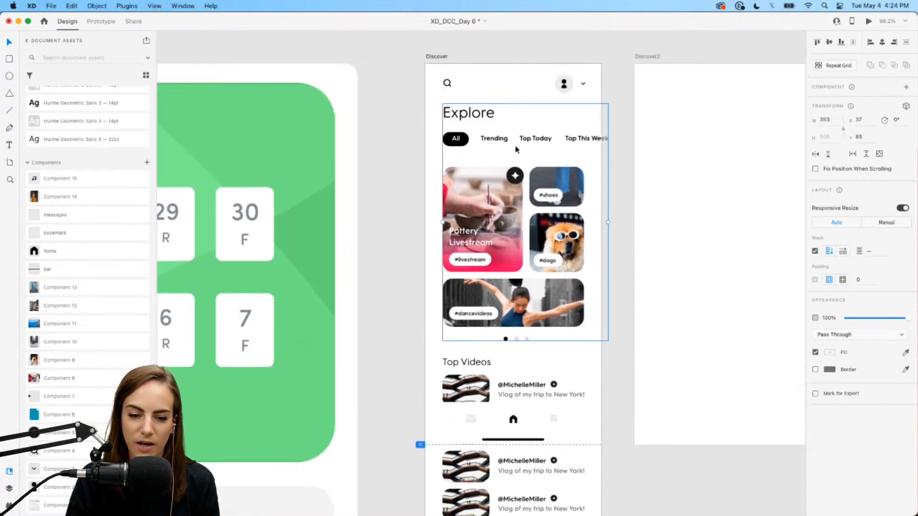
left_click(101, 21)
left_click(420, 72)
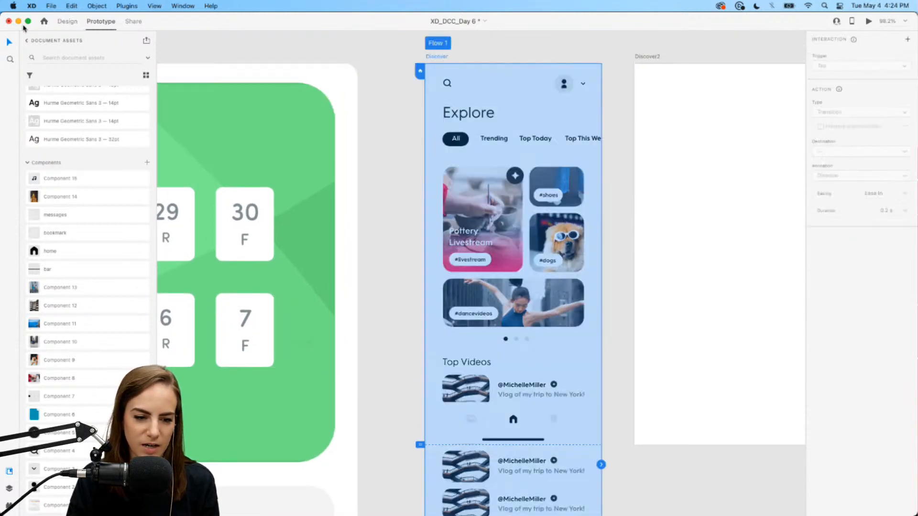
left_click(68, 21)
left_click(869, 22)
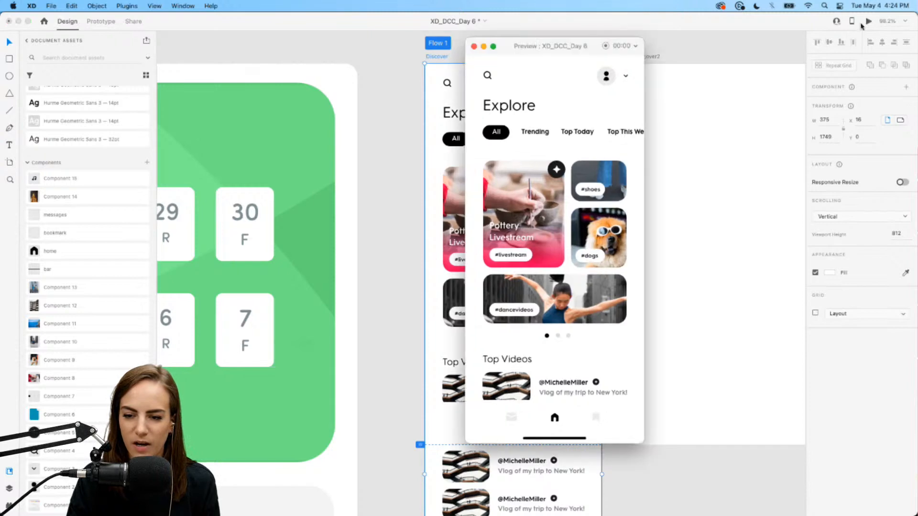
left_click_drag(586, 46, 711, 46)
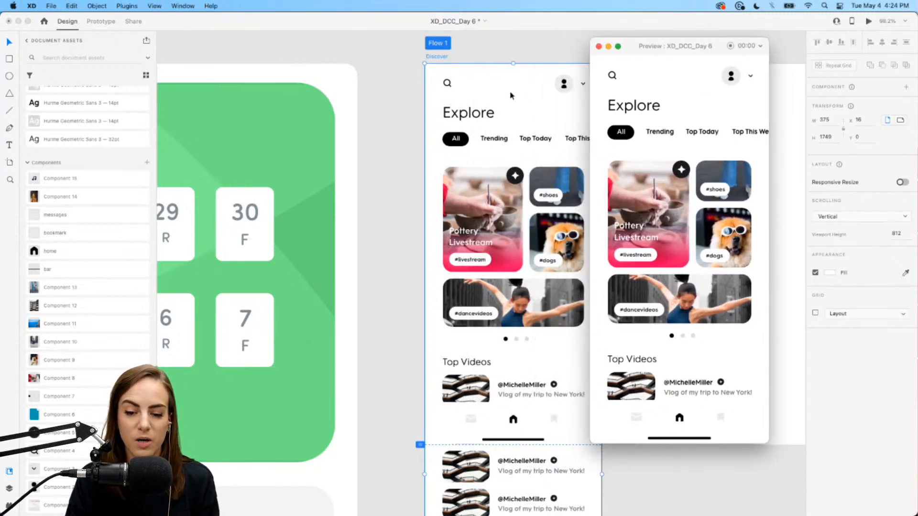
scroll(526, 93, "right", 5)
scroll(702, 181, "down", 10)
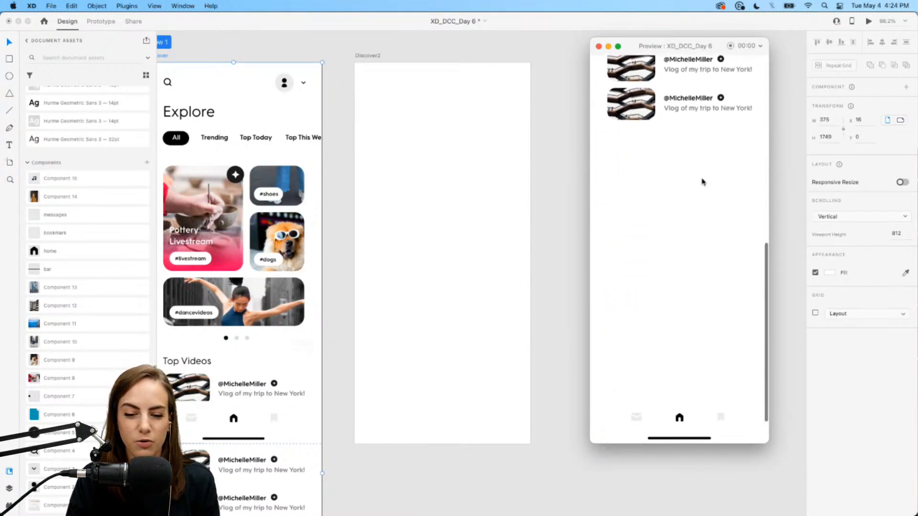
scroll(701, 181, "up", 10)
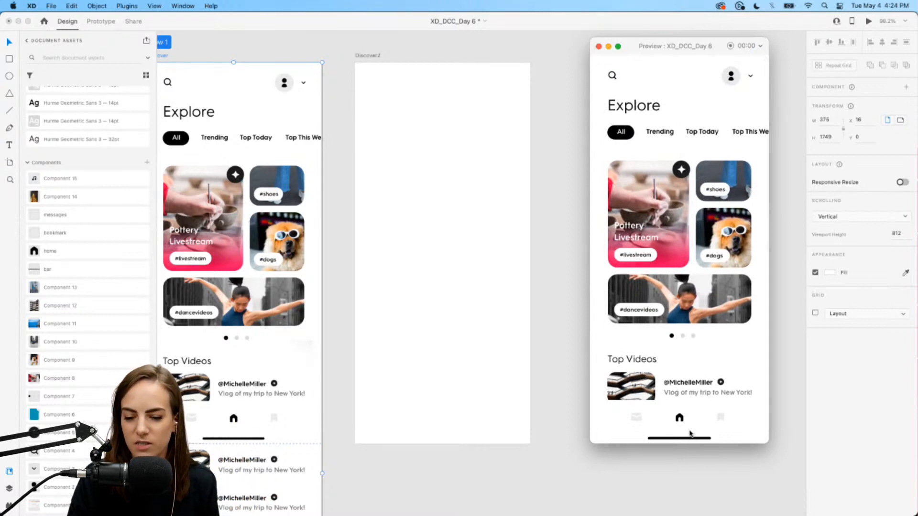
left_click(599, 46)
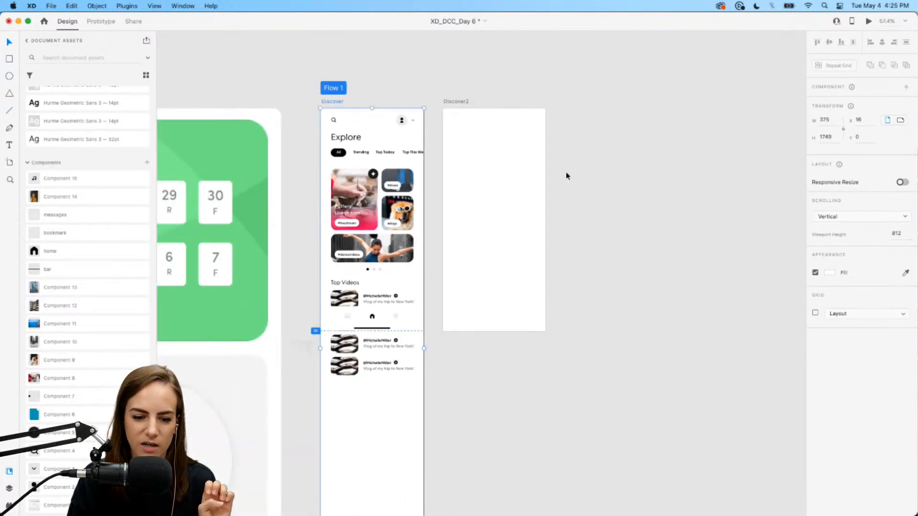
scroll(567, 175, "right", 1)
- Preview the finished Explore screen and scroll through it to check the fixed nav bar
right_click(566, 173)
left_click(510, 189)
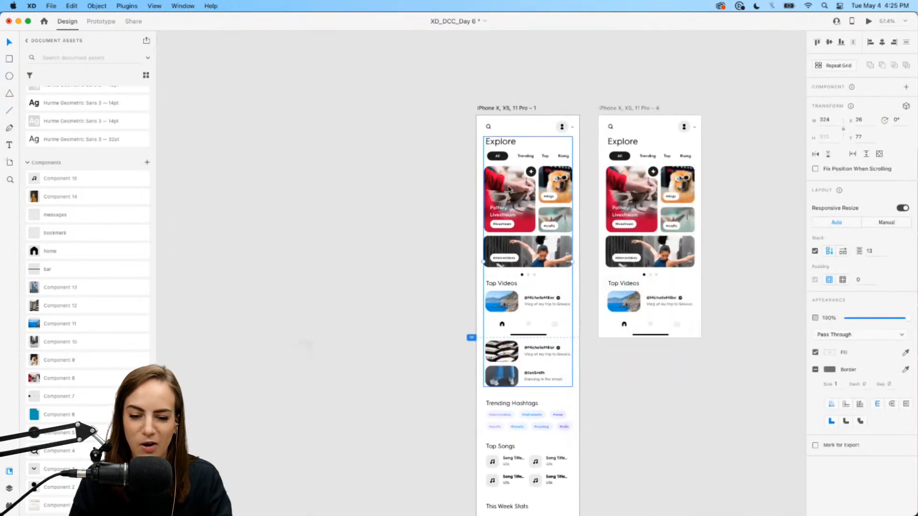
left_click(869, 22)
scroll(424, 228, "right", 5)
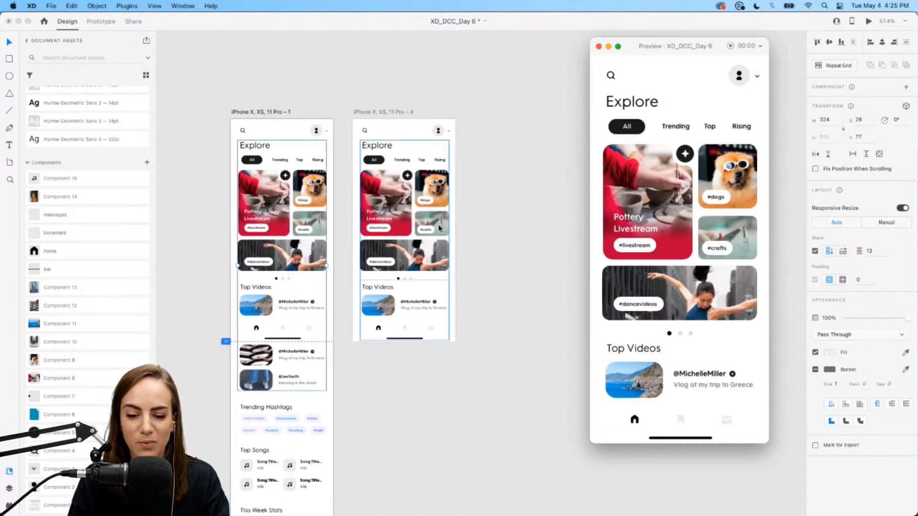
scroll(688, 203, "down", 5)
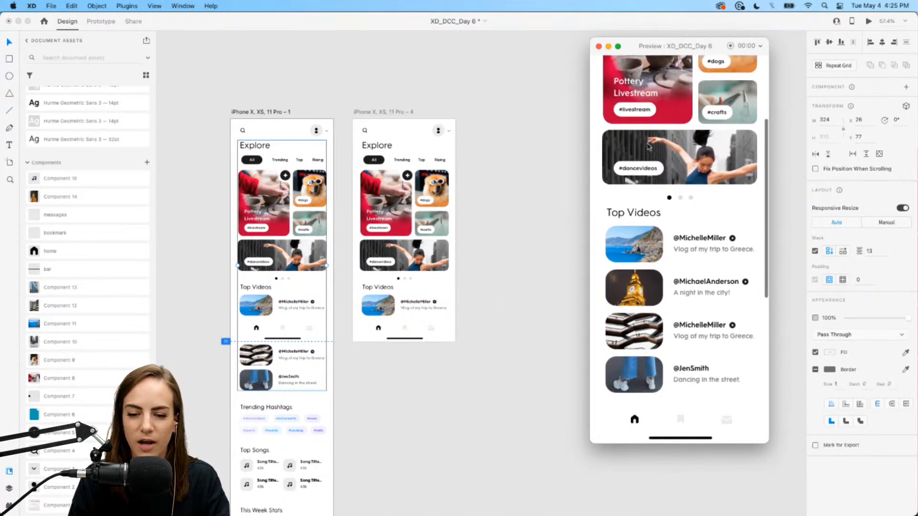
scroll(694, 117, "down", 5)
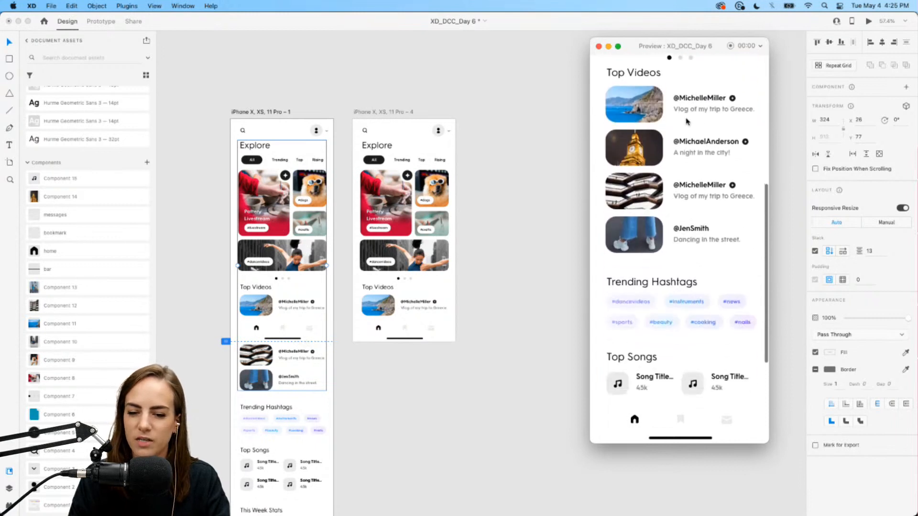
scroll(681, 211, "down", 4)
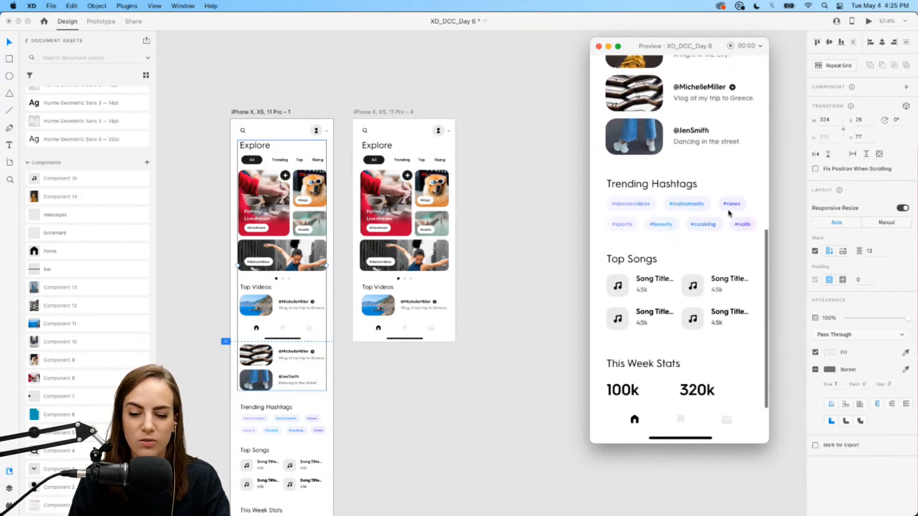
scroll(635, 226, "down", 3)
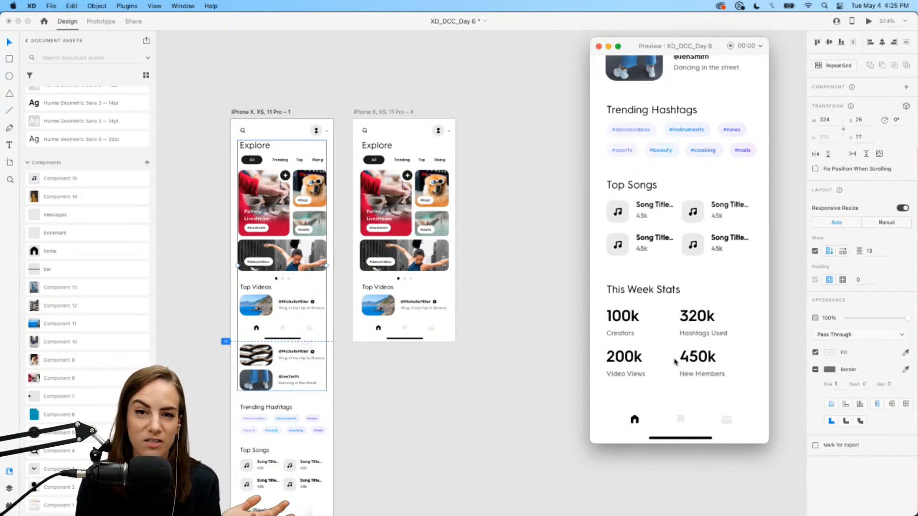
- Close the preview and minimize Adobe XD to reveal the browser
left_click(599, 47)
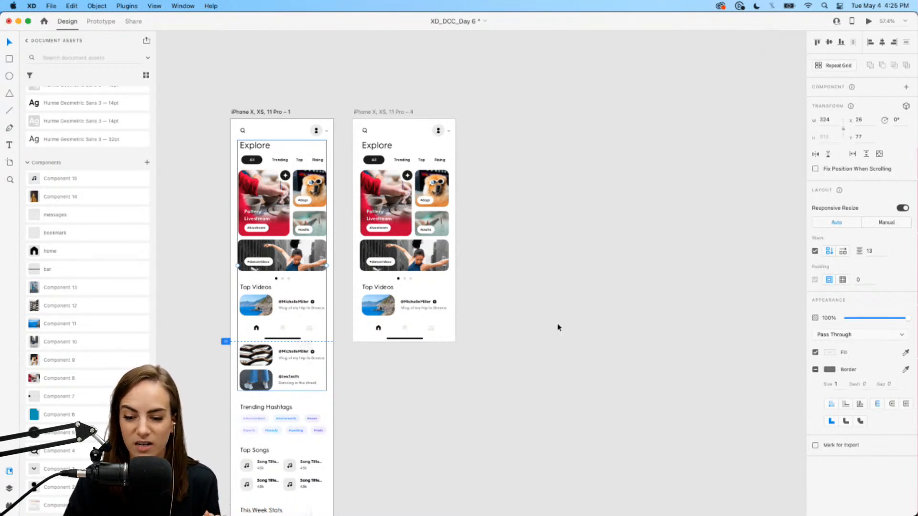
left_click(558, 326)
scroll(559, 327, "left", 3)
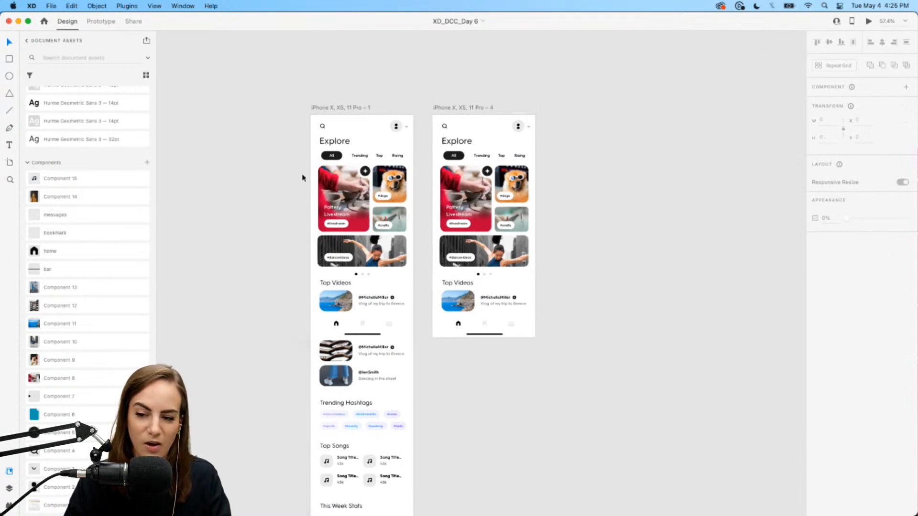
left_click(19, 22)
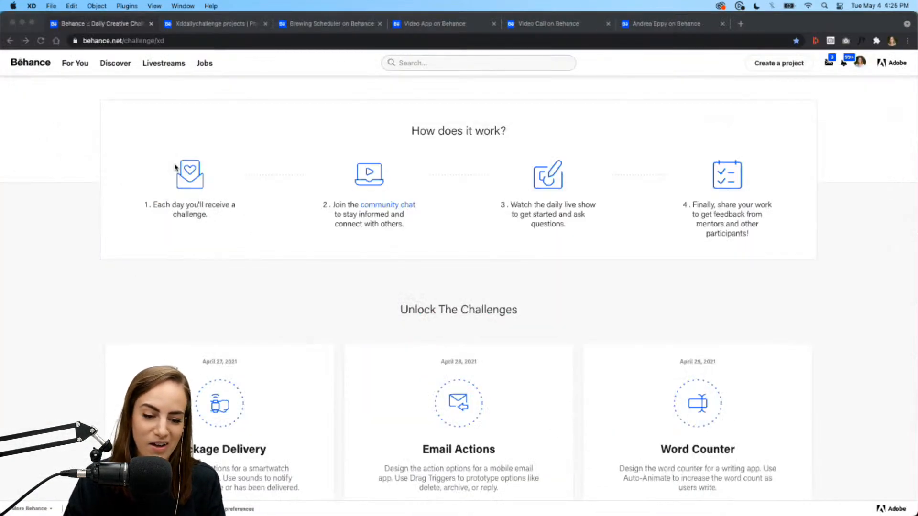
- Glance at the Video App project, then return to Brewing Scheduler and scroll down its page
left_click(330, 24)
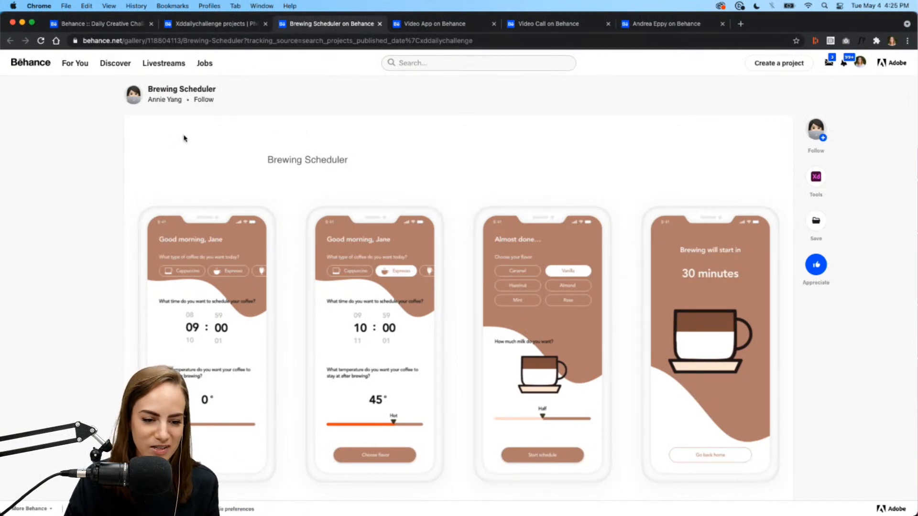
left_click(445, 29)
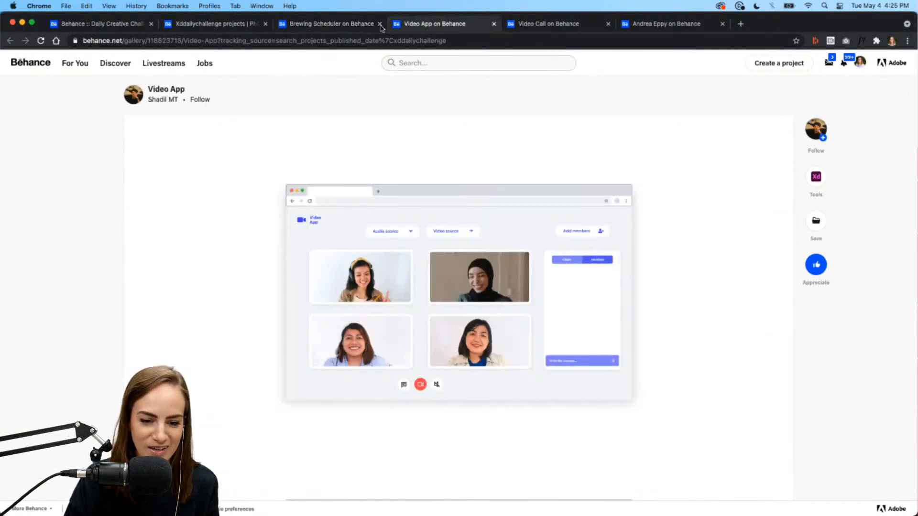
left_click(331, 24)
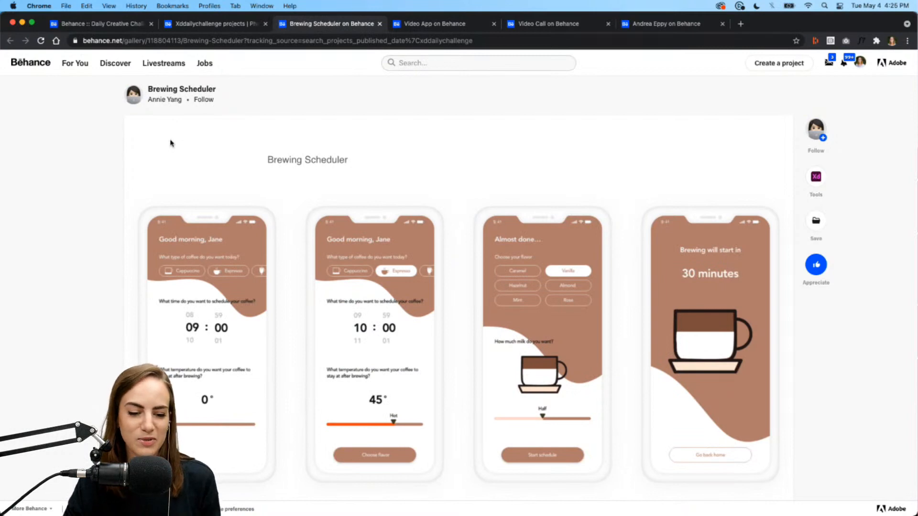
scroll(353, 238, "down", 8)
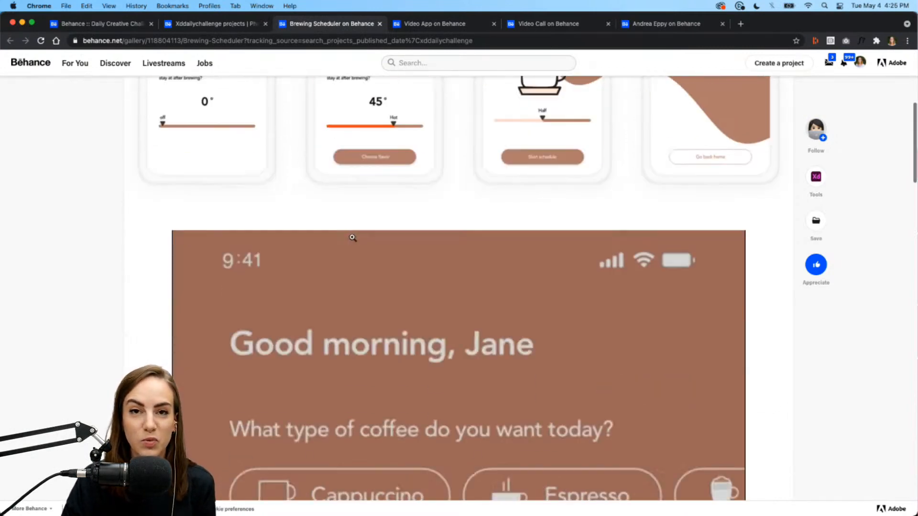
scroll(352, 238, "down", 15)
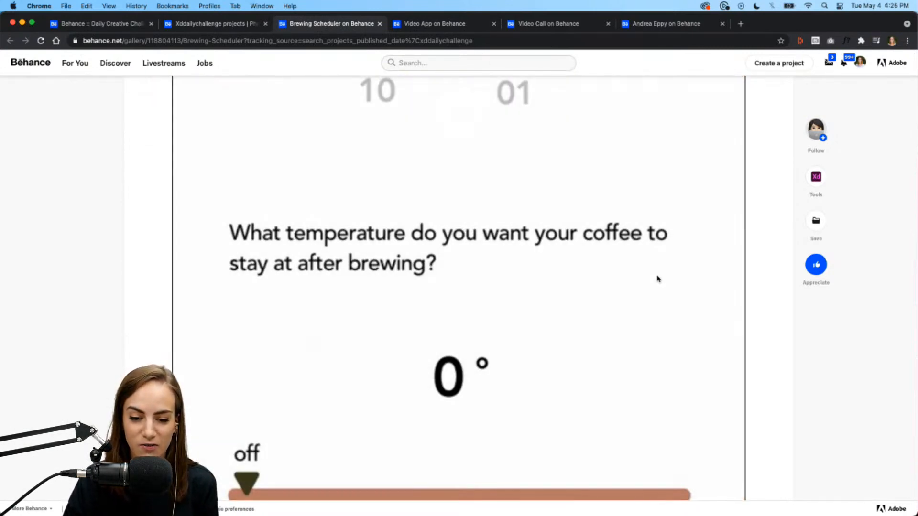
scroll(640, 258, "down", 4)
scroll(733, 427, "down", 3)
- Play the Brewing Scheduler prototype video fullscreen, then exit fullscreen
left_click(733, 427)
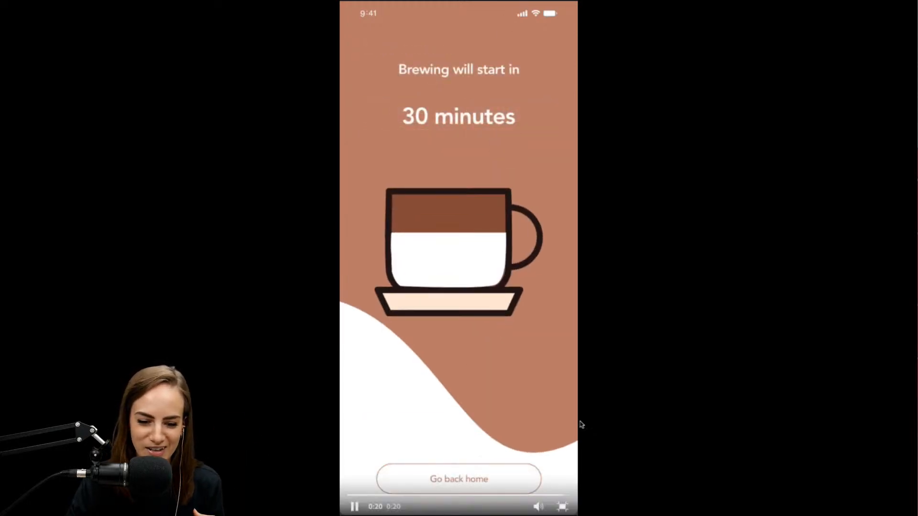
left_click(562, 509)
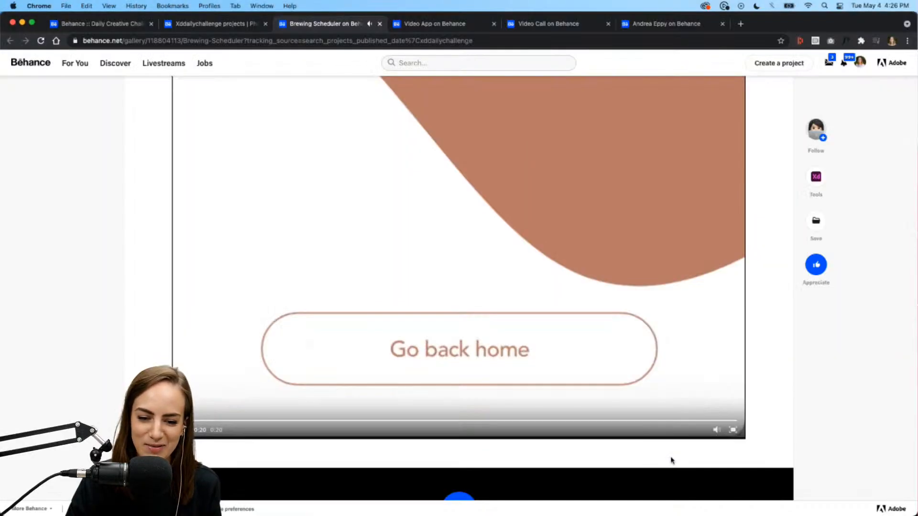
scroll(671, 461, "up", 10)
scroll(671, 461, "down", 1)
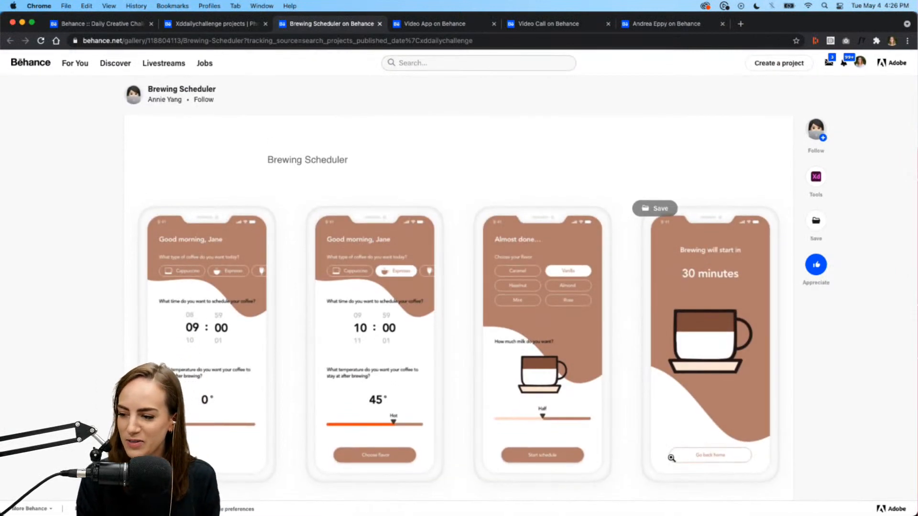